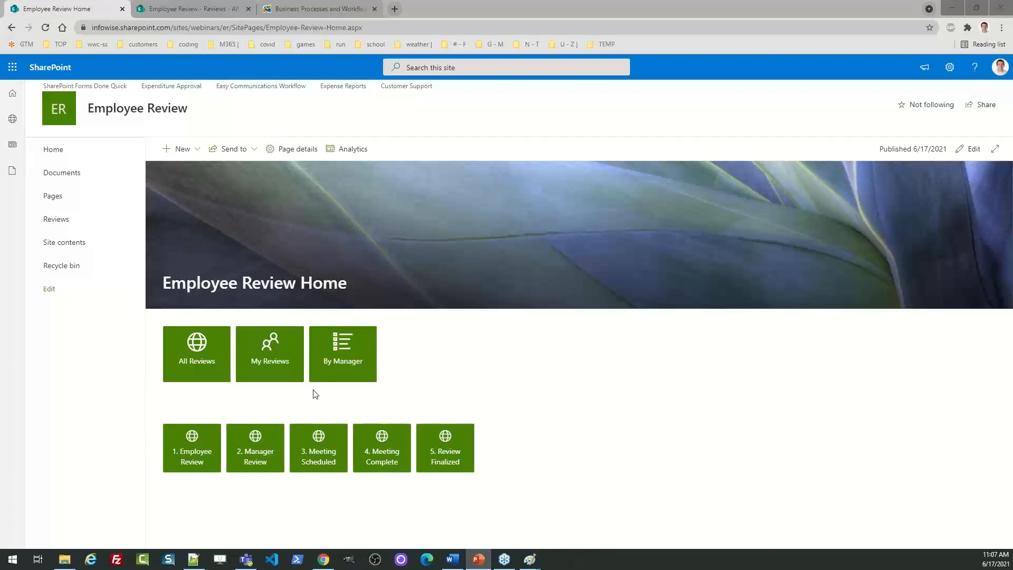
From the All Reviews list, start a new review item
left_click(202, 354)
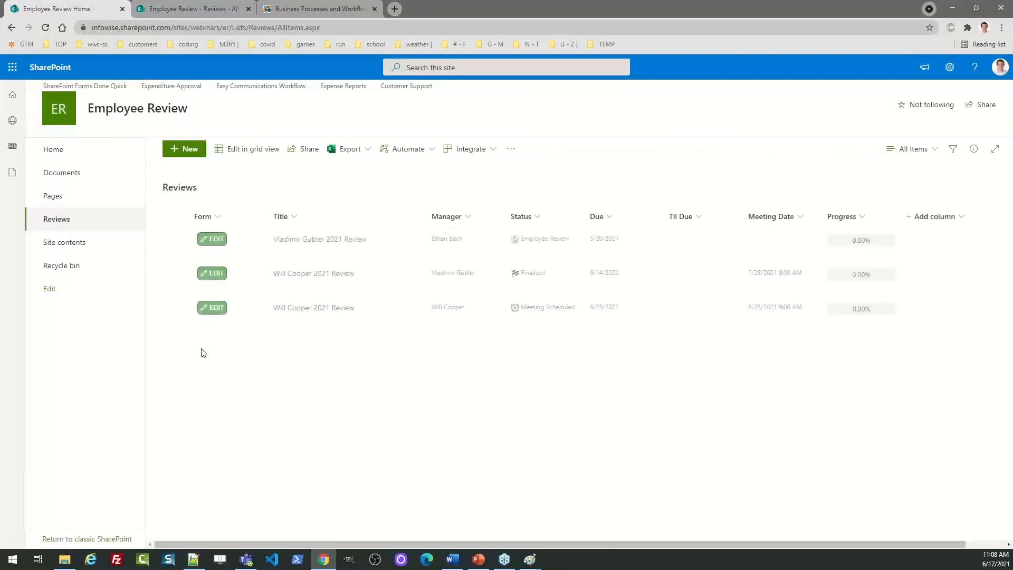
left_click(189, 151)
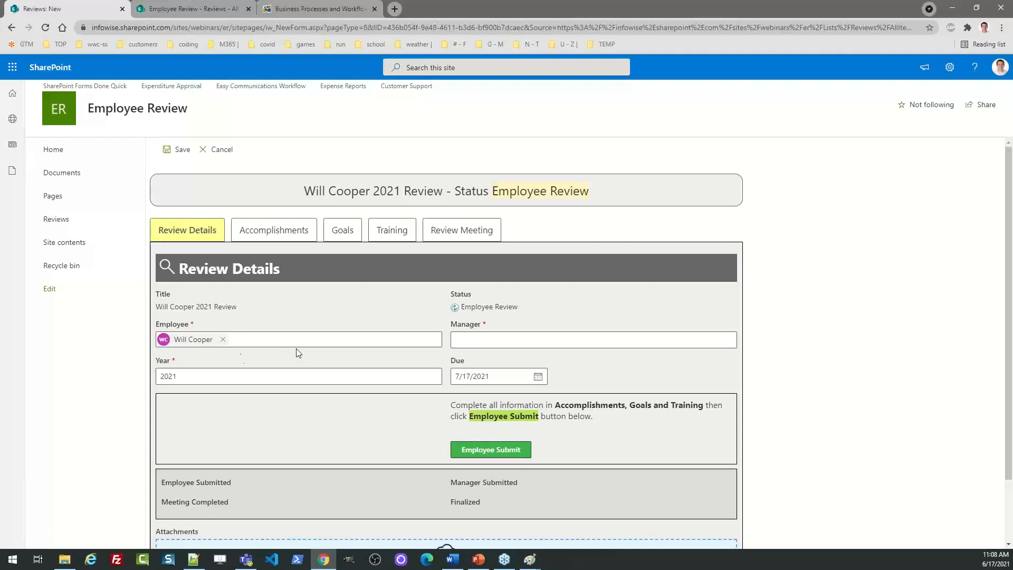
Set the Manager field to the same person as the employee and save the 2021 review
left_click(467, 340)
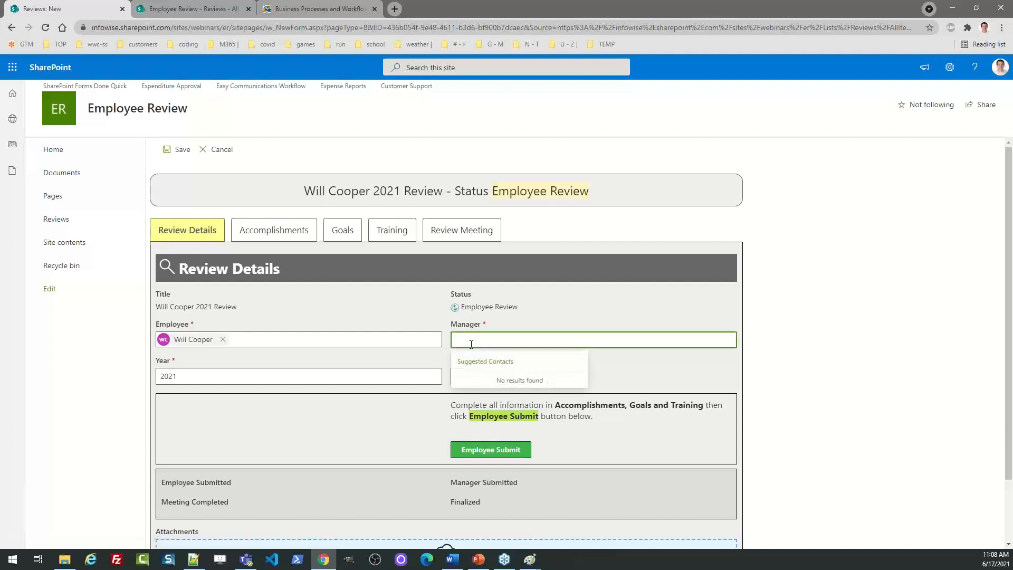
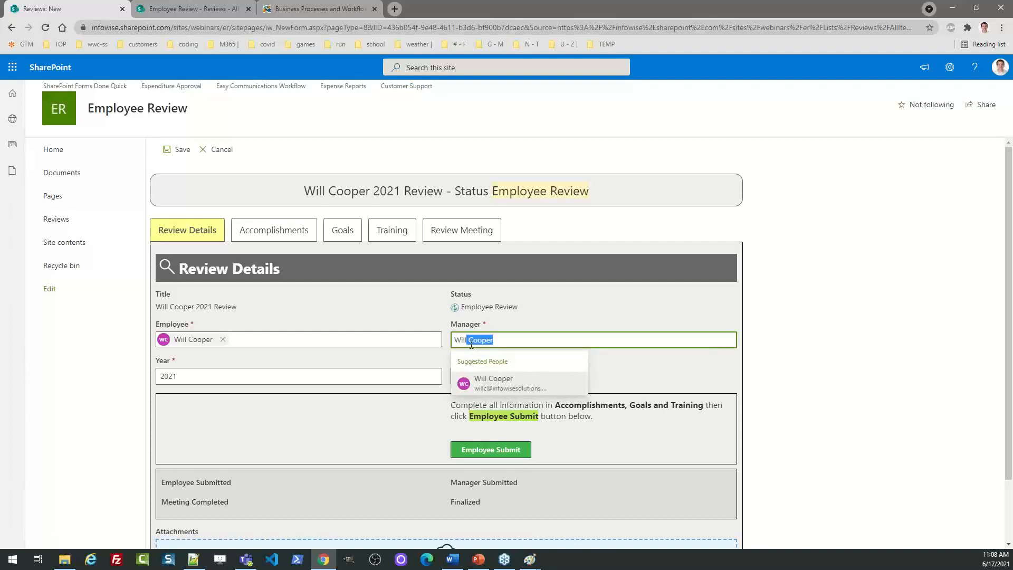
left_click(491, 377)
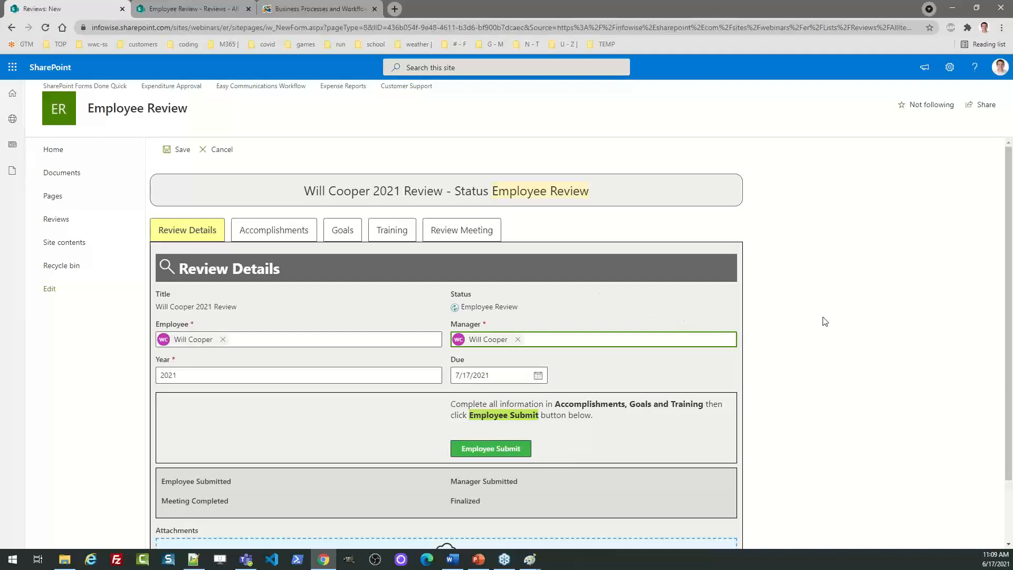
scroll(1009, 292, "down", 2)
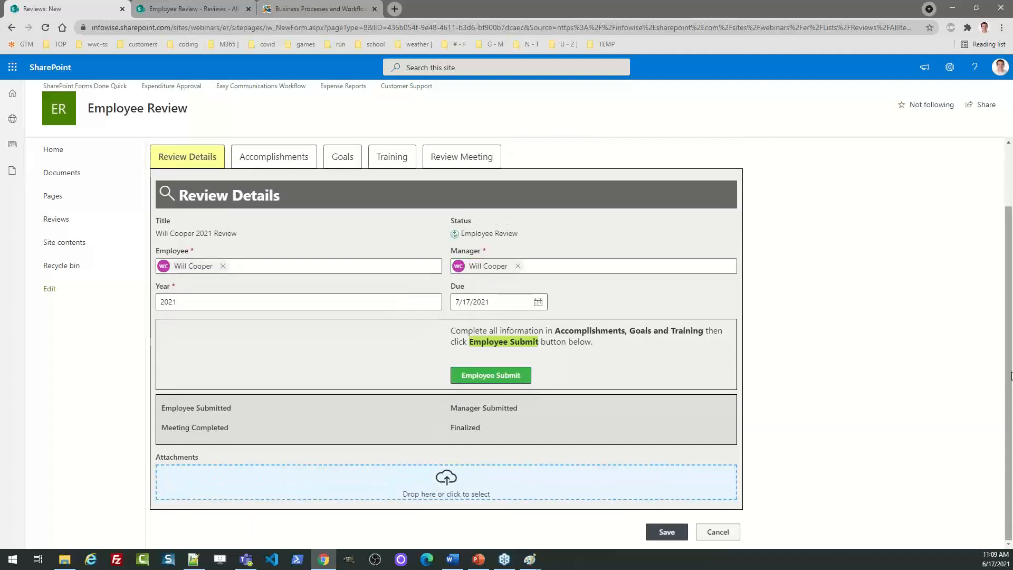
left_click(667, 531)
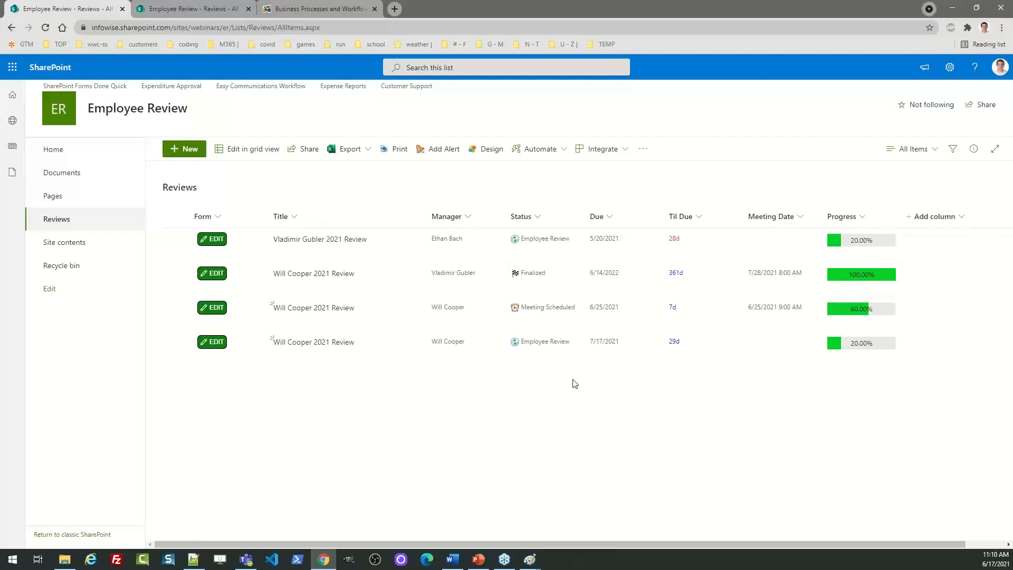
Edit the newest review and try Employee Submit, which flags Accomplishments and Goals as incomplete
left_click(212, 342)
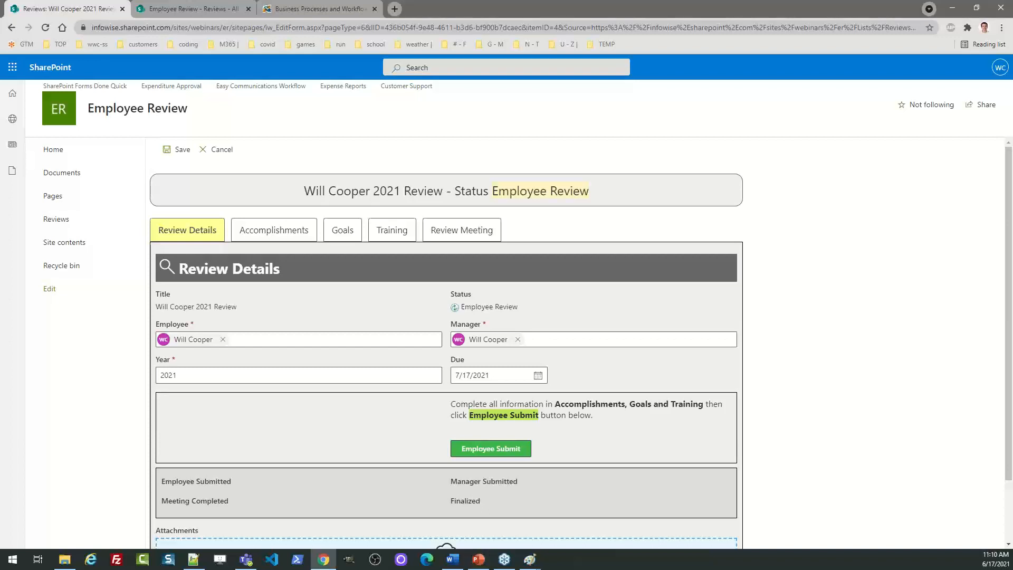
key("alt+Tab")
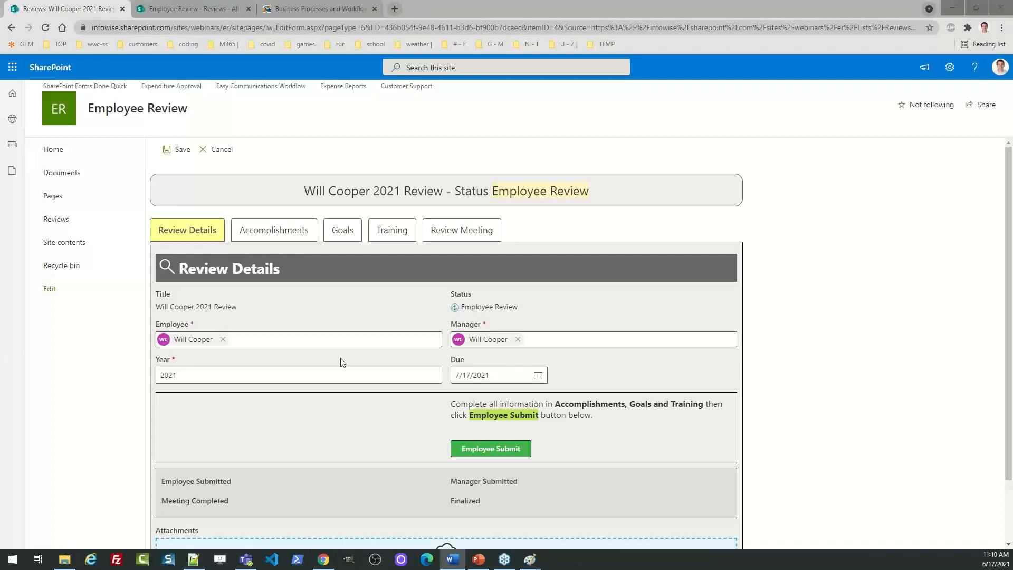
left_click_drag(1010, 336, 1010, 394)
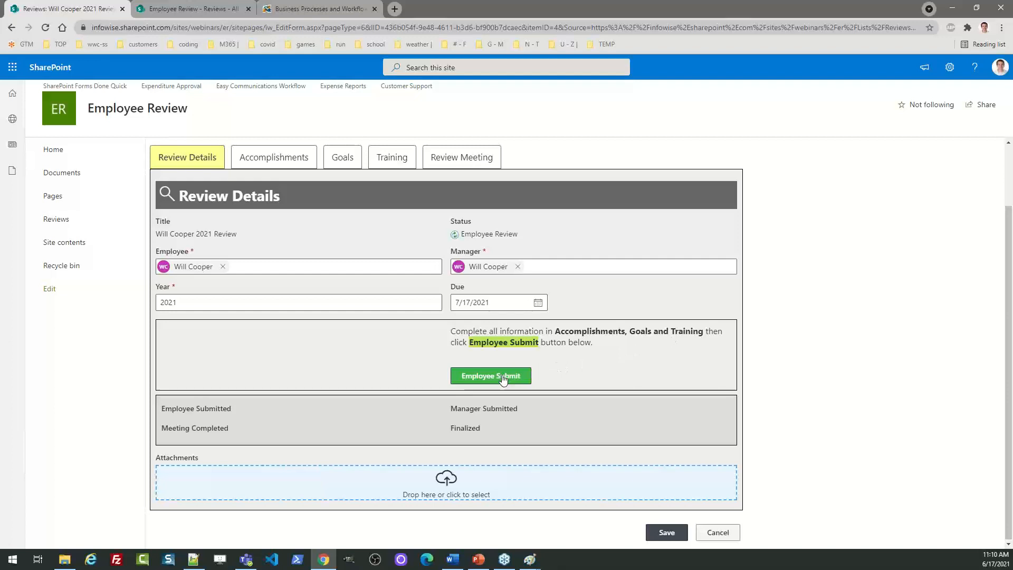
left_click(502, 378)
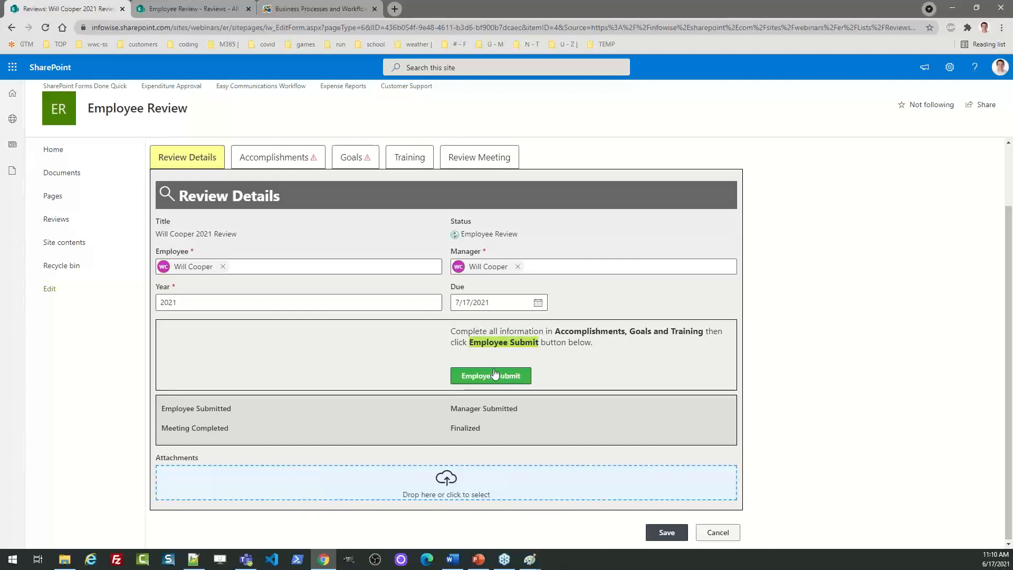
In Accomplishments, enter 'Technology Gains' as Accomplishment 1 with a pasted description
left_click(295, 158)
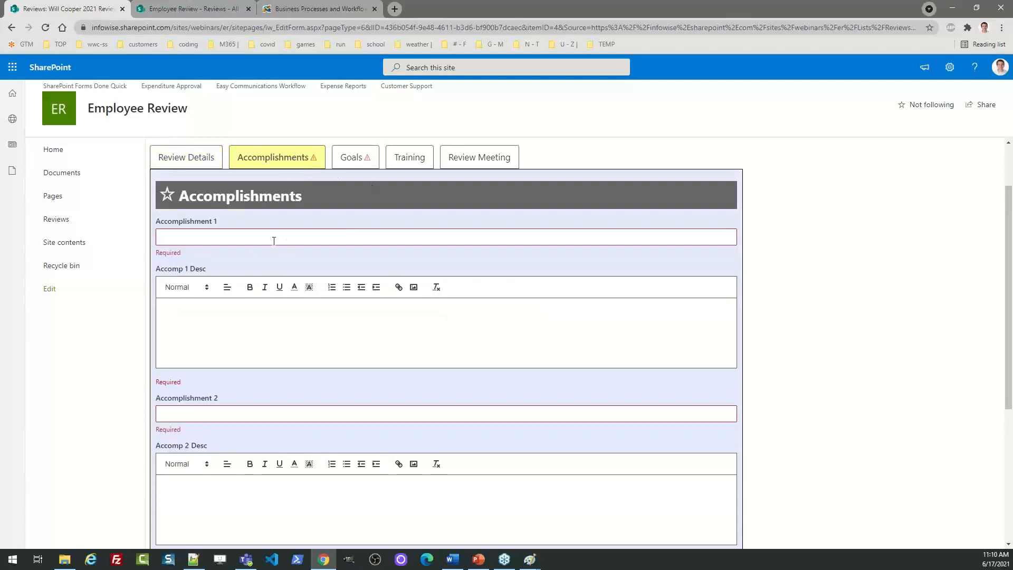
left_click(229, 236)
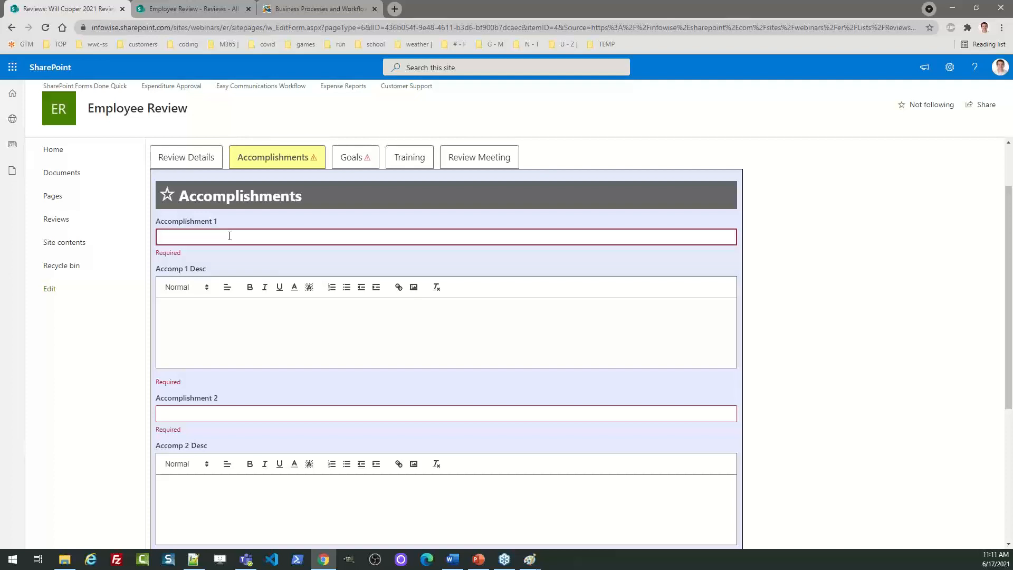
type("Tech")
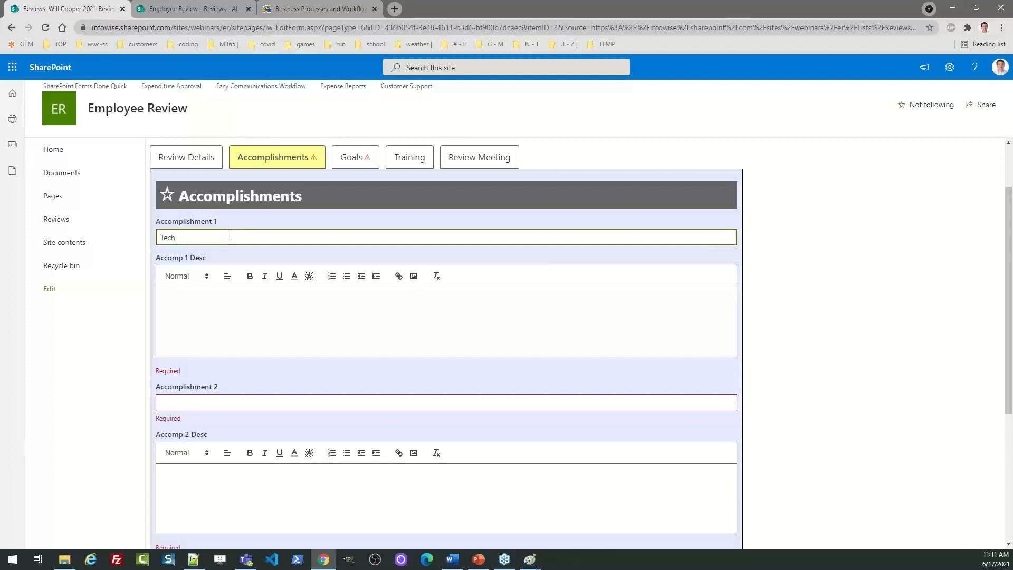
type("nology Gains")
key("Tab")
key("Tab")
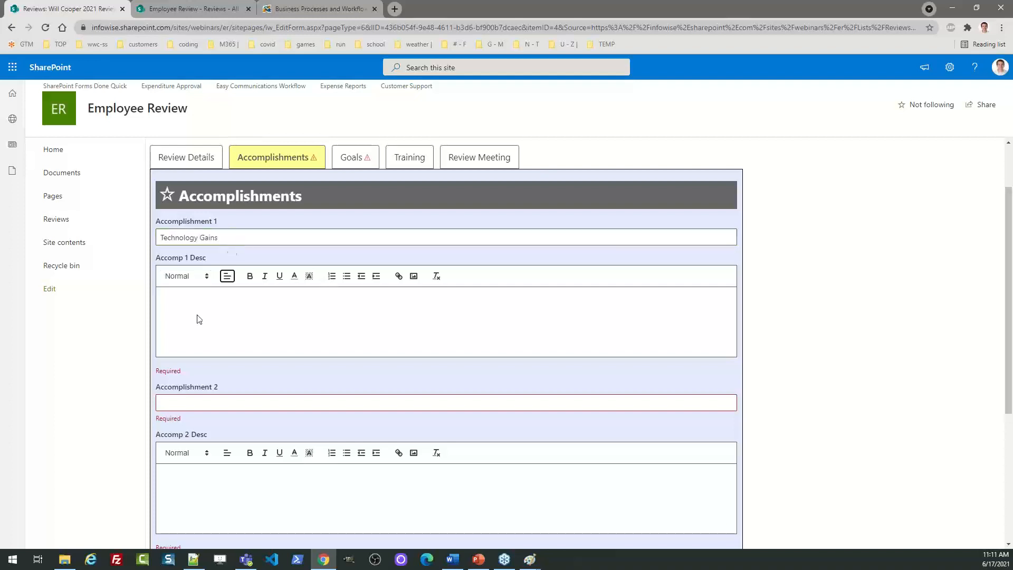
left_click(196, 297)
type("Video provides a powerful way to help you prove your point. When you click Online Video, you can paste in the embed code for the video you want to add. You can also type a keyword to search online for the video that best fits your document. To make your document look professionally produced, Word provides header, footer, cover page, and text box designs that complement each other. For example, you can add a matching cover page, header, and sidebar. Click Insert and then choose the elements you want from the different galleries. Themes and styles also help keep your document coordinated. When you click Design and choose a new Theme, the pictures, charts, and SmartArt graphics change to match your new theme. When you apply styles, your headings change to match the new theme. Save time in Word with new buttons that show up where you need them. To change the way a picture fits in your document, click it and a button for layout options appears next to it. When you work on a table, click where you want to add a row or a column, and then click the plus sign.")
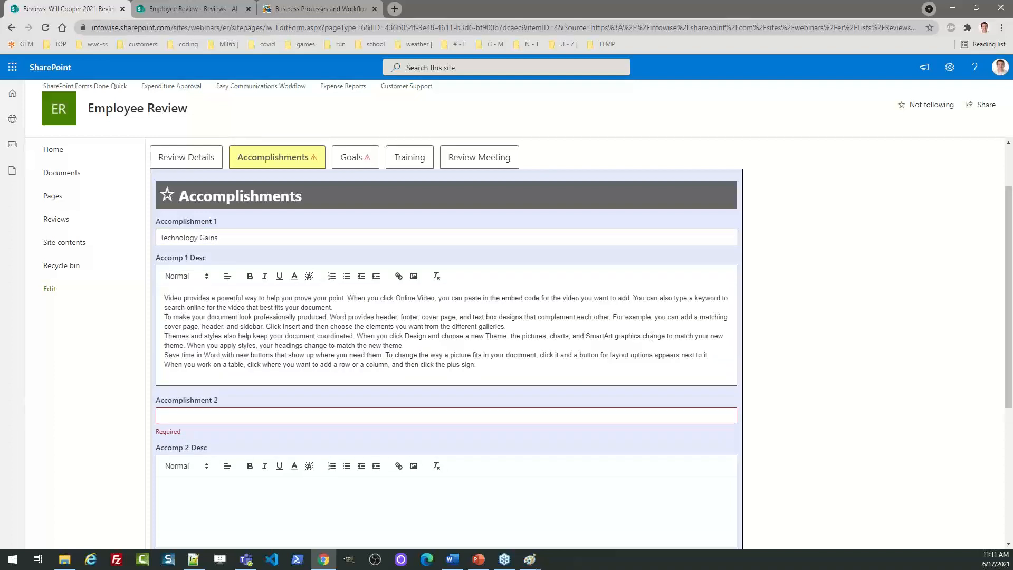
left_click_drag(1011, 244, 1012, 266)
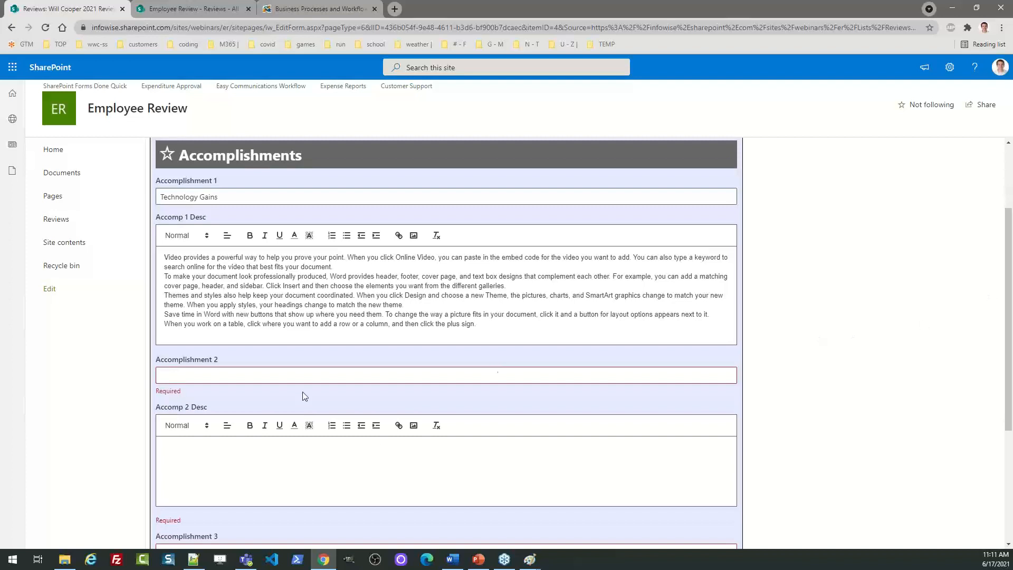
Enter 'Training Management' as Accomplishment 2 with a pasted description
left_click(211, 374)
type("T")
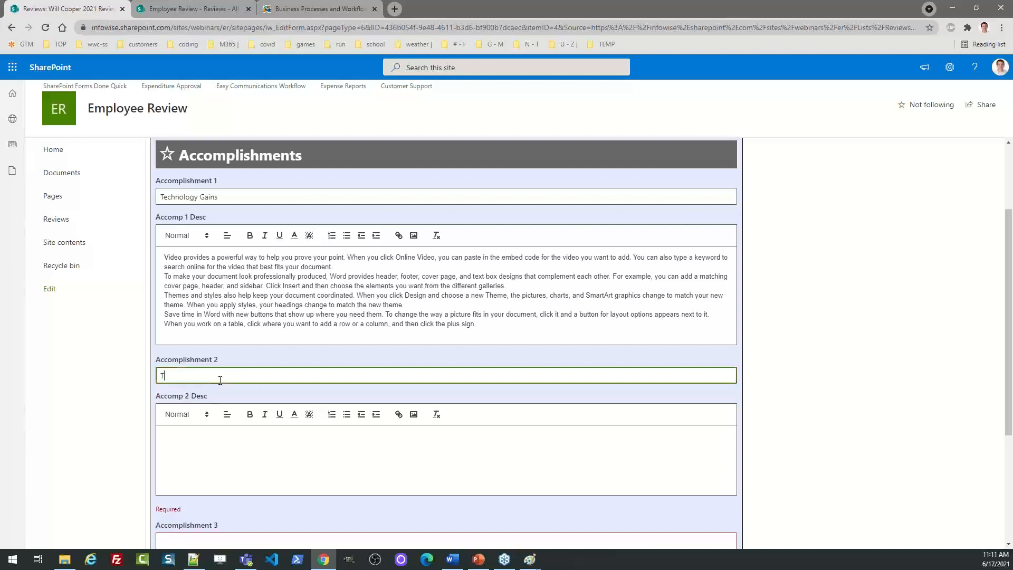
type("raining Management")
key("Tab")
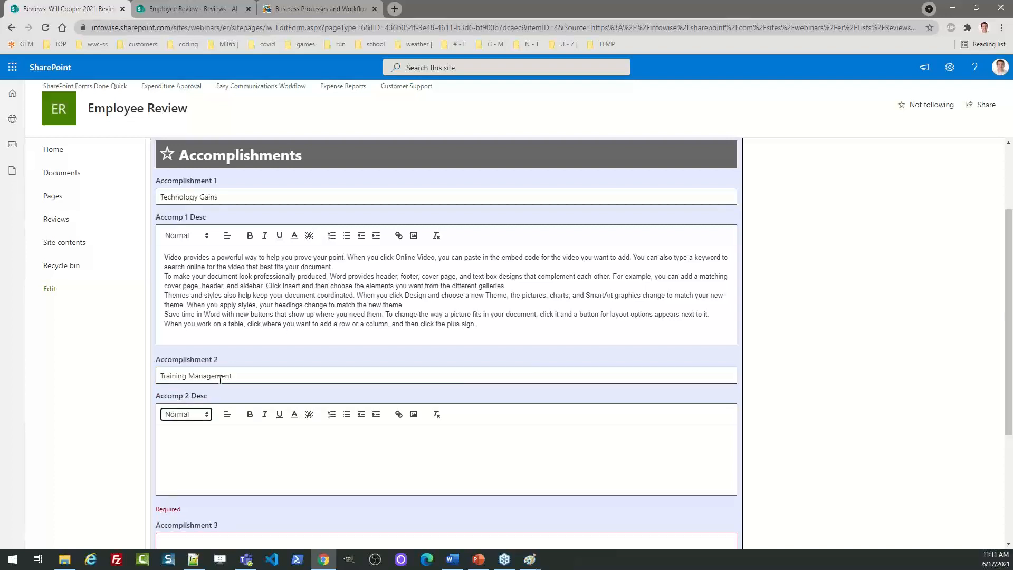
left_click(201, 438)
type("Video provides a powerful way to help you prove your point. When you click Online Video, you can paste in the embed code for the video you want to add. You can also type a keyword to search online for the video that best fits your document. To make your document look professionally produced, Word provides header, footer, cover page, and text box designs that complement each other. For example, you can add a matching cover page, header, and sidebar. Click Insert and then choose the elements you want from the different galleries. Themes and styles also help keep your document coordinated. When you click Design and choose a new Theme, the pictures, charts, and SmartArt graphics change to match your new theme. When you apply styles, your headings change to match the new theme. Save time in Word with new buttons that show up where you need them. To change the way a picture fits in your document, click it and a button for layout options appears next to it. When you work on a table, click where you want to add a row or a column, and then click the plus sign.")
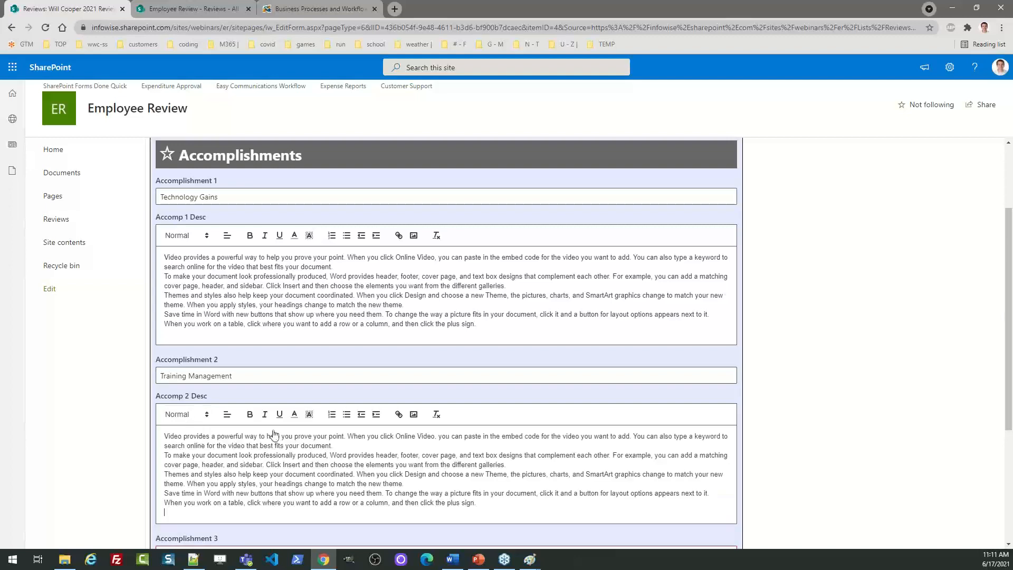
left_click_drag(1010, 331, 1010, 434)
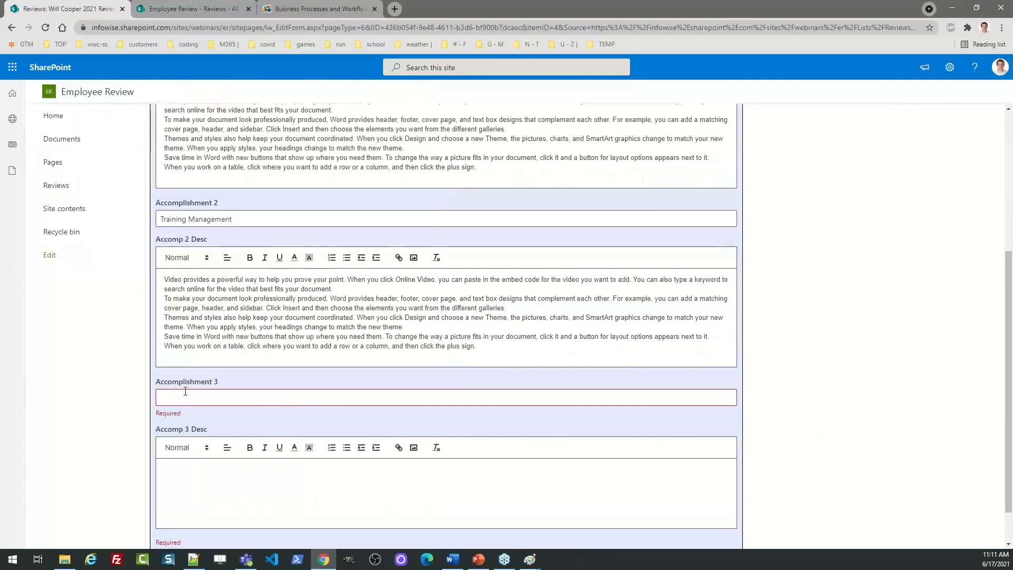
Enter 'Help Desk Improvements' as Accomplishment 3 with a pasted description
left_click(256, 401)
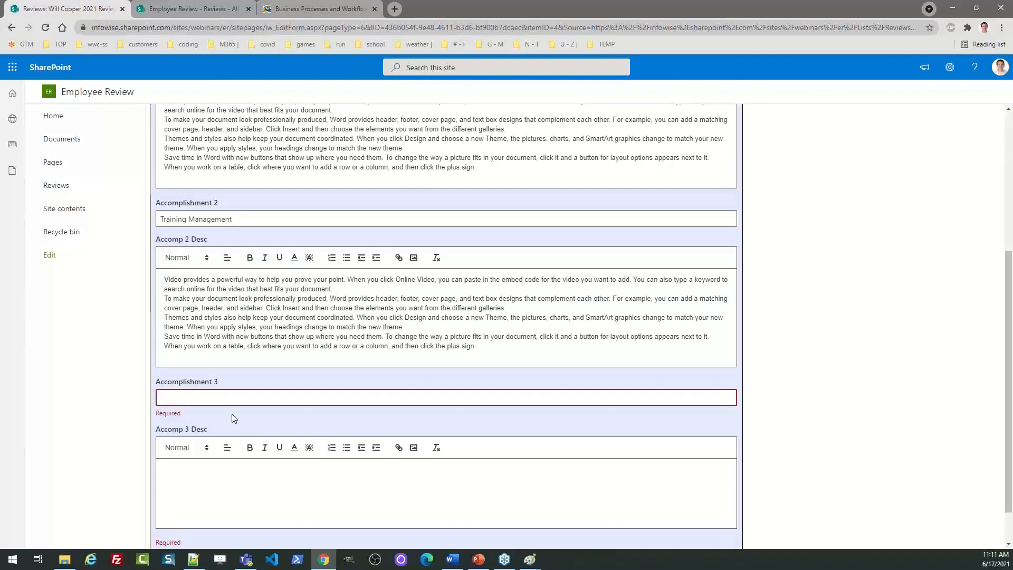
type("Help De")
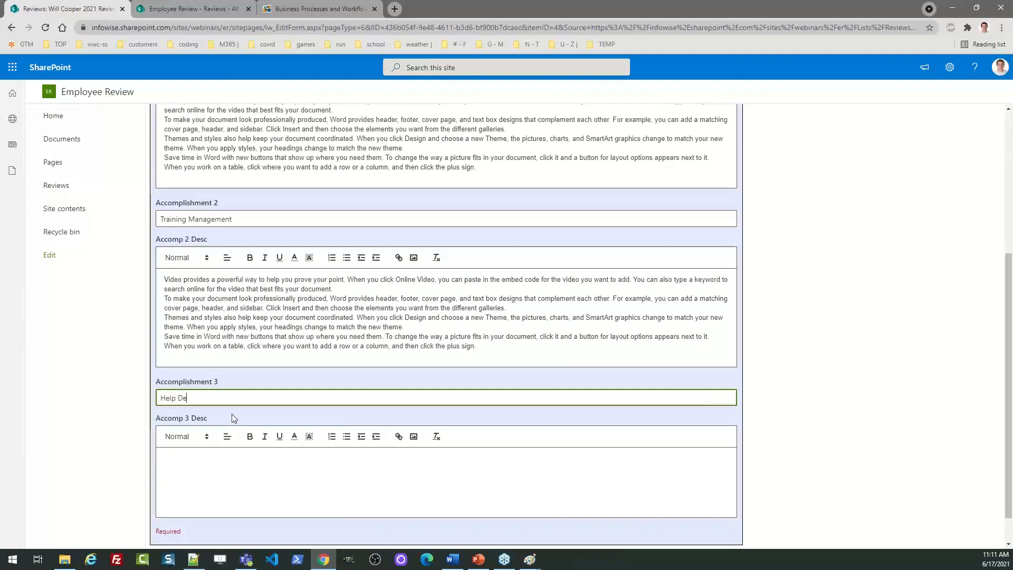
type("sk Improvements")
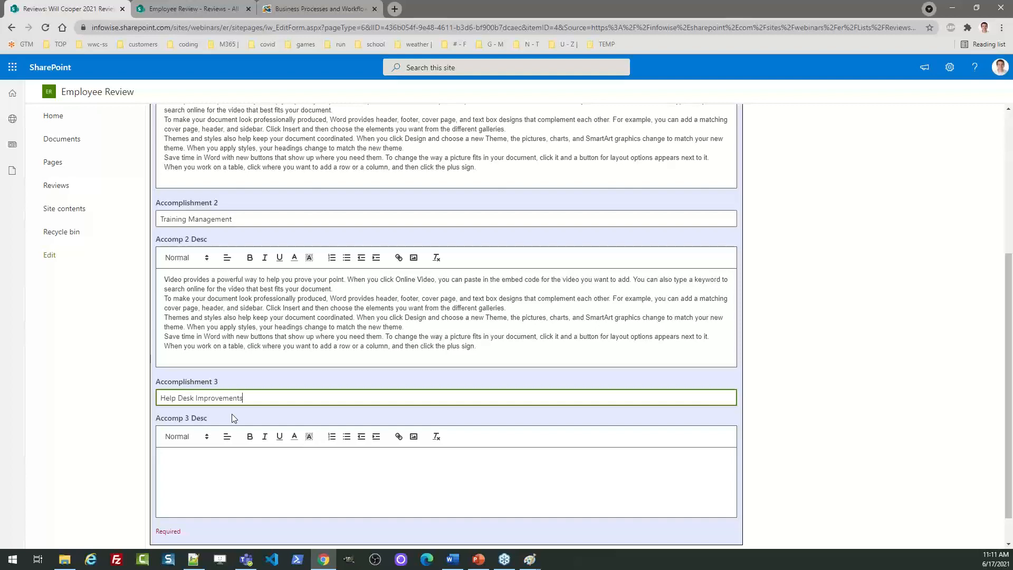
key("Tab")
left_click(239, 455)
type("Video provides a powerful way to help you prove your point. When you click Online Video, you can paste in the embed code for the video you want to add. You can also type a keyword to search online for the video that best fits your document. To make your document look professionally produced, Word provides header, footer, cover page, and text box designs that complement each other. For example, you can add a matching cover page, header, and sidebar. Click Insert and then choose the elements you want from the different galleries. Themes and styles also help keep your document coordinated. When you click Design and choose a new Theme, the pictures, charts, and SmartArt graphics change to match your new theme. When you apply styles, your headings change to match the new theme. Save time in Word with new buttons that show up where you need them. To change the way a picture fits in your document, click it and a button for layout options appears next to it. When you work on a table, click where you want to add a row or a column, and then click the plus sign.")
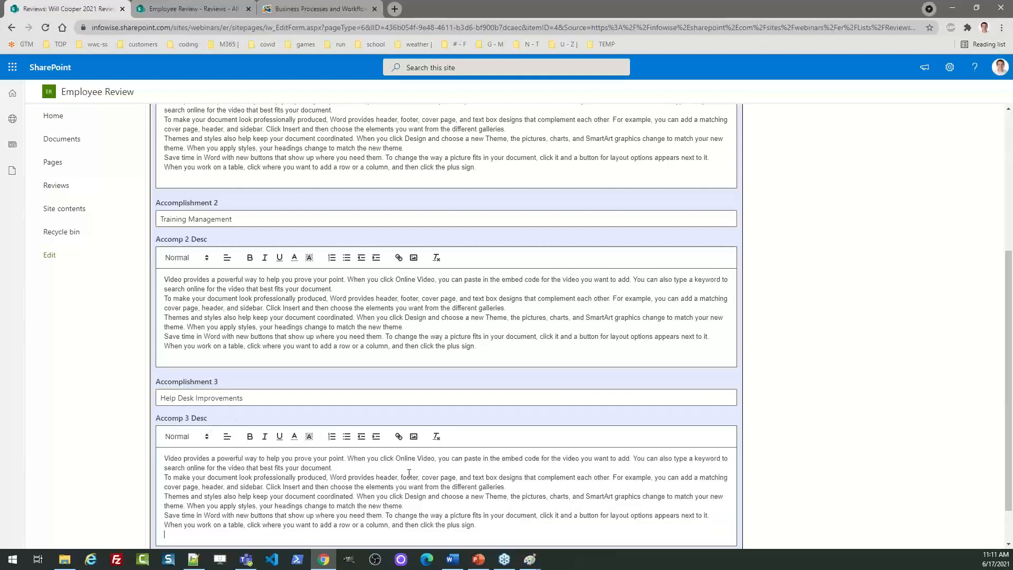
scroll(1010, 464, "down", 1)
scroll(1010, 465, "up", 6)
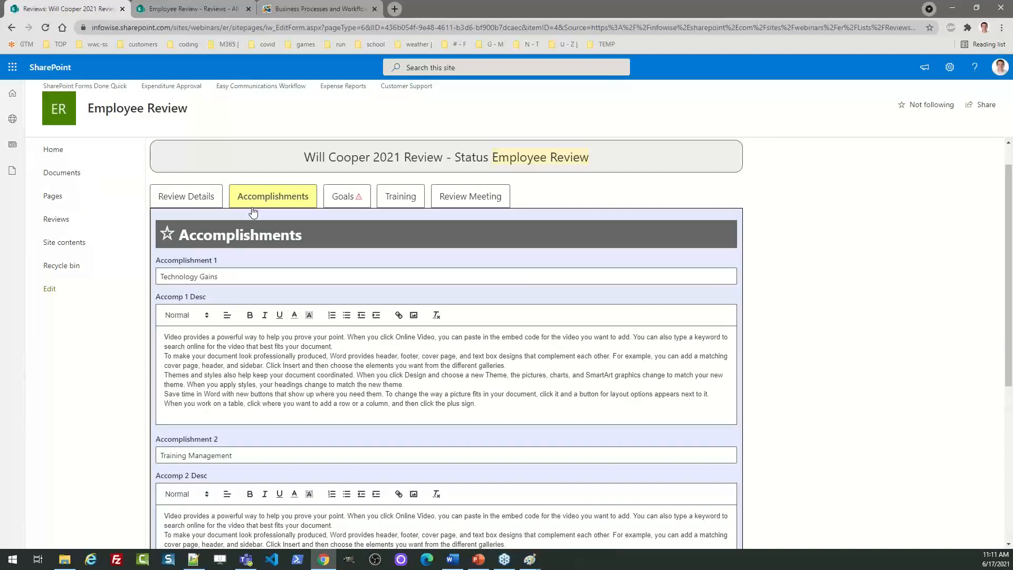
In Goals, enter 'Learning Course Improvements' as Goal 1 with a pasted description
left_click(345, 197)
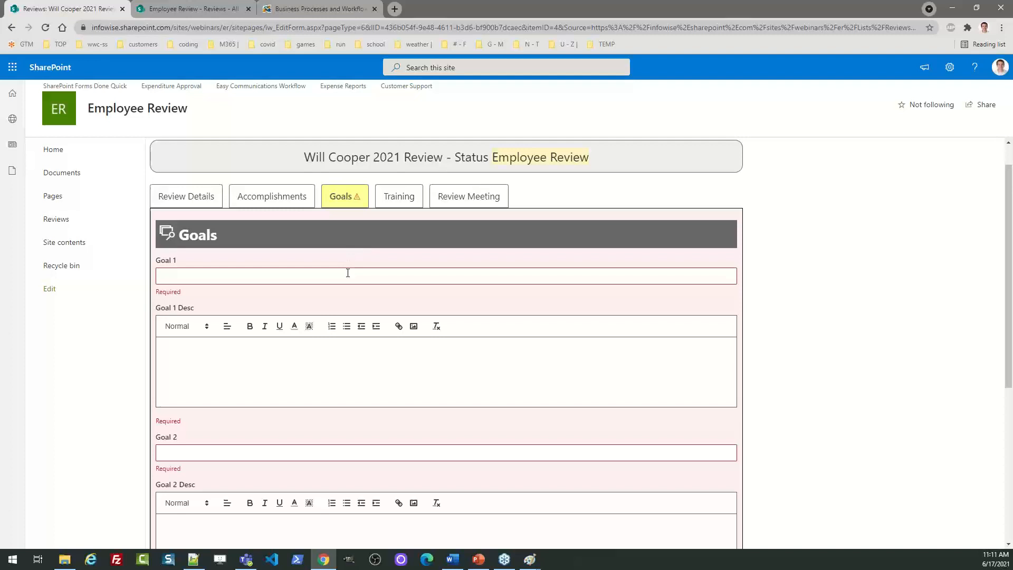
left_click(219, 275)
type("L")
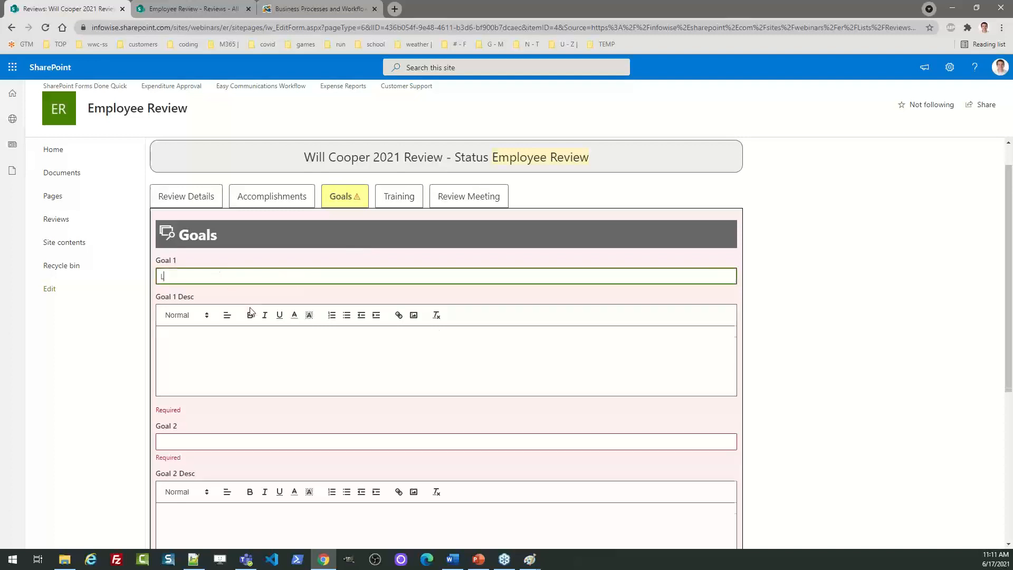
type("earning Course Improvements")
key("Tab")
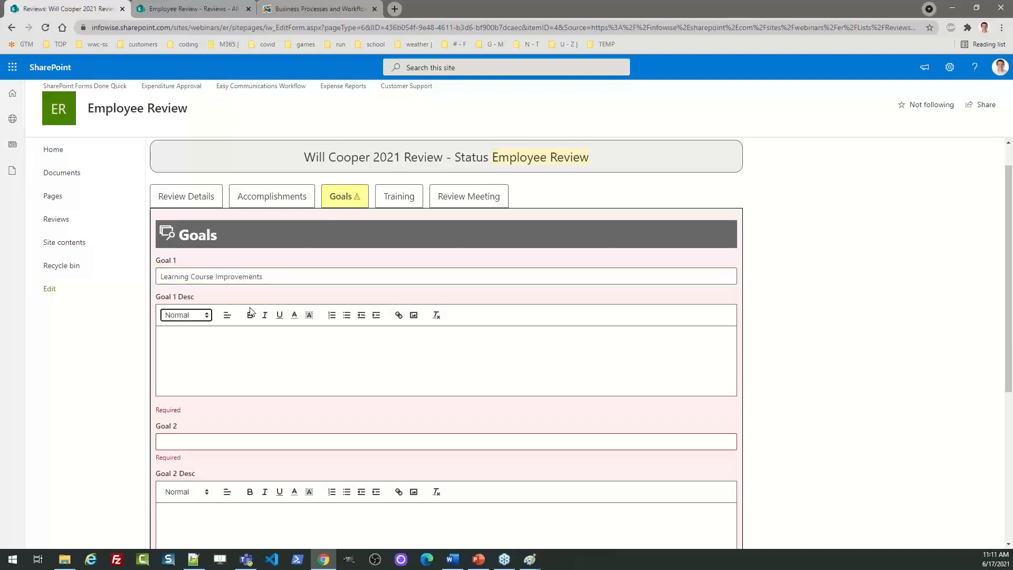
left_click(216, 342)
type("Video provides a powerful way to help you prove your point. When you click Online Video, you can paste in the embed code for the video you want to add. You can also type a keyword to search online for the video that best fits your document. To make your document look professionally produced, Word provides header, footer, cover page, and text box designs that complement each other. For example, you can add a matching cover page, header, and sidebar. Click Insert and then choose the elements you want from the different galleries. Themes and styles also help keep your document coordinated. When you click Design and choose a new Theme, the pictures, charts, and SmartArt graphics change to match your new theme. When you apply styles, your headings change to match the new theme. Save time in Word with new buttons that show up where you need them. To change the way a picture fits in your document, click it and a button for layout options appears next to it. When you work on a table, click where you want to add a row or a column, and then click the plus sign.")
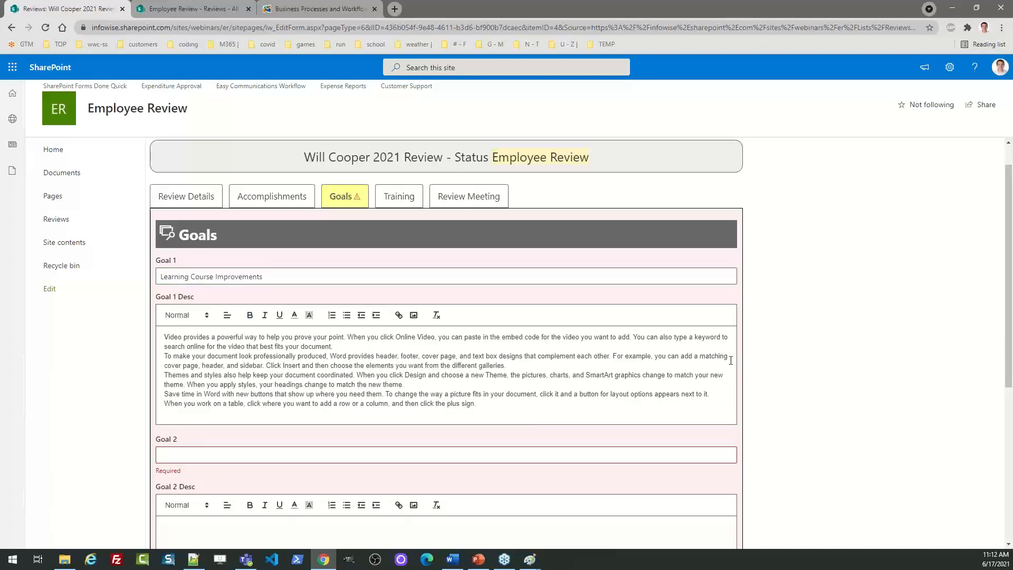
left_click_drag(1010, 312, 1010, 372)
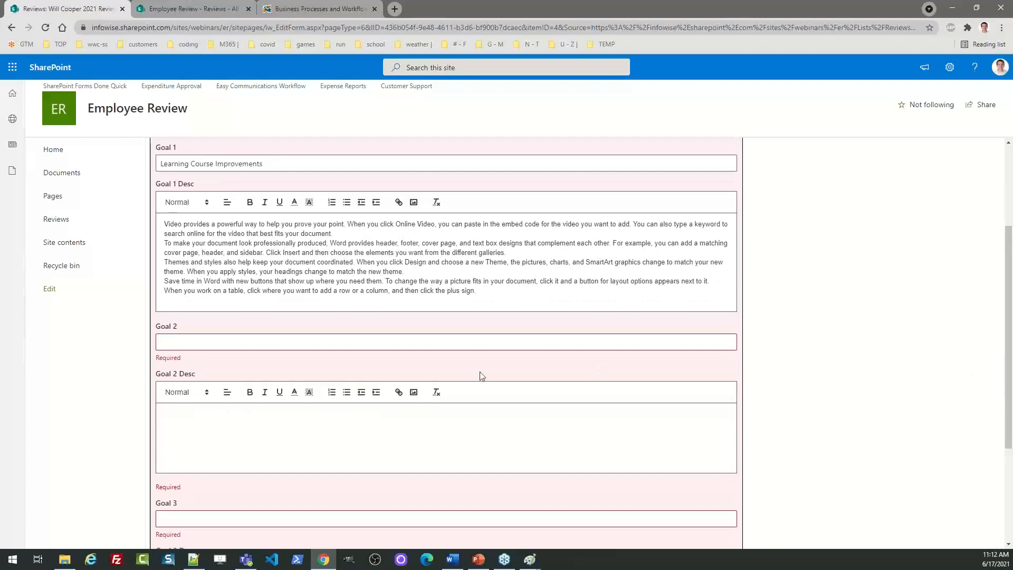
Enter 'Help Manuals Documentation' as Goal 2 with a pasted description
left_click(214, 347)
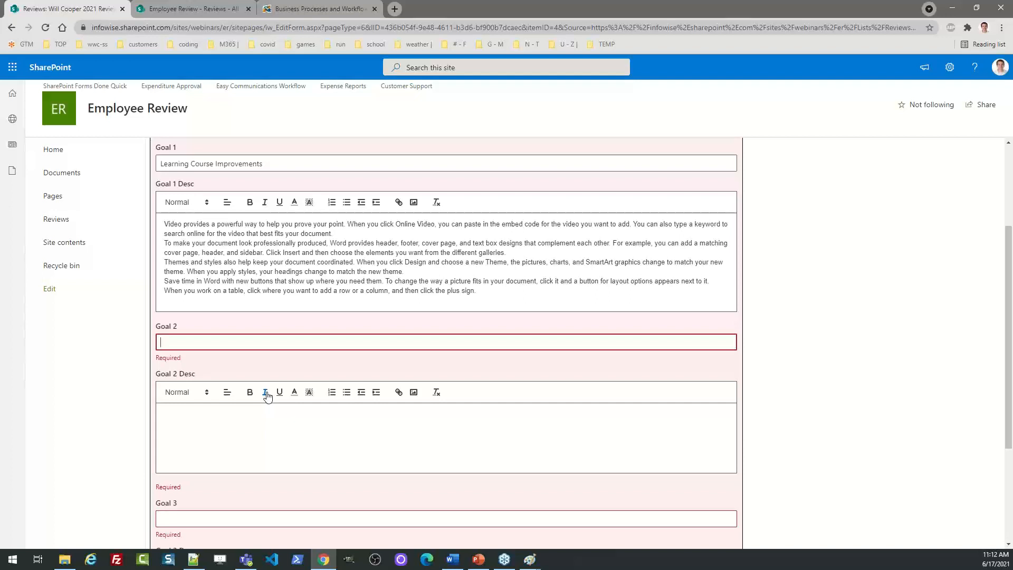
type("Help Manuals")
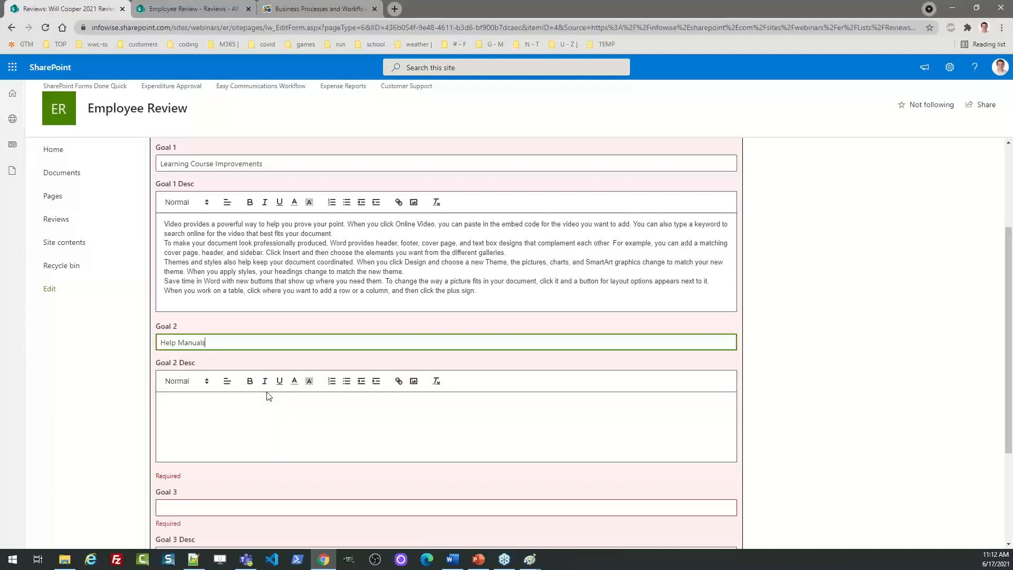
type(" Documentation")
key("Tab")
left_click(401, 410)
type("Video provides a powerful way to help you prove your point. When you click Online Video, you can paste in the embed code for the video you want to add. You can also type a keyword to search online for the video that best fits your document. To make your document look professionally produced, Word provides header, footer, cover page, and text box designs that complement each other. For example, you can add a matching cover page, header, and sidebar. Click Insert and then choose the elements you want from the different galleries. Themes and styles also help keep your document coordinated. When you click Design and choose a new Theme, the pictures, charts, and SmartArt graphics change to match your new theme. When you apply styles, your headings change to match the new theme. Save time in Word with new buttons that show up where you need them. To change the way a picture fits in your document, click it and a button for layout options appears next to it. When you work on a table, click where you want to add a row or a column, and then click the plus sign.")
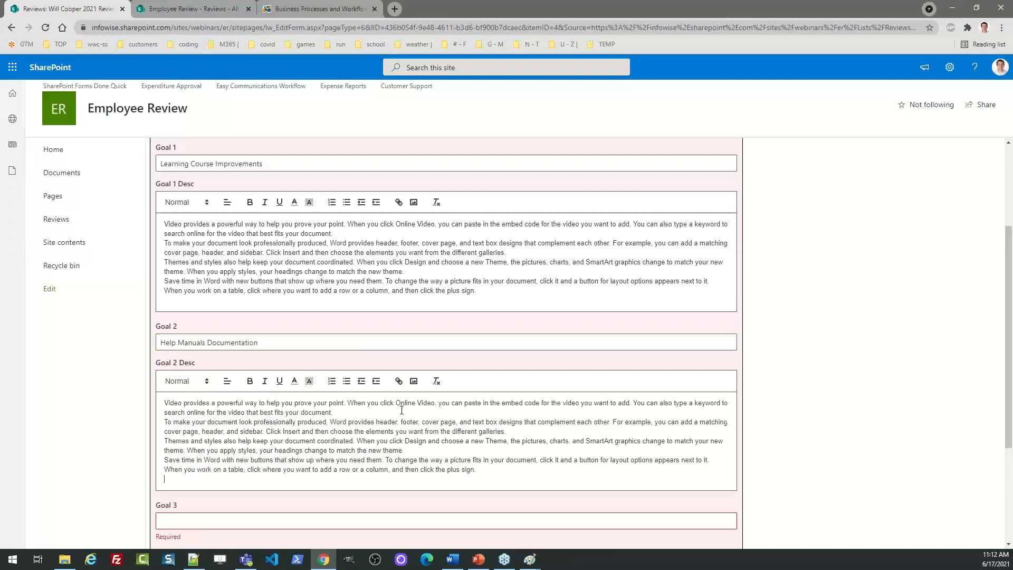
scroll(599, 427, "down", 3)
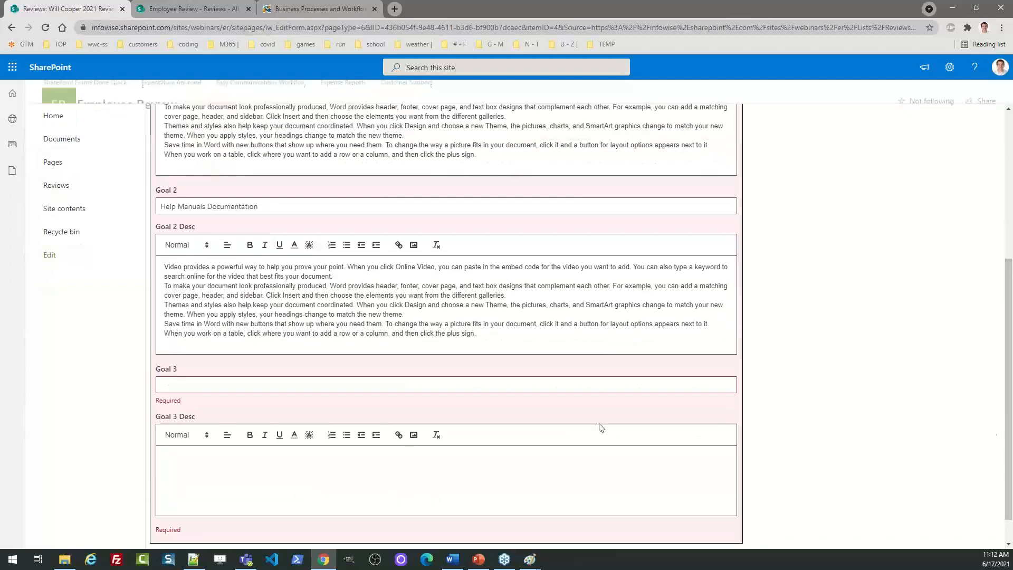
Enter 'Peer Mentoring' as Goal 3 with a pasted description
left_click(199, 381)
type("Peer Me")
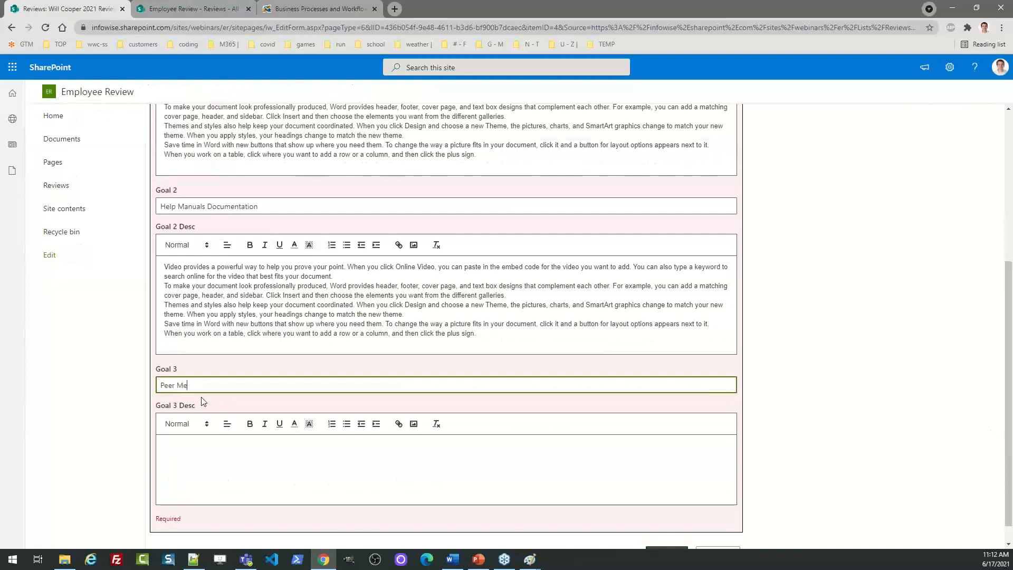
type("ntoring")
left_click(196, 443)
type("Video provides a powerful way to help you prove your point. When you click Online Video, you can paste in the embed code for the video you want to add. You can also type a keyword to search online for the video that best fits your document. To make your document look professionally produced, Word provides header, footer, cover page, and text box designs that complement each other. For example, you can add a matching cover page, header, and sidebar. Click Insert and then choose the elements you want from the different galleries. Themes and styles also help keep your document coordinated. When you click Design and choose a new Theme, the pictures, charts, and SmartArt graphics change to match your new theme. When you apply styles, your headings change to match the new theme. Save time in Word with new buttons that show up where you need them. To change the way a picture fits in your document, click it and a button for layout options appears next to it. When you work on a table, click where you want to add a row or a column, and then click the plus sign.")
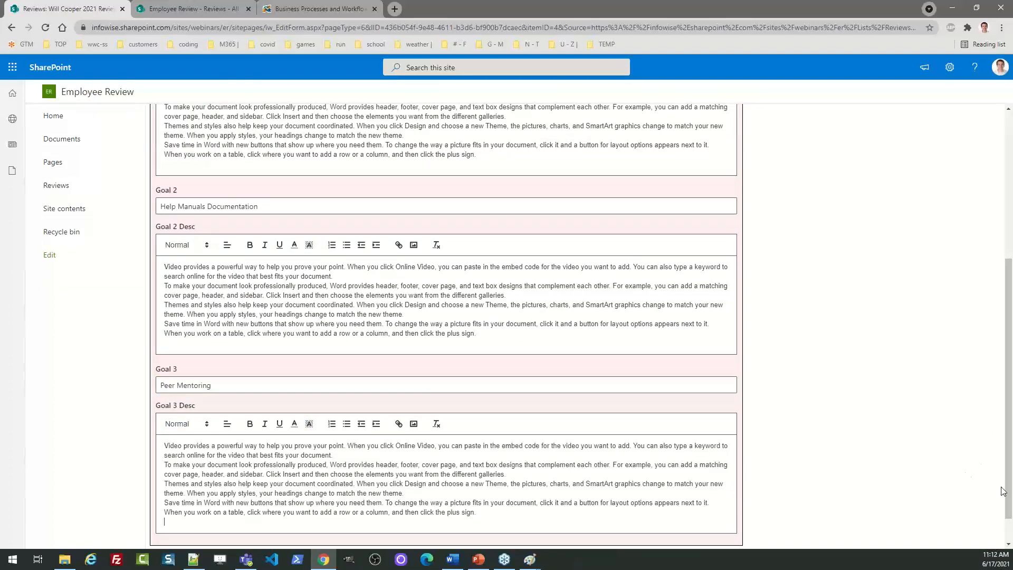
scroll(459, 371, "up", 5)
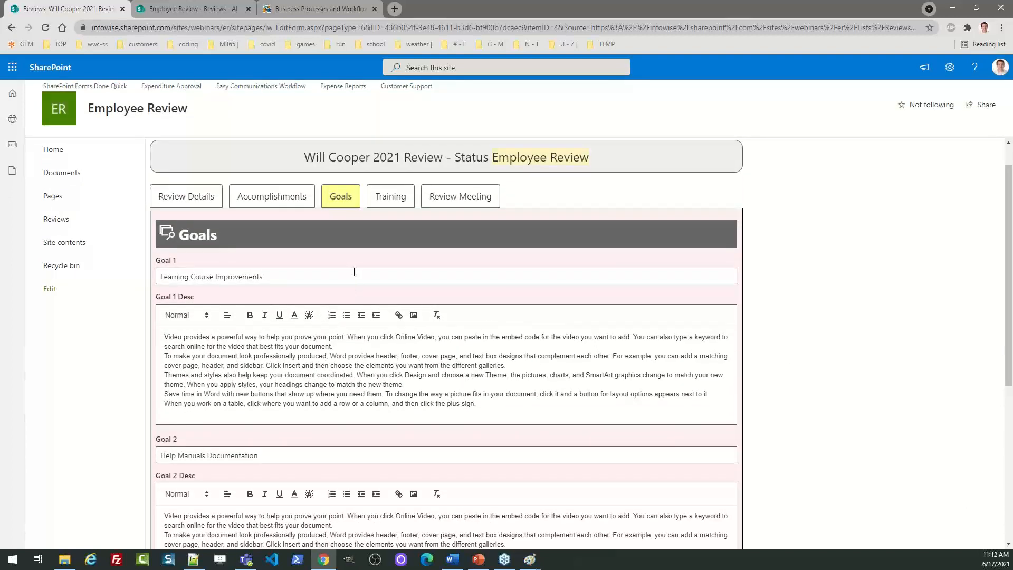
In Training, paste the sample text into Training Completed 1, 2 and 3
left_click(399, 202)
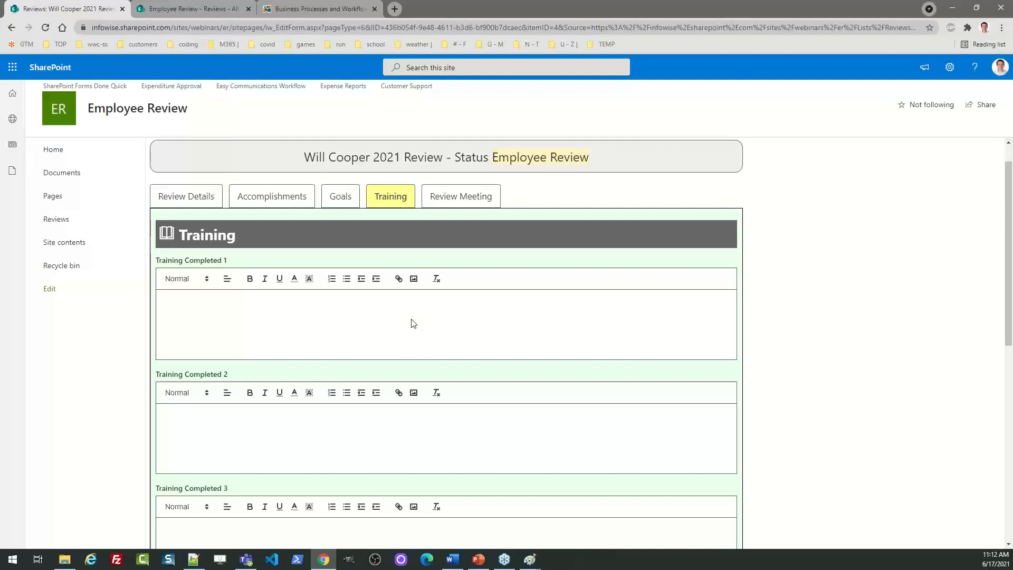
left_click(398, 310)
type("Video provides a powerful way to help you prove your point. When you click Online Video, you can paste in the embed code for the video you want to add. You can also type a keyword to search online for the video that best fits your document. To make your document look professionally produced, Word provides header, footer, cover page, and text box designs that complement each other. For example, you can add a matching cover page, header, and sidebar. Click Insert and then choose the elements you want from the different galleries. Themes and styles also help keep your document coordinated. When you click Design and choose a new Theme, the pictures, charts, and SmartArt graphics change to match your new theme. When you apply styles, your headings change to match the new theme. Save time in Word with new buttons that show up where you need them. To change the way a picture fits in your document, click it and a button for layout options appears next to it. When you work on a table, click where you want to add a row or a column, and then click the plus sign.")
left_click(311, 446)
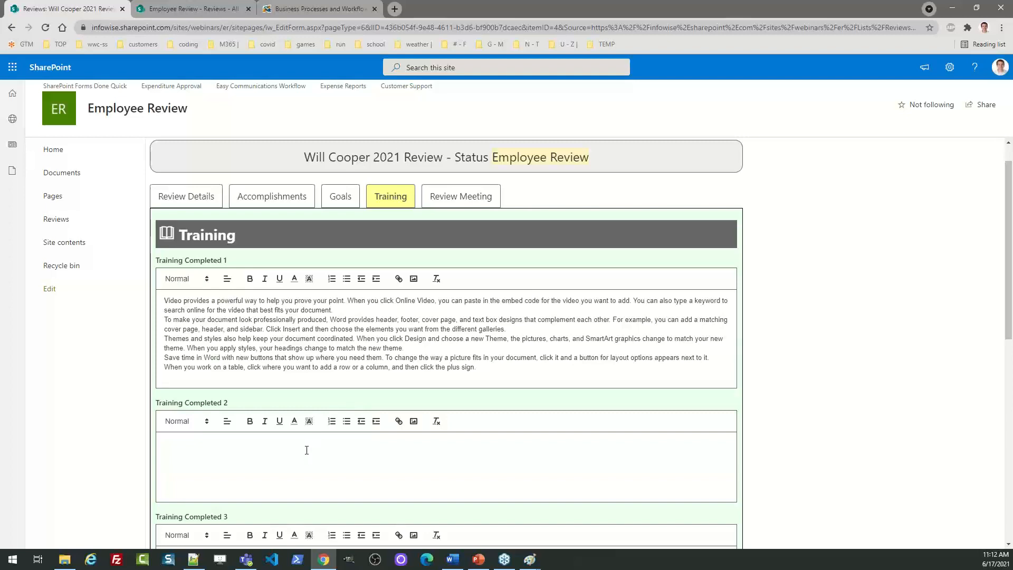
type("Video provides a powerful way to help you prove your point. When you click Online Video, you can paste in the embed code for the video you want to add. You can also type a keyword to search online for the video that best fits your document. To make your document look professionally produced, Word provides header, footer, cover page, and text box designs that complement each other. For example, you can add a matching cover page, header, and sidebar. Click Insert and then choose the elements you want from the different galleries. Themes and styles also help keep your document coordinated. When you click Design and choose a new Theme, the pictures, charts, and SmartArt graphics change to match your new theme. When you apply styles, your headings change to match the new theme. Save time in Word with new buttons that show up where you need them. To change the way a picture fits in your document, click it and a button for layout options appears next to it. When you work on a table, click where you want to add a row or a column, and then click the plus sign.")
left_click_drag(1009, 325, 985, 389)
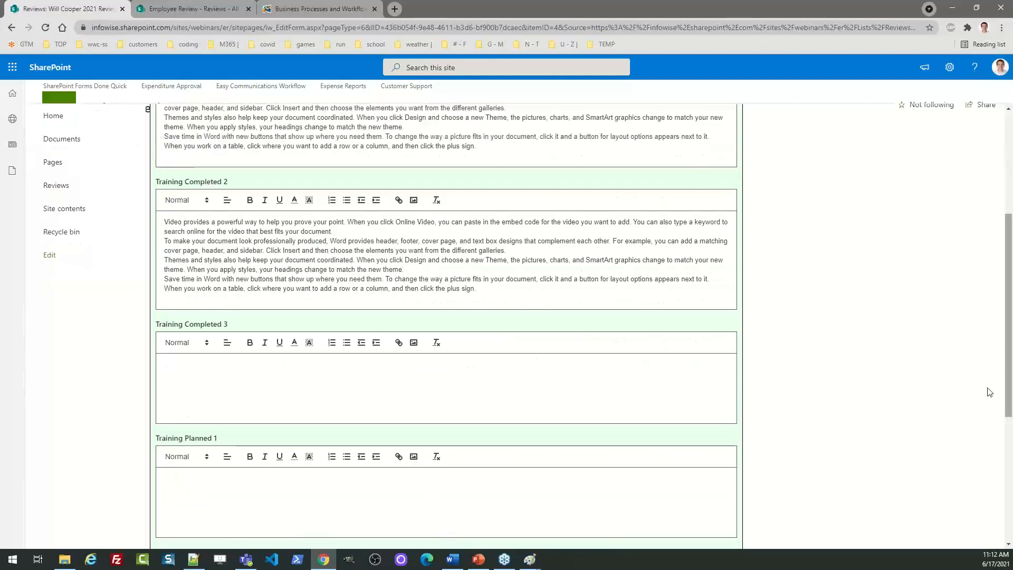
left_click(548, 384)
type("Video provides a powerful way to help you prove your point. When you click Online Video, you can paste in the embed code for the video you want to add. You can also type a keyword to search online for the video that best fits your document. To make your document look professionally produced, Word provides header, footer, cover page, and text box designs that complement each other. For example, you can add a matching cover page, header, and sidebar. Click Insert and then choose the elements you want from the different galleries. Themes and styles also help keep your document coordinated. When you click Design and choose a new Theme, the pictures, charts, and SmartArt graphics change to match your new theme. When you apply styles, your headings change to match the new theme. Save time in Word with new buttons that show up where you need them. To change the way a picture fits in your document, click it and a button for layout options appears next to it. When you work on a table, click where you want to add a row or a column, and then click the plus sign.")
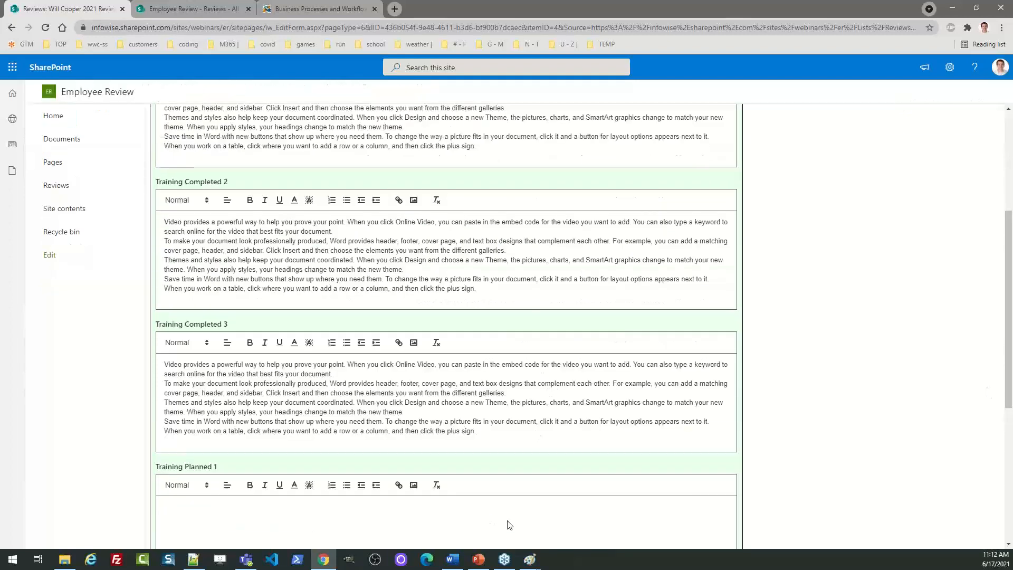
Paste the sample text into Training Planned 1, 2 and 3
left_click(510, 525)
type("Video provides a powerful way to help you prove your point. When you click Online Video, you can paste in the embed code for the video you want to add. You can also type a keyword to search online for the video that best fits your document. To make your document look professionally produced, Word provides header, footer, cover page, and text box designs that complement each other. For example, you can add a matching cover page, header, and sidebar. Click Insert and then choose the elements you want from the different galleries. Themes and styles also help keep your document coordinated. When you click Design and choose a new Theme, the pictures, charts, and SmartArt graphics change to match your new theme. When you apply styles, your headings change to match the new theme. Save time in Word with new buttons that show up where you need them. To change the way a picture fits in your document, click it and a button for layout options appears next to it. When you work on a table, click where you want to add a row or a column, and then click the plus sign.")
scroll(959, 473, "down", 4)
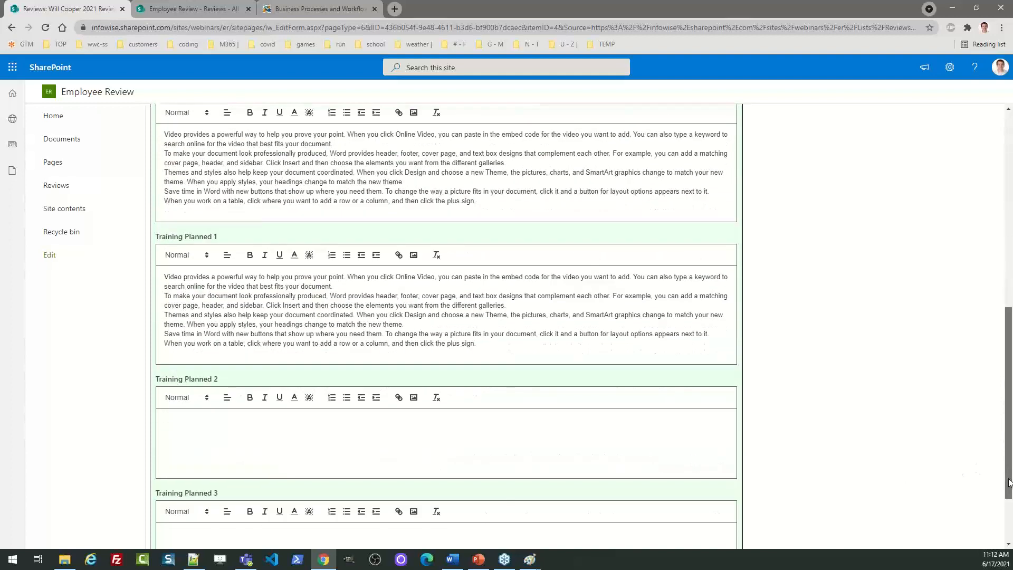
left_click(586, 421)
type("Video provides a powerful way to help you prove your point. When you click Online Video, you can paste in the embed code for the video you want to add. You can also type a keyword to search online for the video that best fits your document. To make your document look professionally produced, Word provides header, footer, cover page, and text box designs that complement each other. For example, you can add a matching cover page, header, and sidebar. Click Insert and then choose the elements you want from the different galleries. Themes and styles also help keep your document coordinated. When you click Design and choose a new Theme, the pictures, charts, and SmartArt graphics change to match your new theme. When you apply styles, your headings change to match the new theme. Save time in Word with new buttons that show up where you need them. To change the way a picture fits in your document, click it and a button for layout options appears next to it. When you work on a table, click where you want to add a row or a column, and then click the plus sign.")
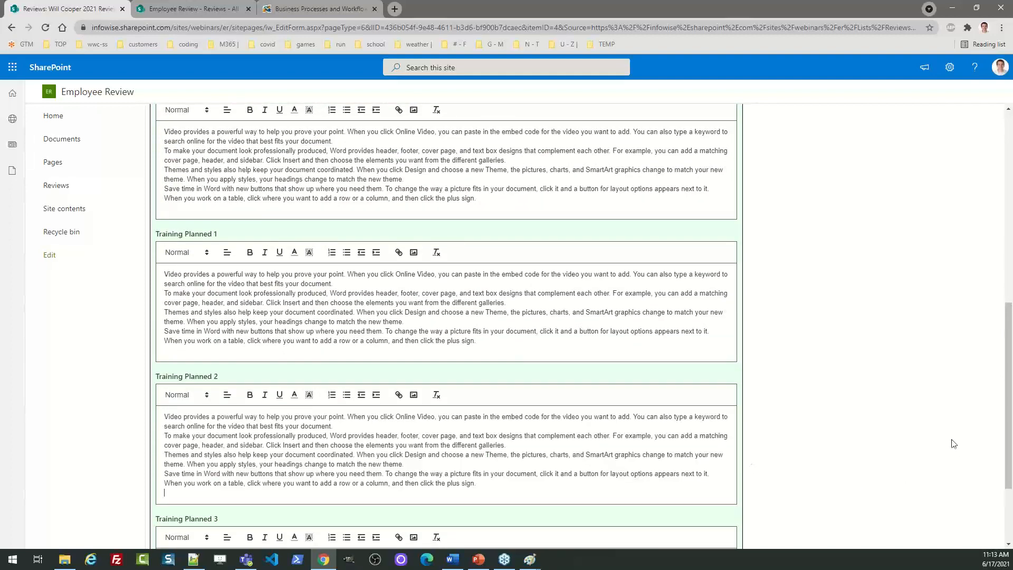
scroll(1010, 453, "down", 3)
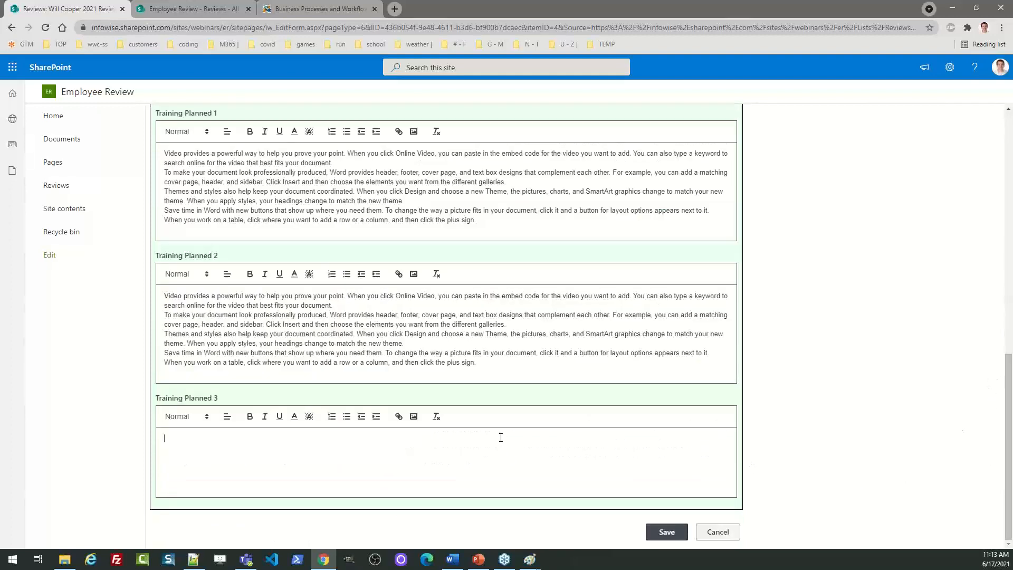
type("Video provides a powerful way to help you prove your point. When you click Online Video, you can paste in the embed code for the video you want to add. You can also type a keyword to search online for the video that best fits your document. To make your document look professionally produced, Word provides header, footer, cover page, and text box designs that complement each other. For example, you can add a matching cover page, header, and sidebar. Click Insert and then choose the elements you want from the different galleries. Themes and styles also help keep your document coordinated. When you click Design and choose a new Theme, the pictures, charts, and SmartArt graphics change to match your new theme. When you apply styles, your headings change to match the new theme. Save time in Word with new buttons that show up where you need them. To change the way a picture fits in your document, click it and a button for layout options appears next to it. When you work on a table, click where you want to add a row or a column, and then click the plus sign.")
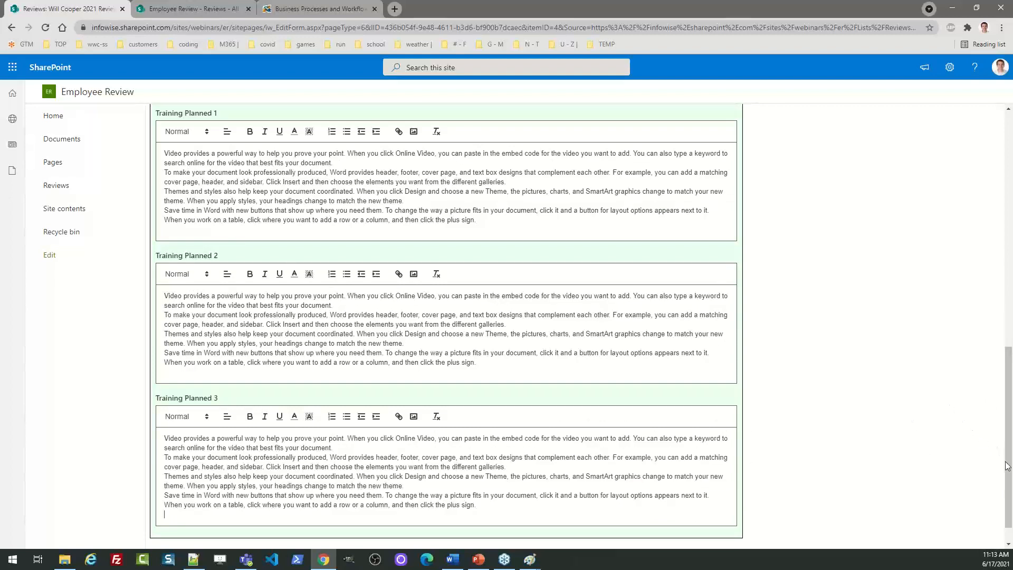
scroll(560, 253, "up", 10)
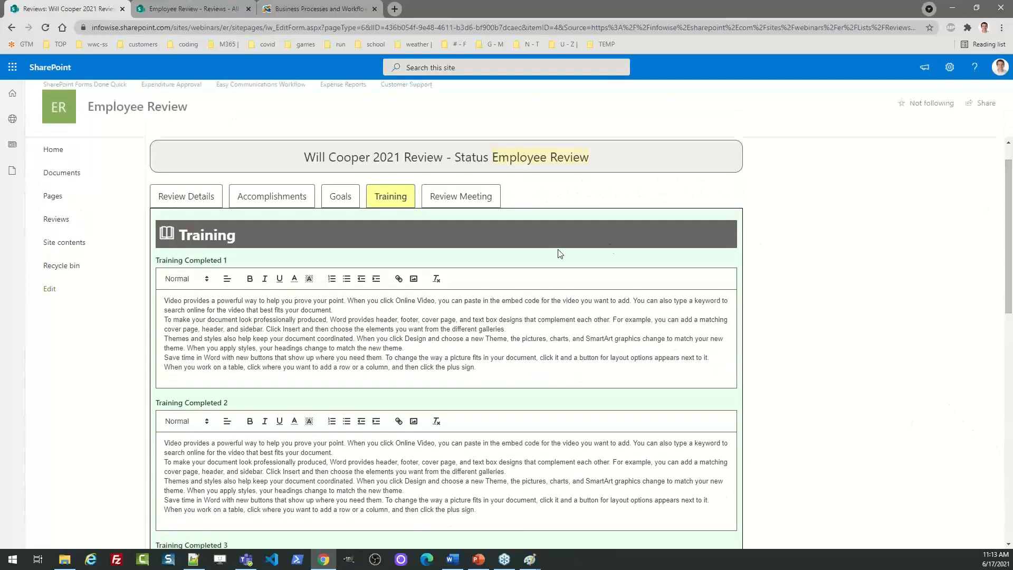
Submit the review from Review Details as the employee and reload the Reviews list
left_click(206, 203)
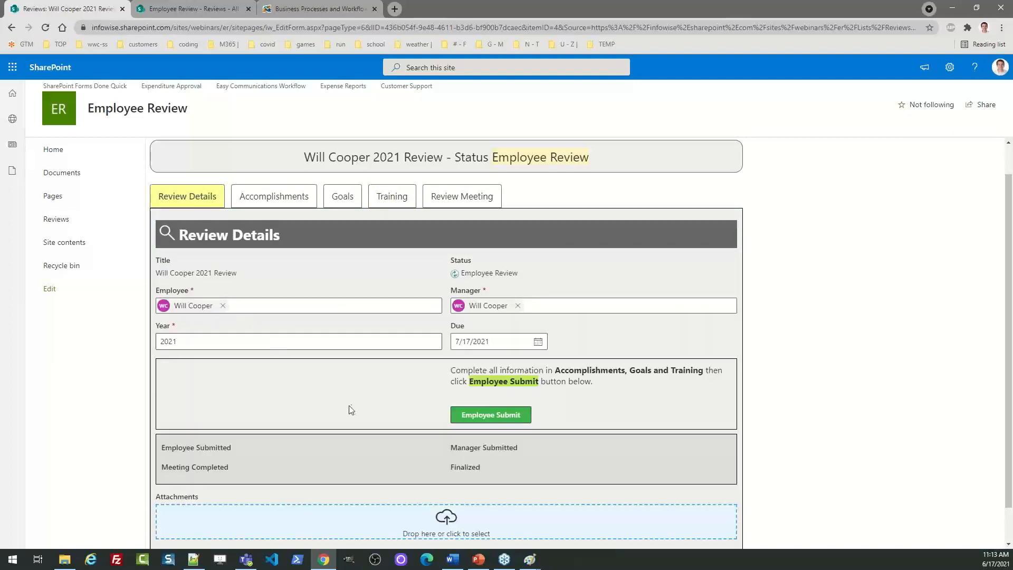
left_click(481, 415)
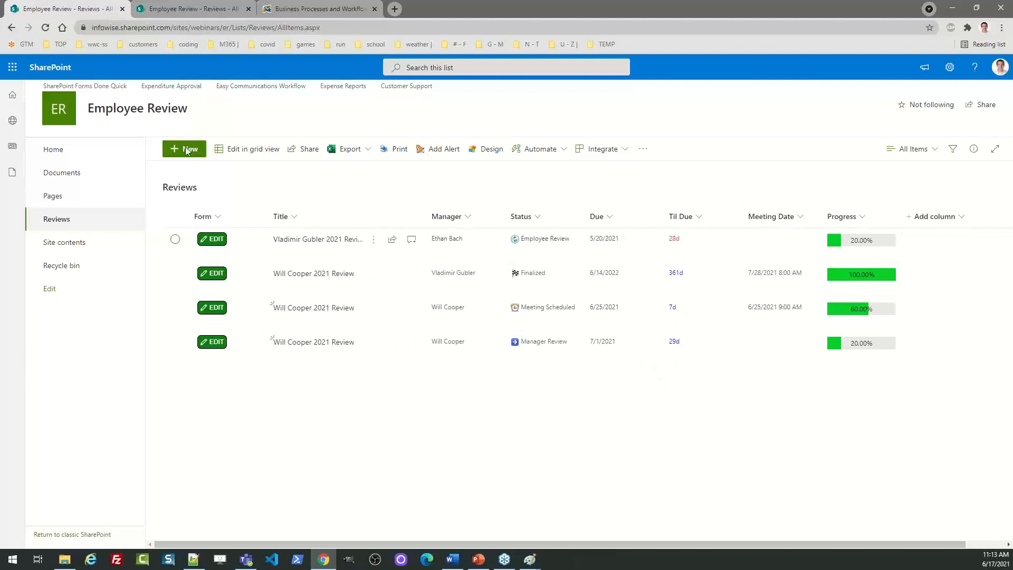
left_click(46, 27)
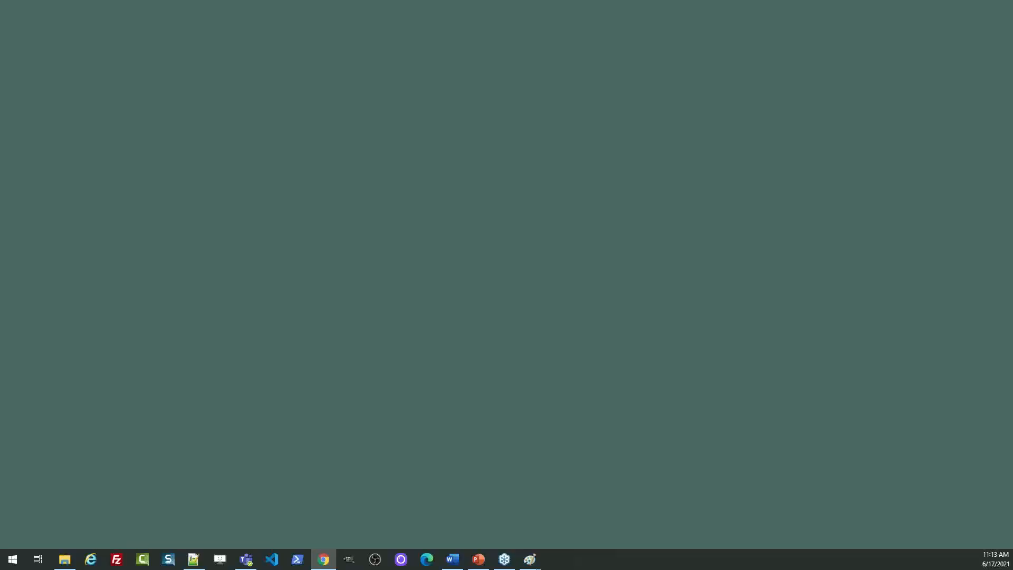
View the review-submitted notification email screenshot in Paint, then move it off the Reviews list
key("alt+Tab")
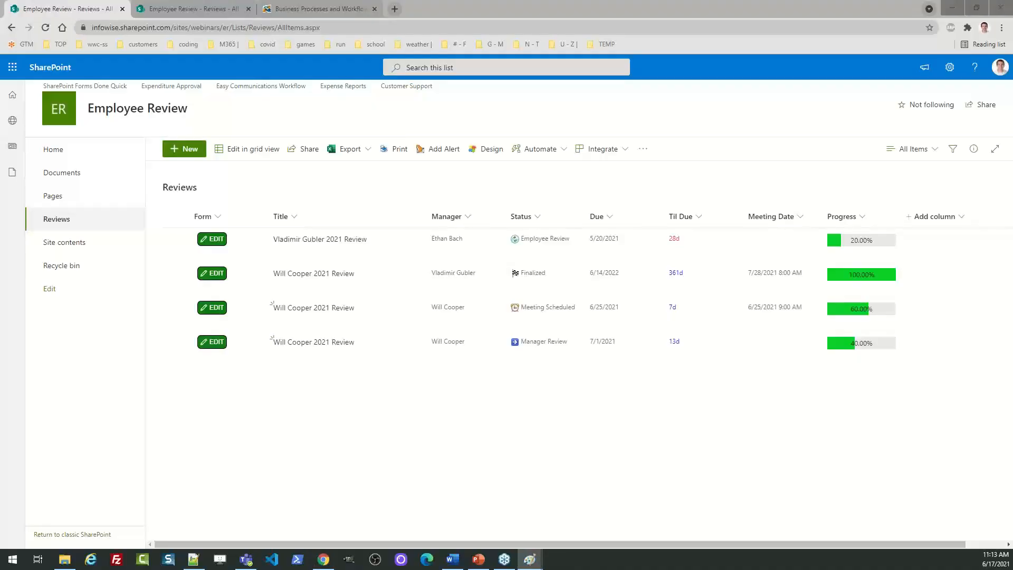
mouse_move(0, 39)
left_mouse_down()
mouse_move(0, 56)
mouse_move(146, 119)
mouse_move(546, 105)
left_mouse_up()
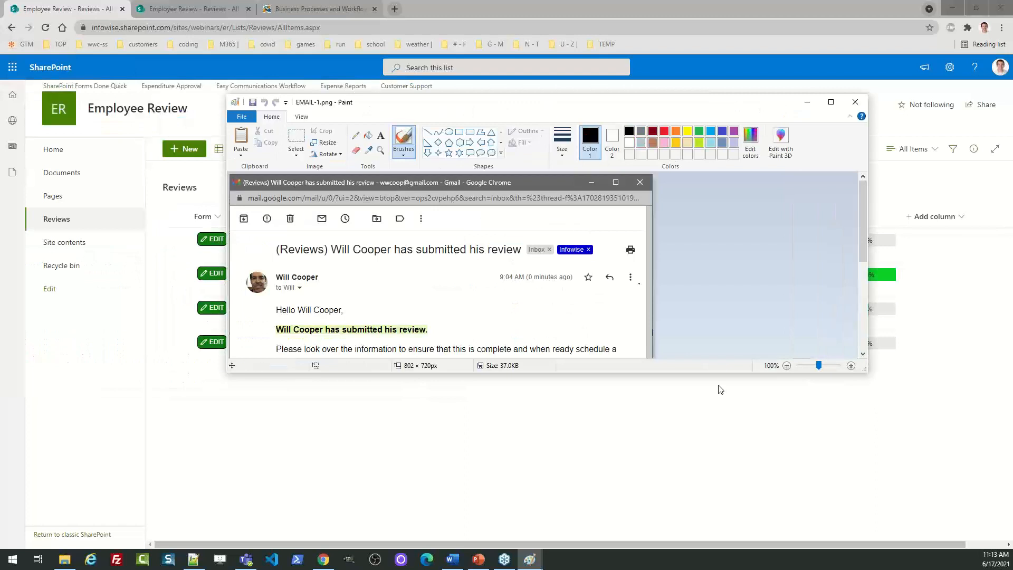
left_click_drag(865, 372, 873, 489)
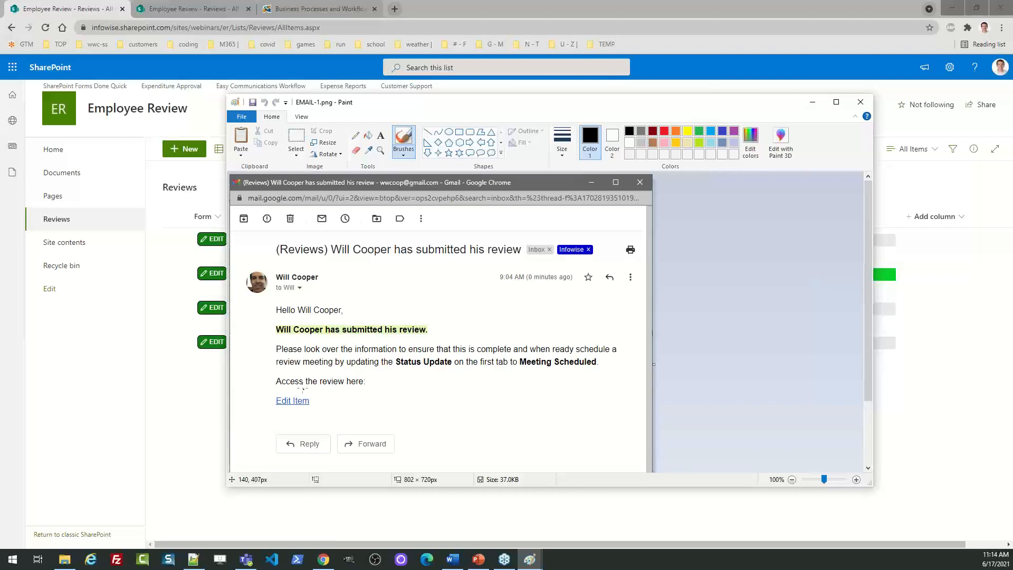
left_click_drag(696, 105, 0, 122)
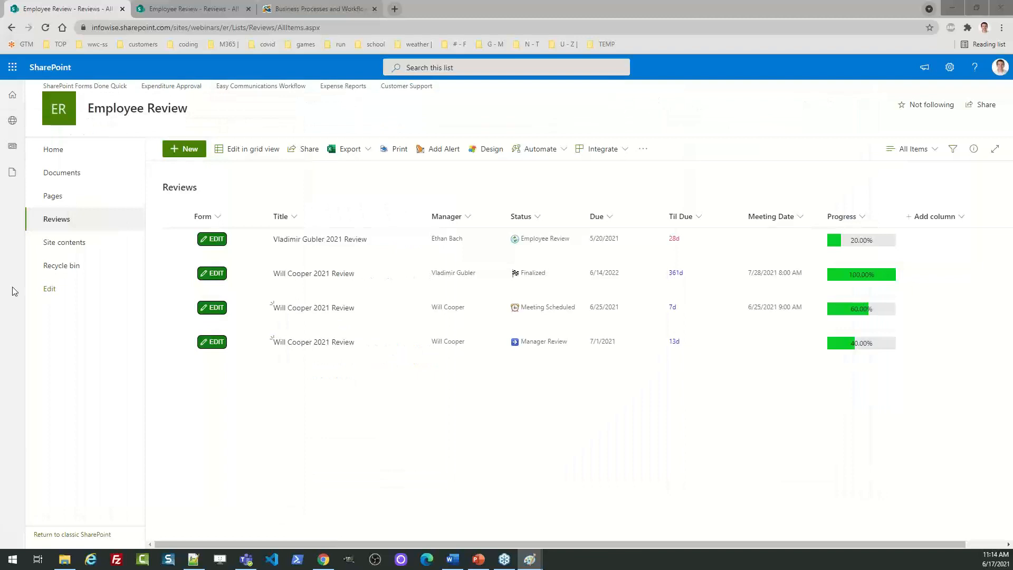
Open the Manager Review item for editing and look over the Status Update choices
left_click(217, 343)
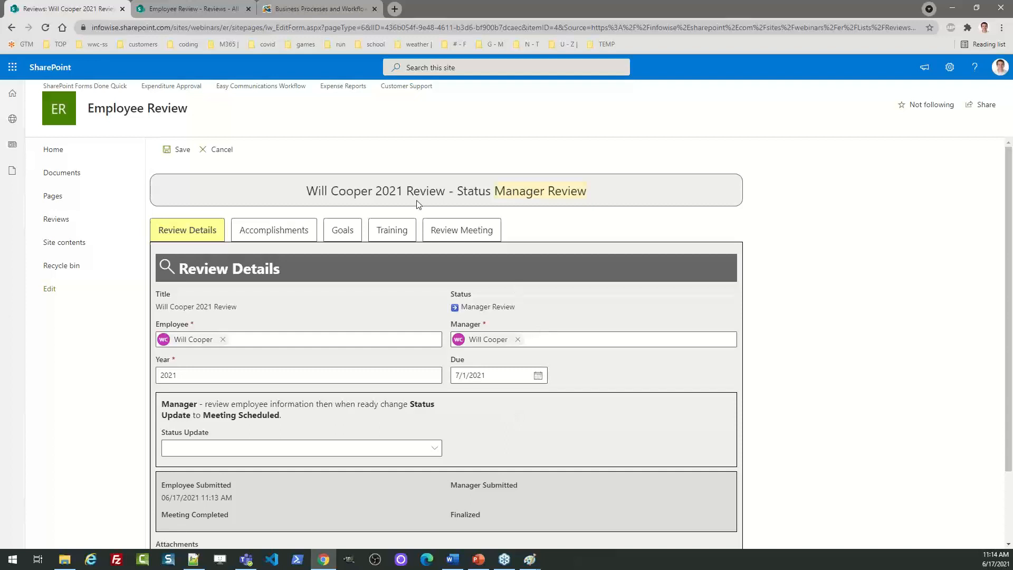
left_click_drag(308, 190, 592, 197)
left_click(609, 191)
left_click(434, 450)
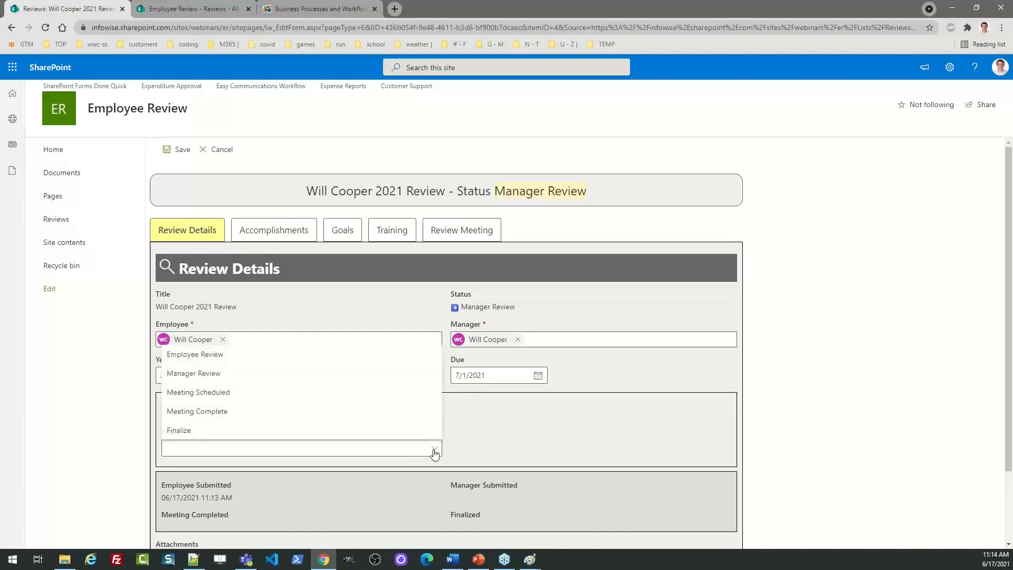
left_click(502, 404)
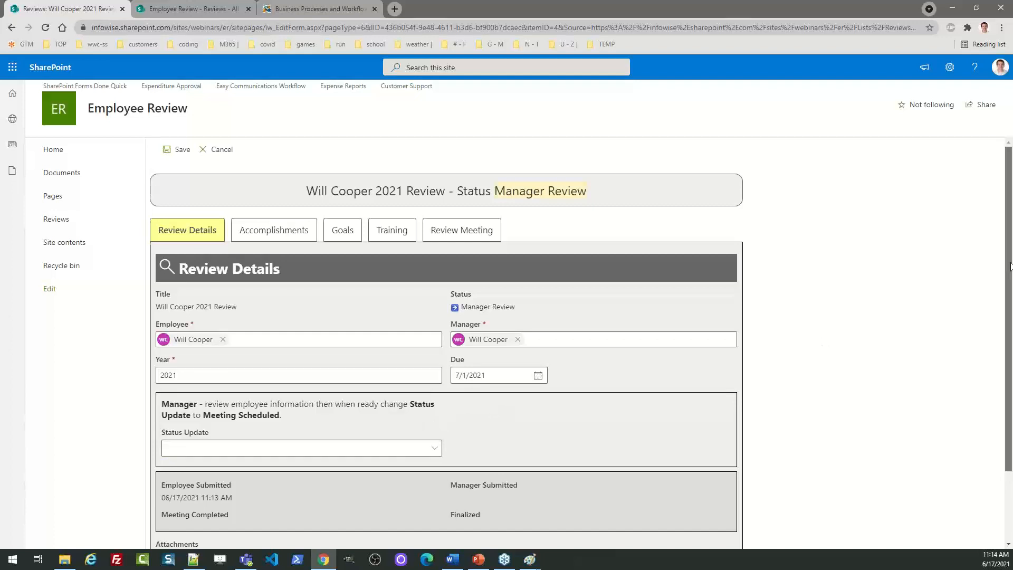
scroll(365, 396, "down", 2)
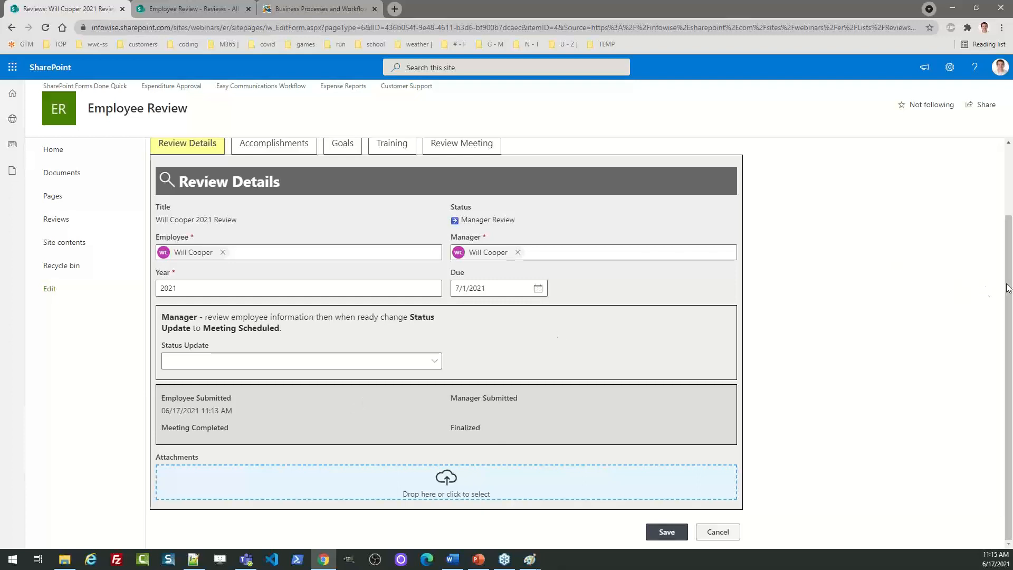
scroll(525, 411, "up", 1)
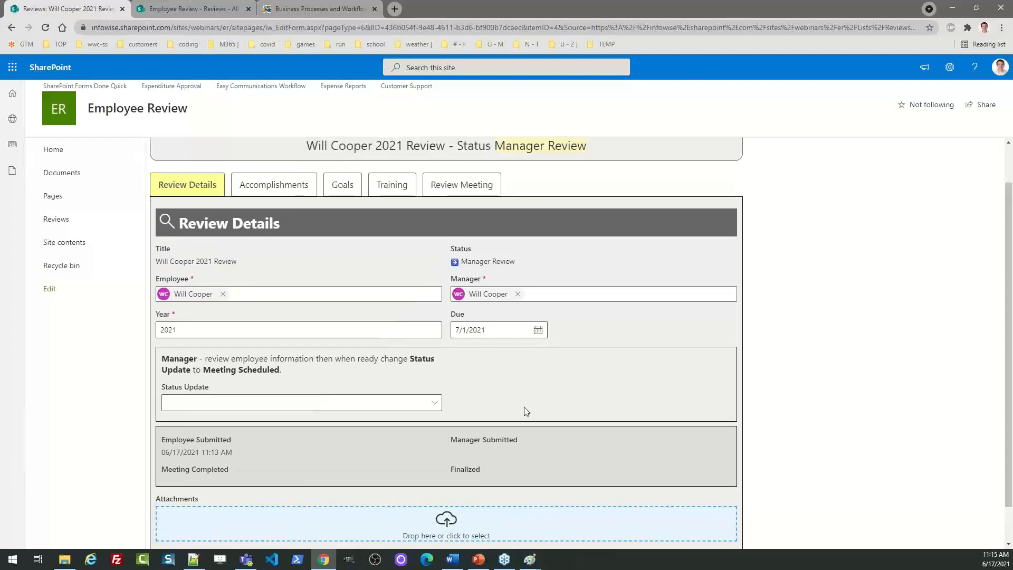
Set Status Update to Meeting Scheduled and save, which flags Review Meeting as incomplete
left_click(435, 407)
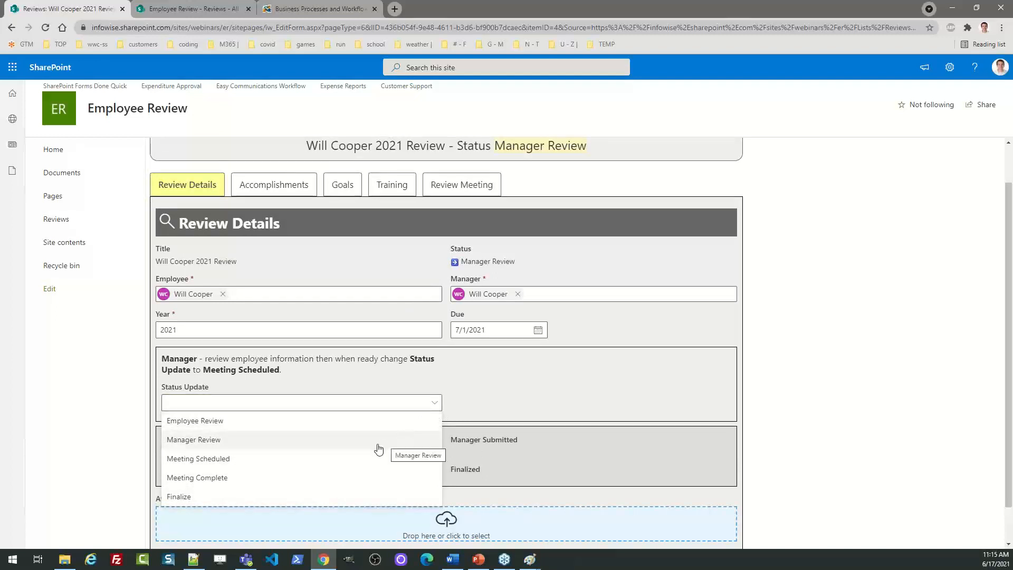
left_click(240, 458)
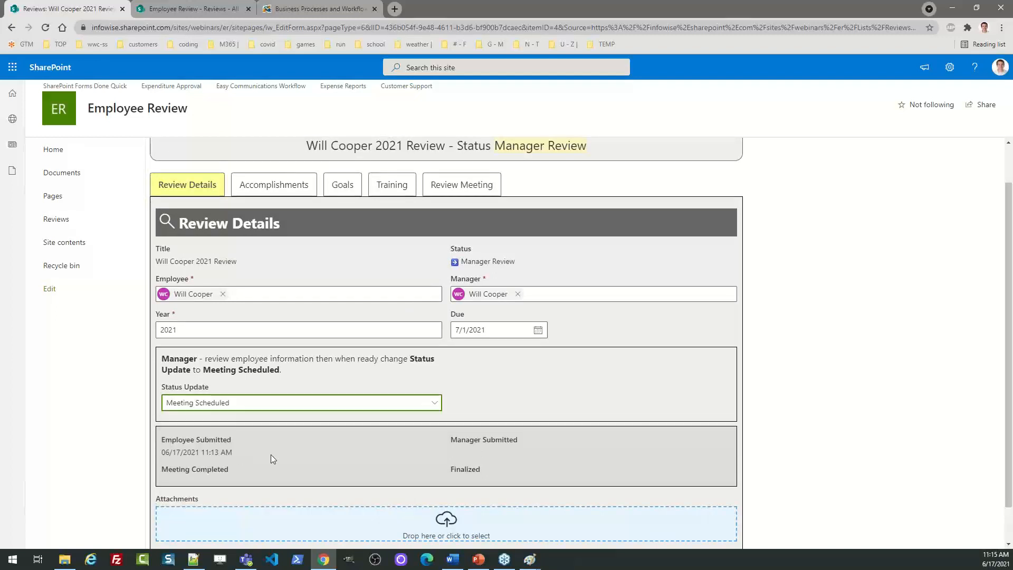
scroll(528, 501, "down", 1)
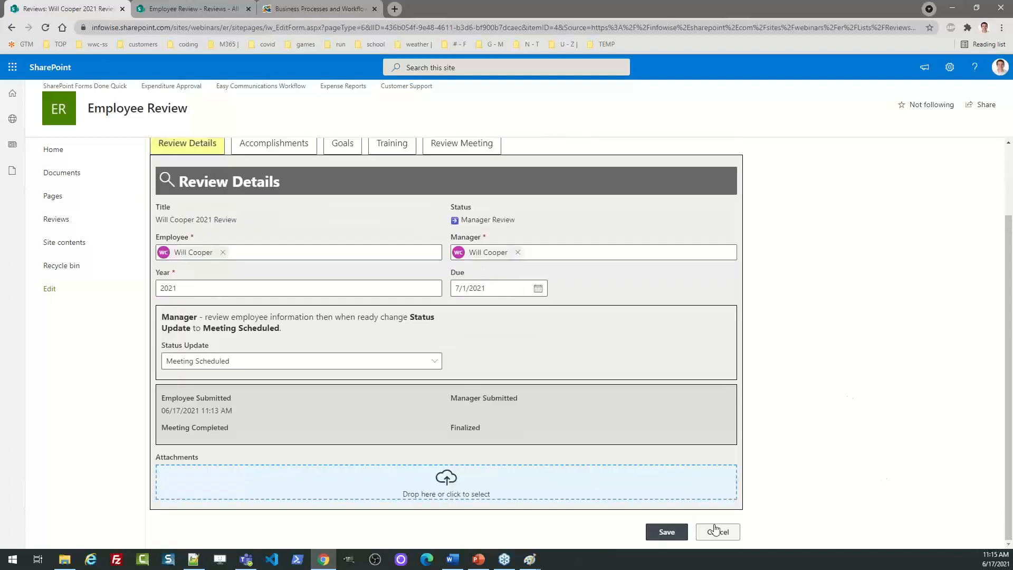
left_click(666, 533)
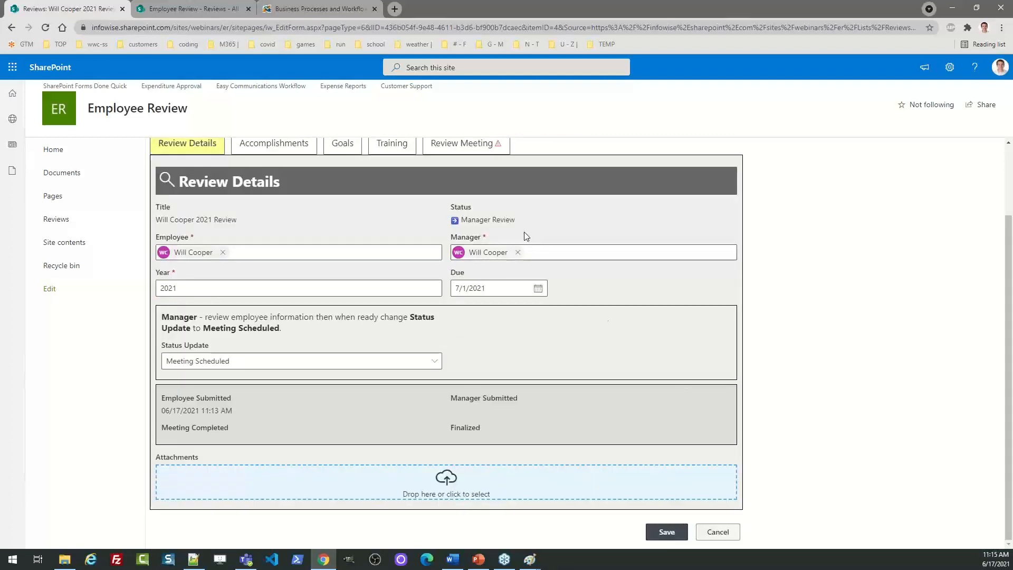
Set the review meeting date to July 1, 2021 and time to 10:00 AM, then save
left_click(460, 145)
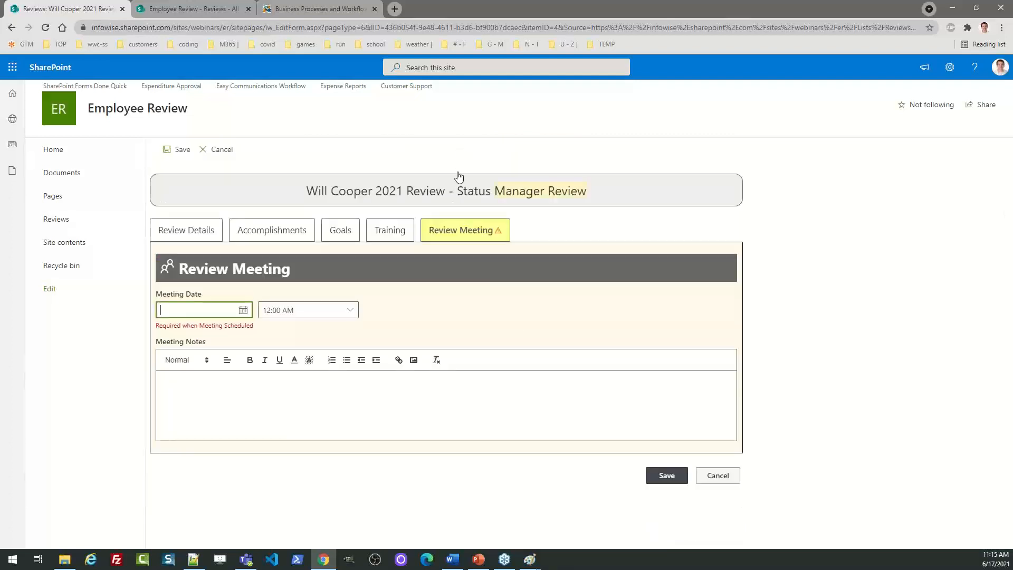
left_click(243, 310)
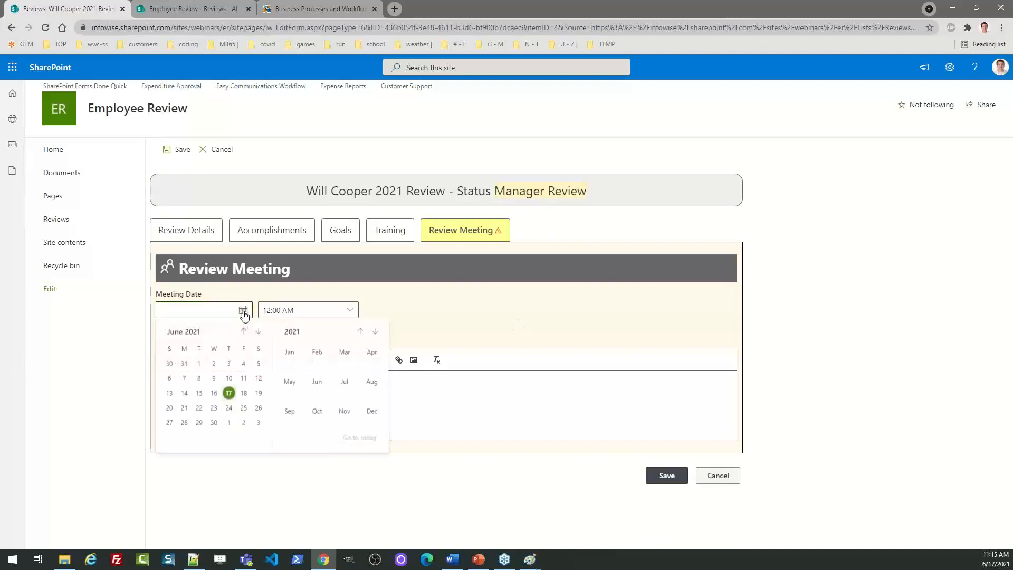
left_click(229, 423)
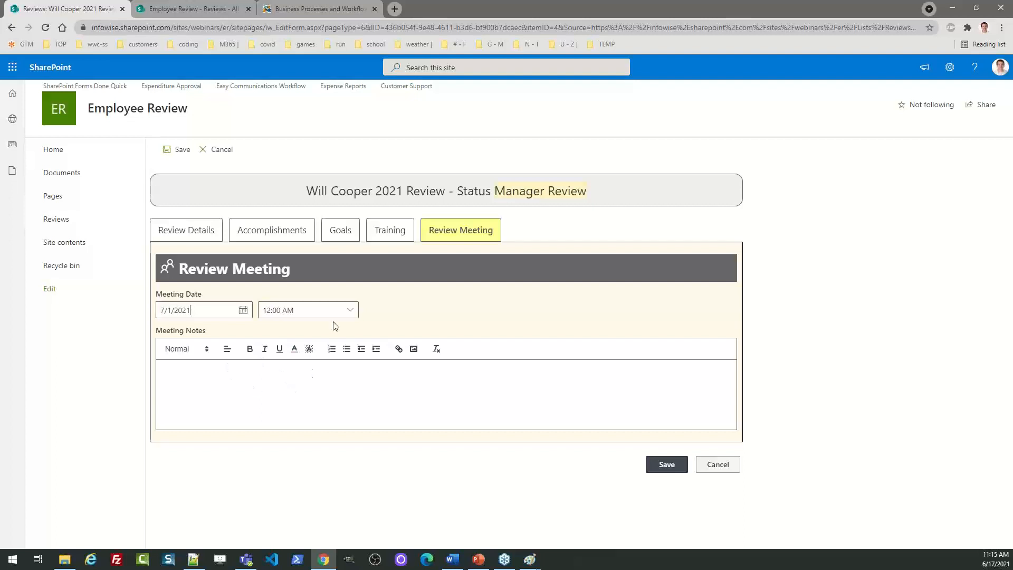
left_click(350, 311)
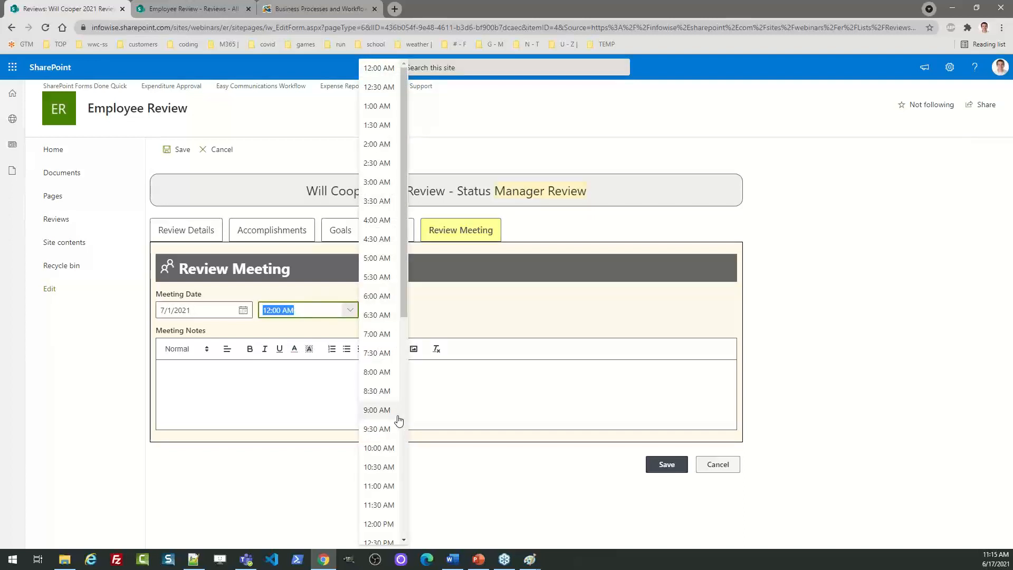
left_click(385, 449)
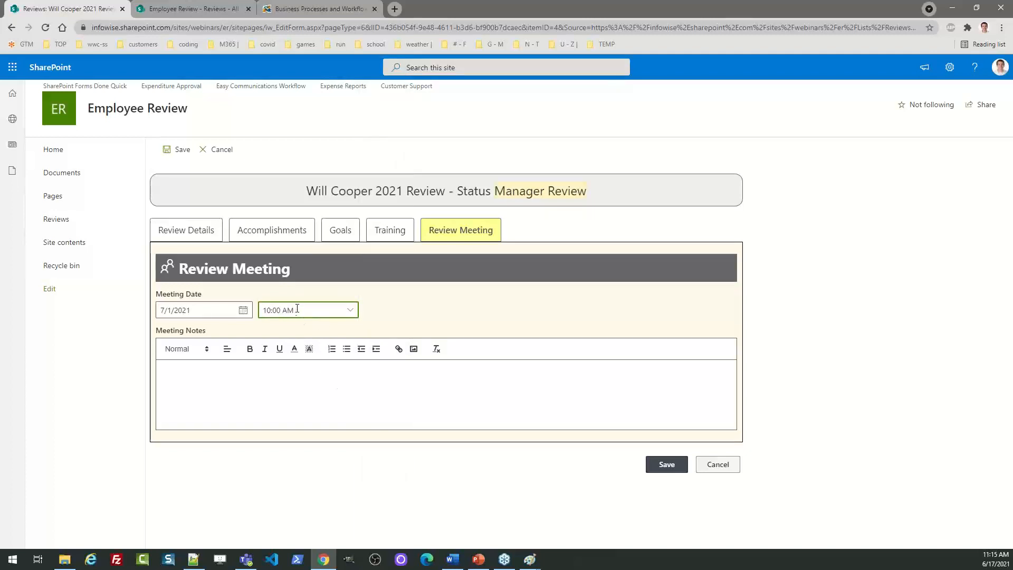
left_click(209, 233)
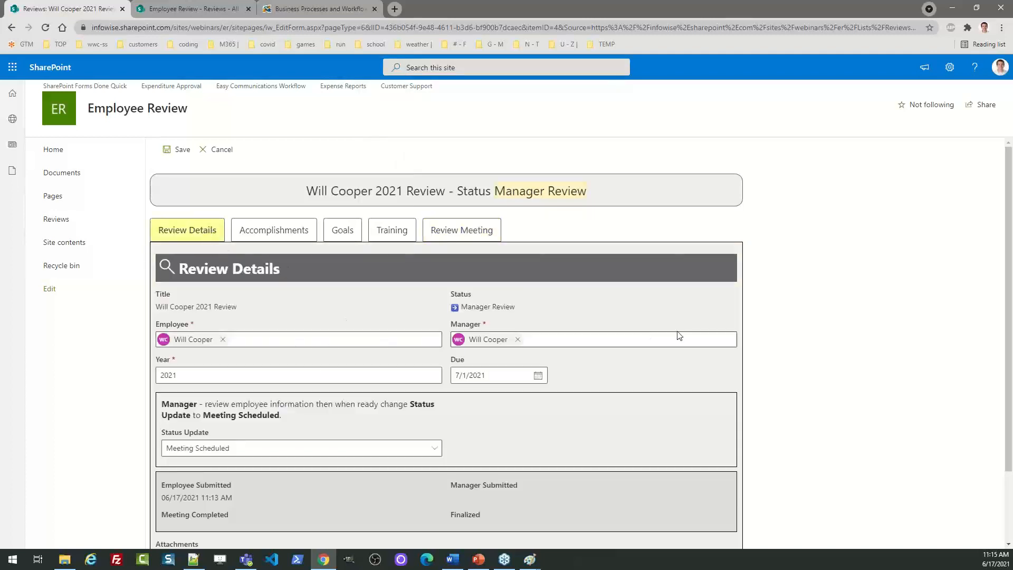
scroll(1008, 299, "down", 3)
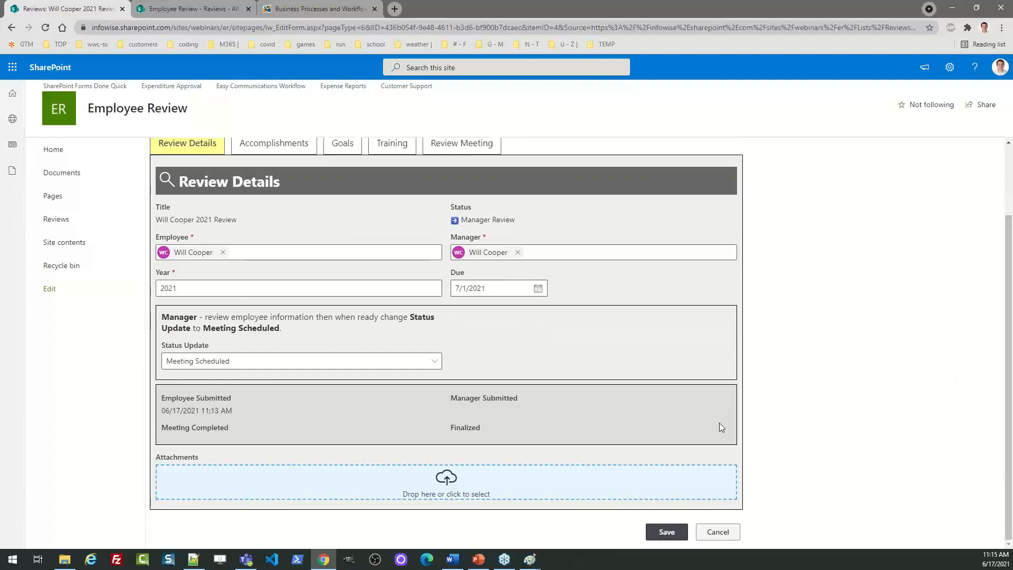
left_click(666, 532)
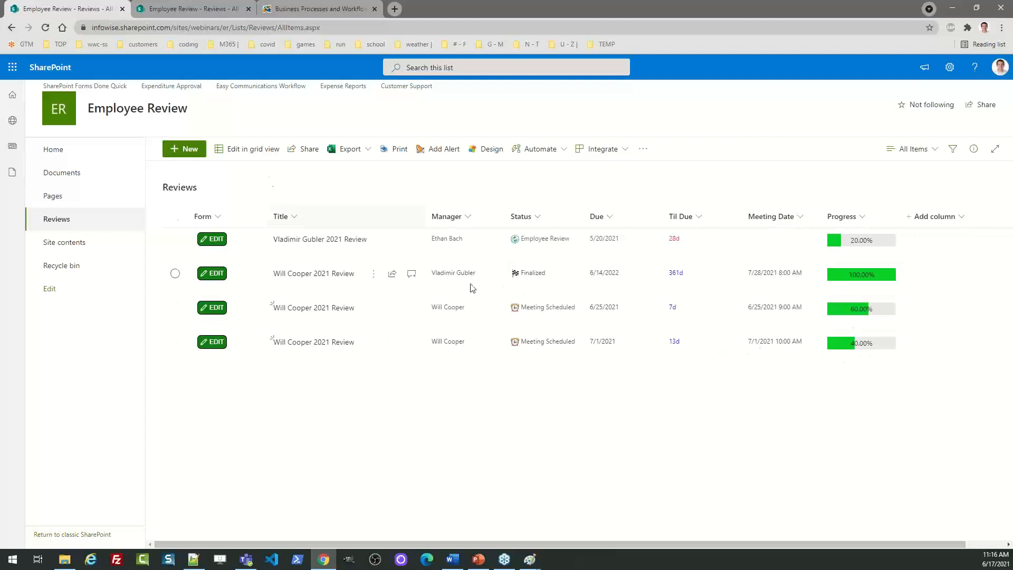
Reload the Reviews list so the review due 7/1/2021 shows 60% progress
left_click(46, 29)
Open the review due 7/1/2021 and paste meeting notes into its Review Meeting notes box
left_click(216, 342)
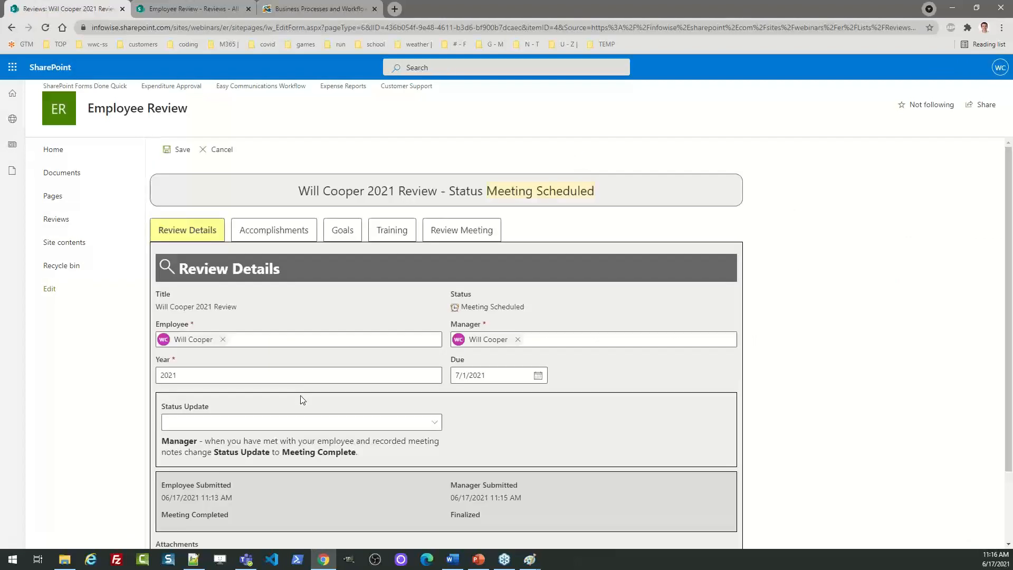
left_click(466, 236)
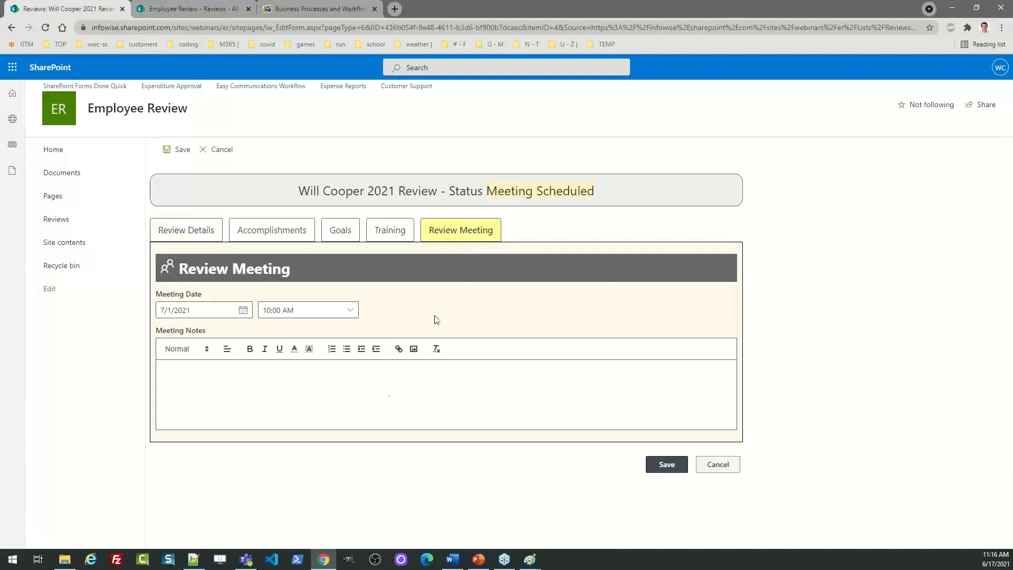
left_click(321, 377)
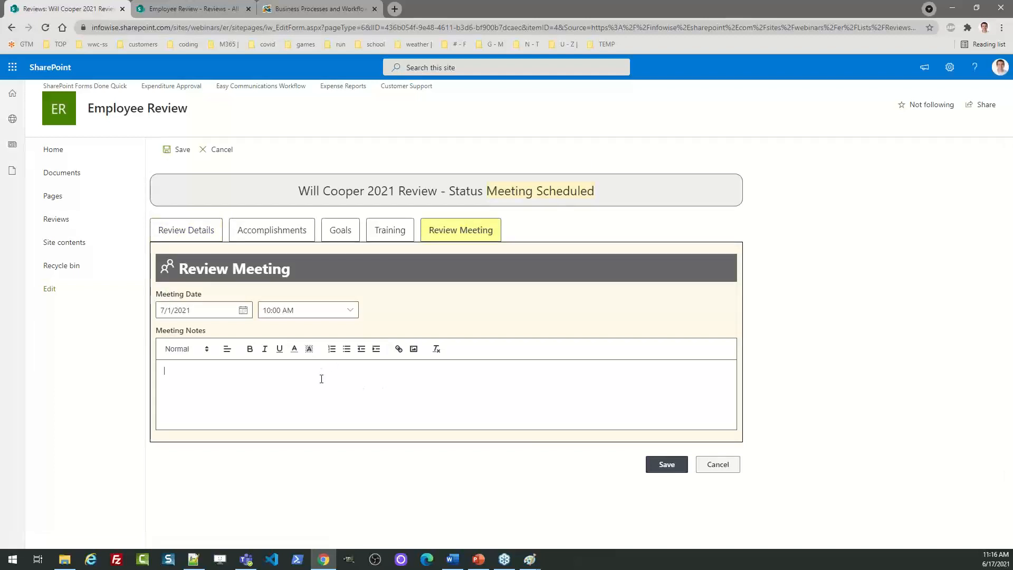
type("Video provides a powerful way to help you prove your point. When you click Online Video, you can paste in the embed code for the video you want to add. You can also type a keyword to search online for the video that best fits your document. To make your document look professionally produced, Word provides header, footer, cover page, and text box designs that complement each other. For example, you can add a matching cover page, header, and sidebar. Click Insert and then choose the elements you want from the different galleries. Themes and styles also help keep your document coordinated. When you click Design and choose a new Theme, the pictures, charts, and SmartArt graphics change to match your new theme. When you apply styles, your headings change to match the new theme. Save time in Word with new buttons that show up where you need them. To change the way a picture fits in your document, click it and a button for layout options appears next to it. When you work on a table, click where you want to add a row or a column, and then click the plus sign.")
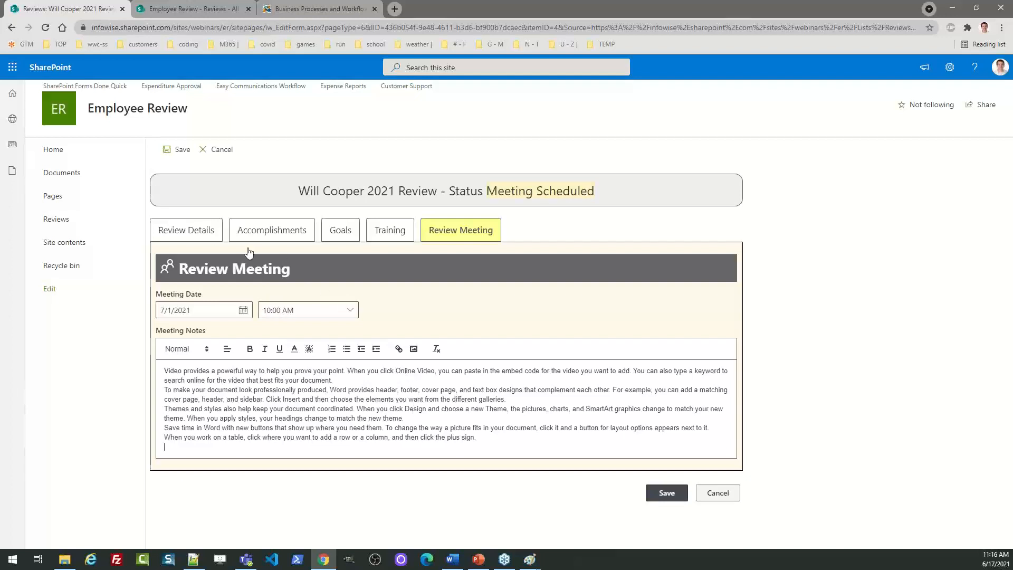
Set the review's Status Update to Meeting Complete and save it
left_click(208, 231)
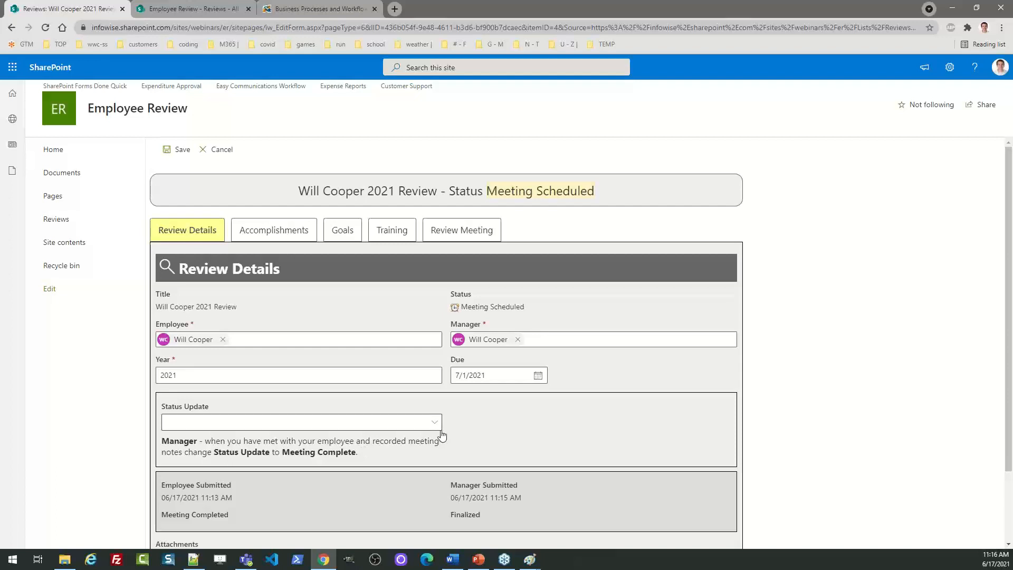
left_click_drag(539, 498, 443, 500)
left_click(539, 492)
left_click(435, 424)
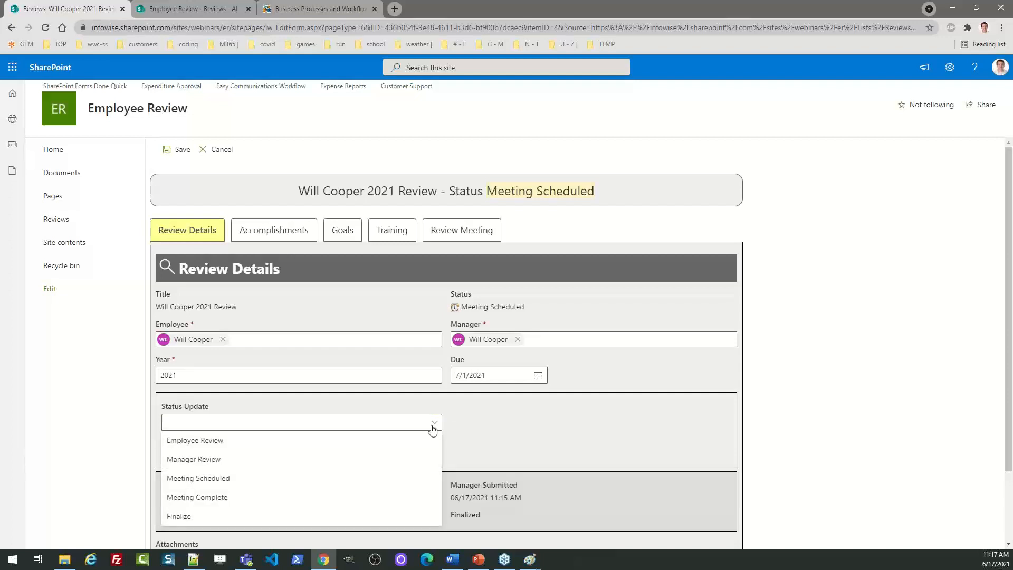
left_click(253, 499)
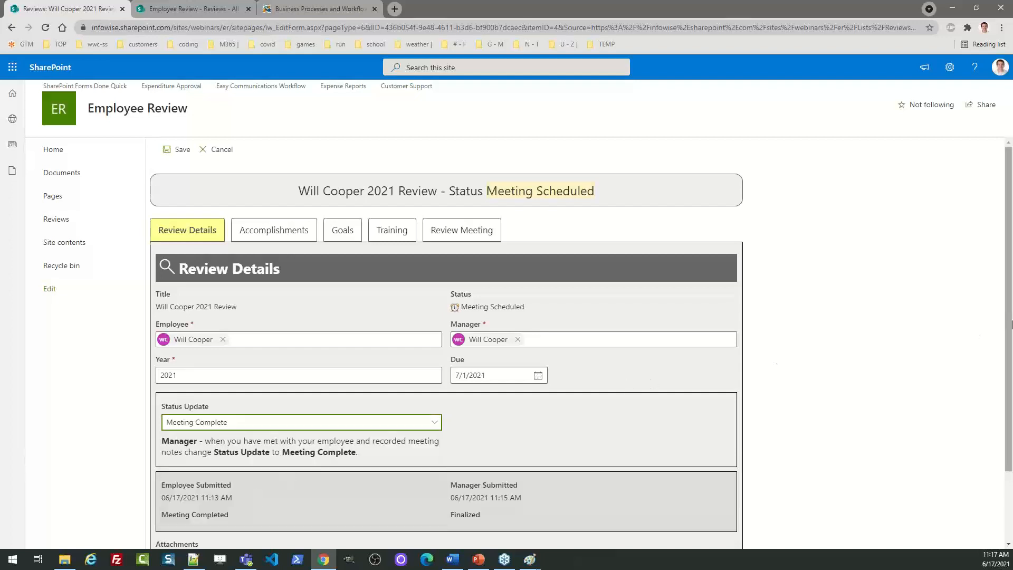
scroll(1008, 385, "down", 2)
left_click(663, 533)
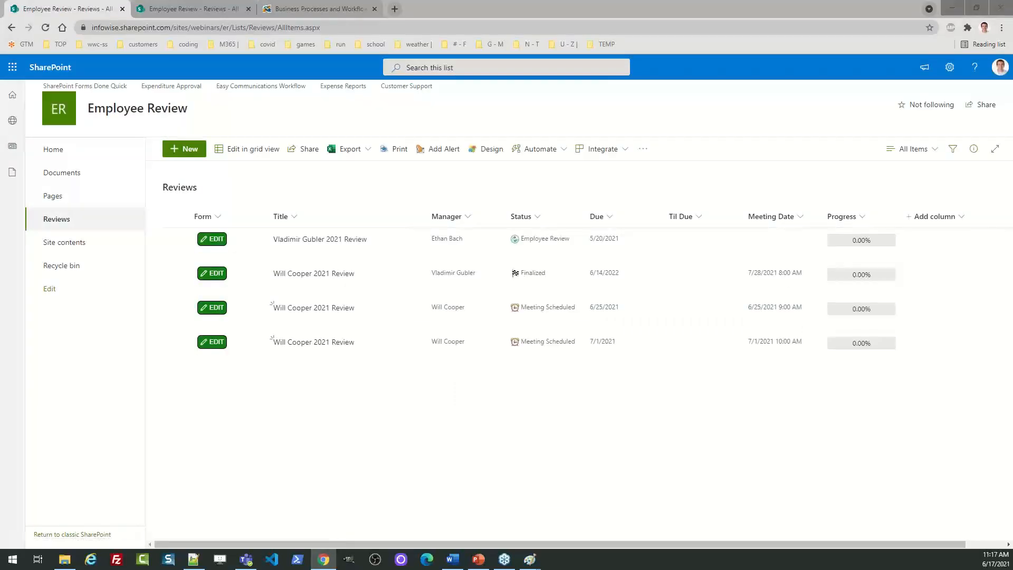
key("alt+Tab")
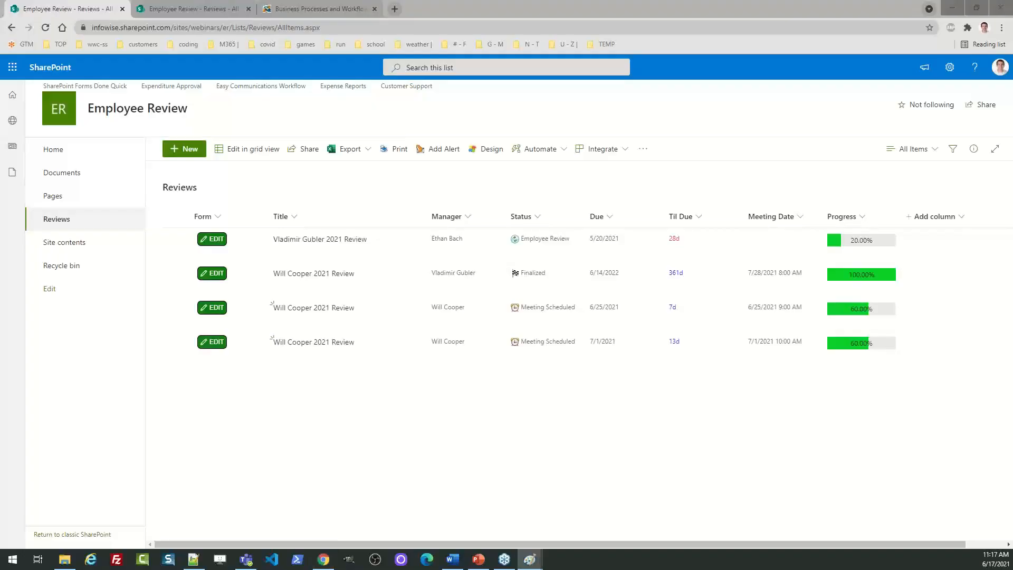
Drag the EMAIL-2.png Paint window into view, enlarge it to read the email, then set it aside
mouse_move(0, 84)
left_mouse_down()
mouse_move(0, 96)
mouse_move(205, 150)
mouse_move(471, 134)
left_mouse_up()
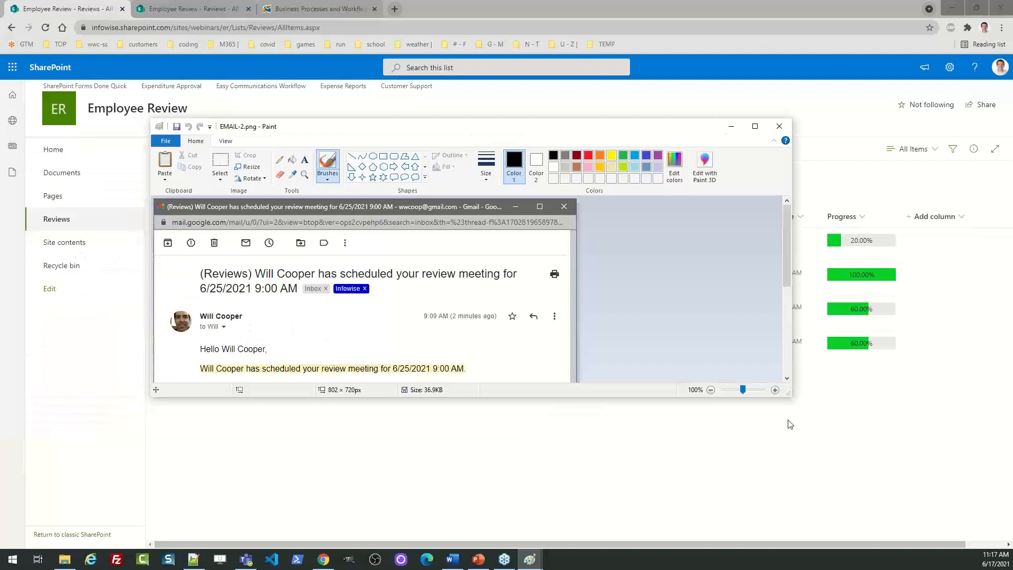
left_click_drag(789, 394, 804, 479)
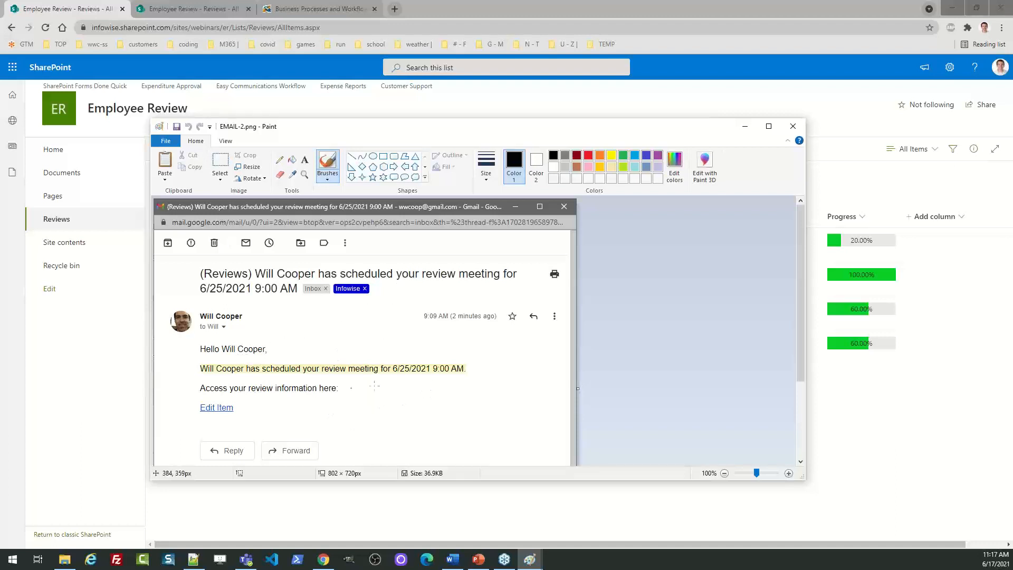
left_click(744, 128)
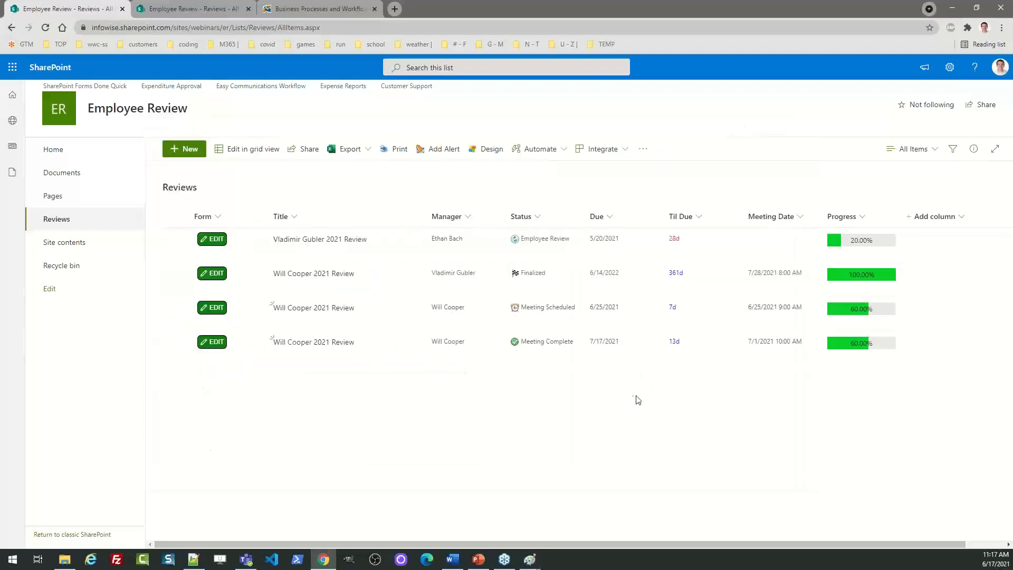
Reload the Reviews list and open the newest review on the last row for editing
left_click(46, 28)
left_click(217, 342)
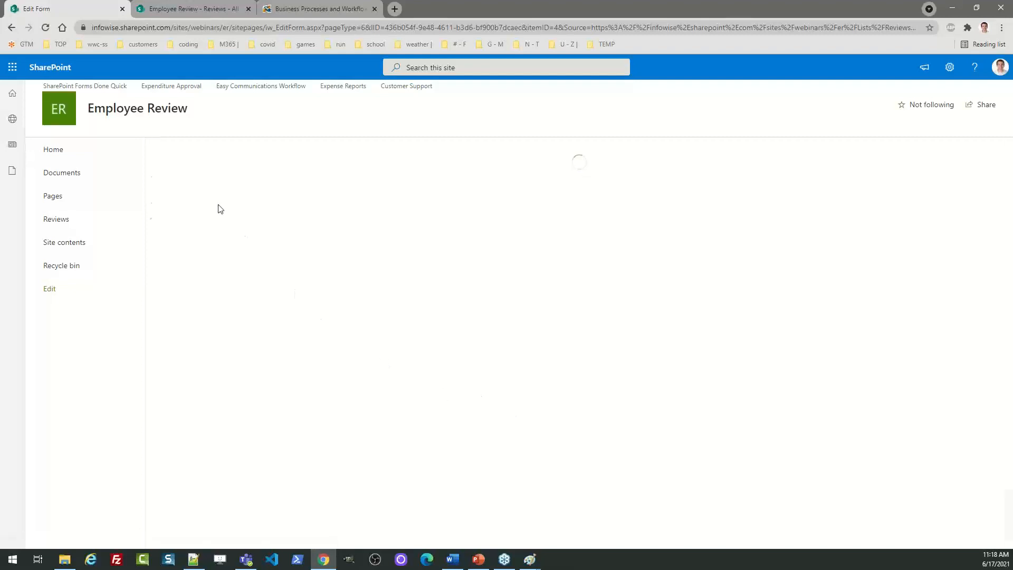
Change the newest review's Status Update to Finalize and save it
scroll(511, 449, "down", 2)
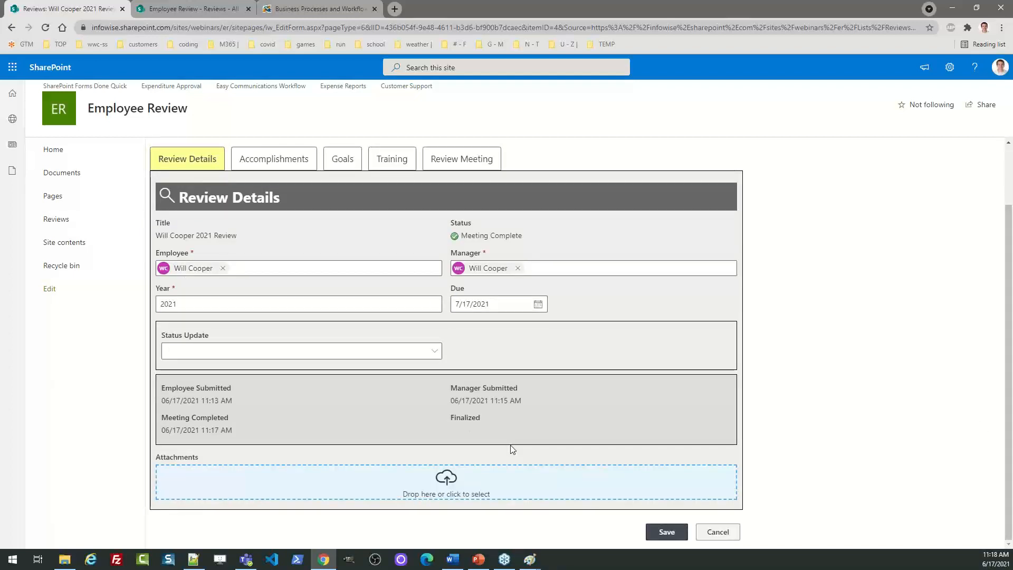
left_click(429, 355)
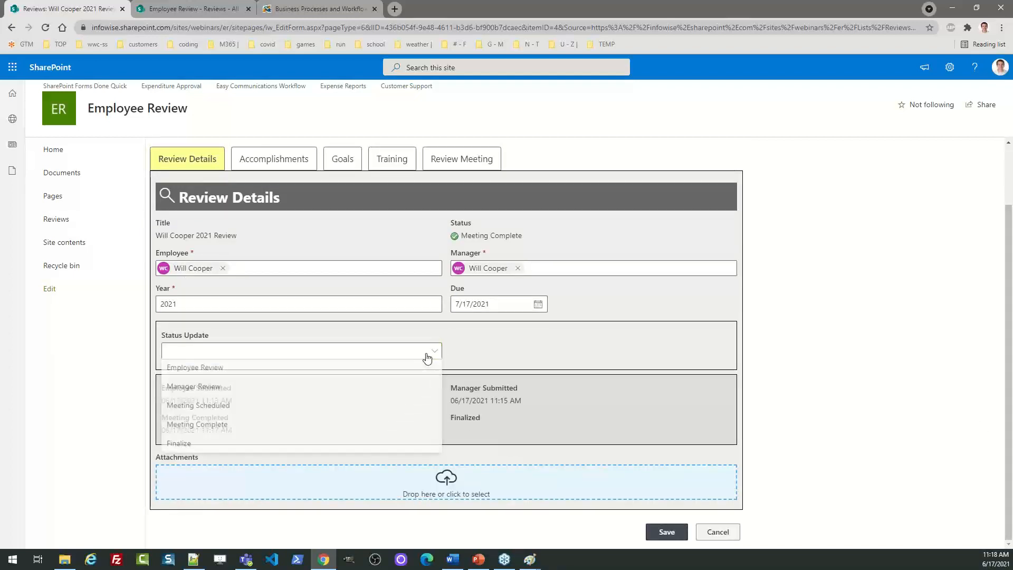
left_click(317, 444)
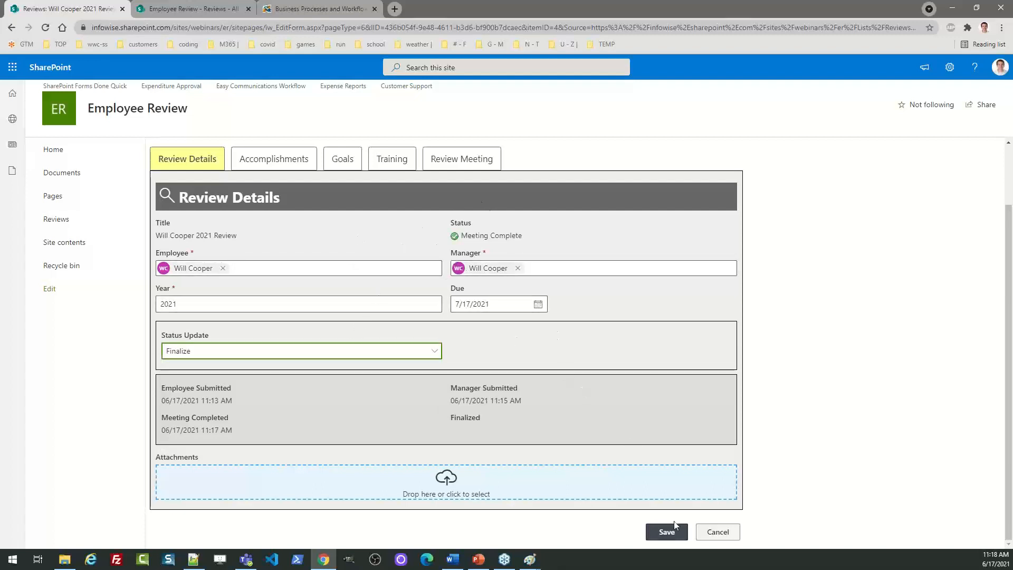
left_click(661, 532)
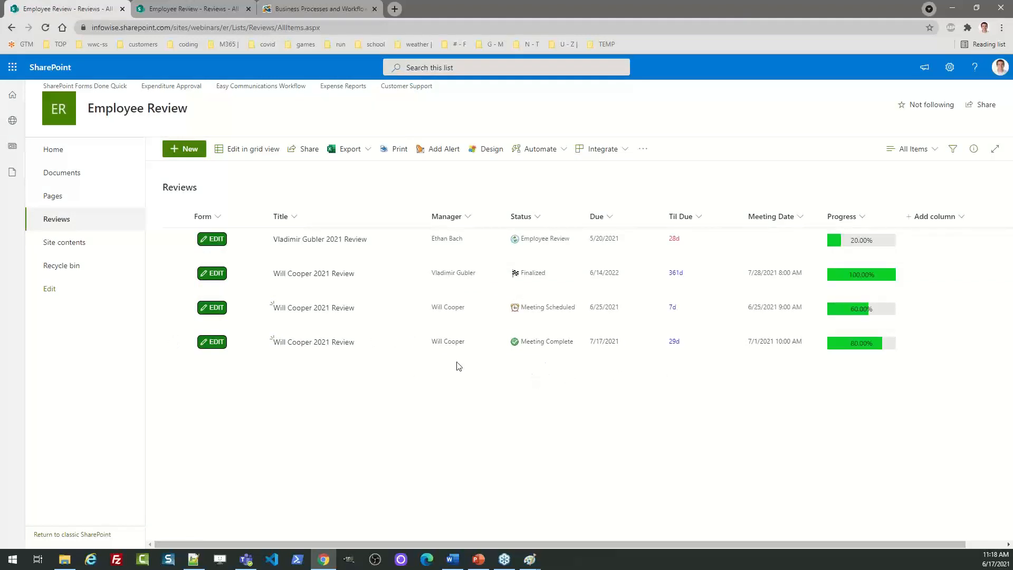
View the second review's print summary, close the preview, and reload the Reviews list
left_click(175, 274)
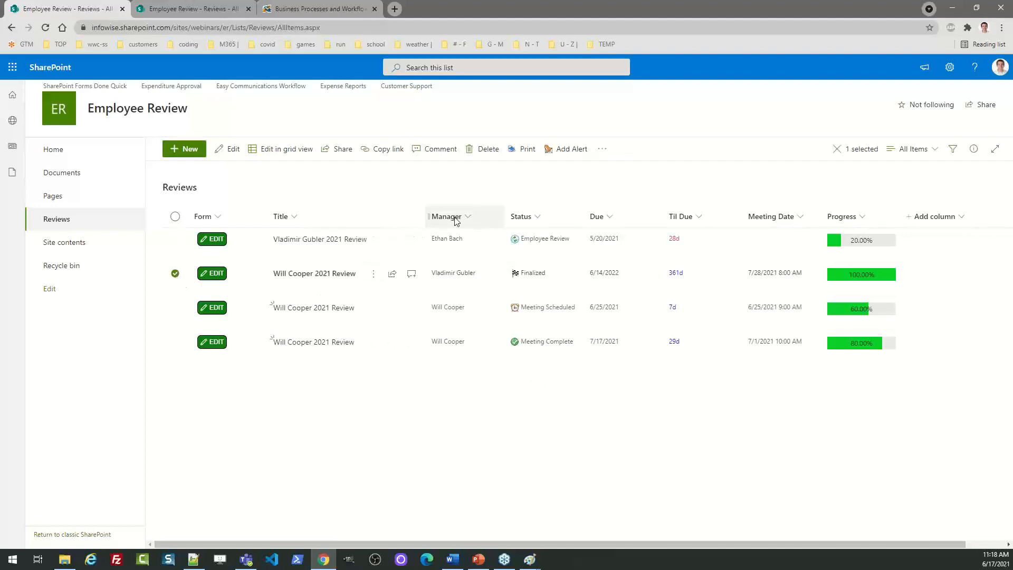
left_click(522, 157)
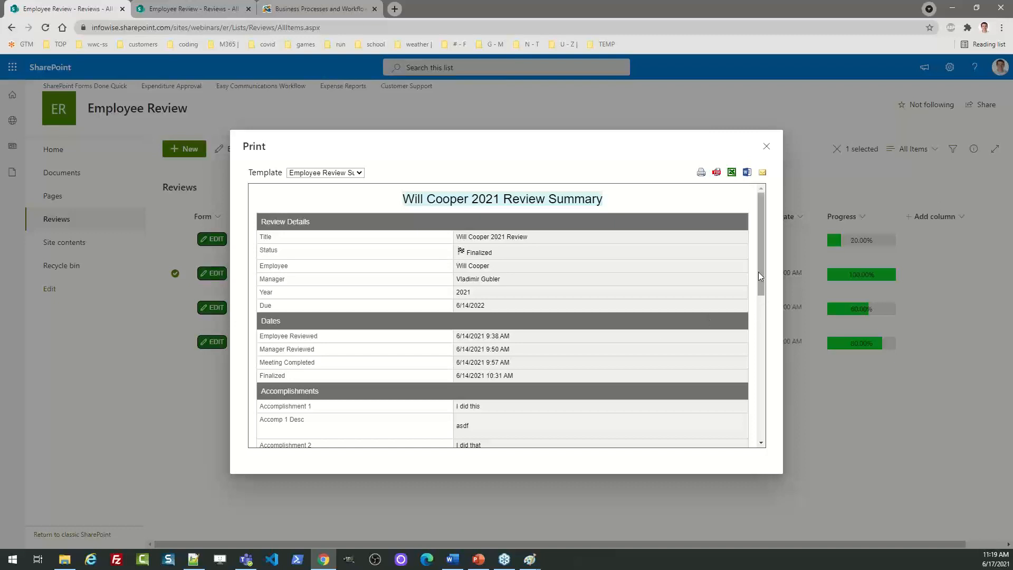
left_click_drag(759, 271, 765, 200)
left_click(766, 147)
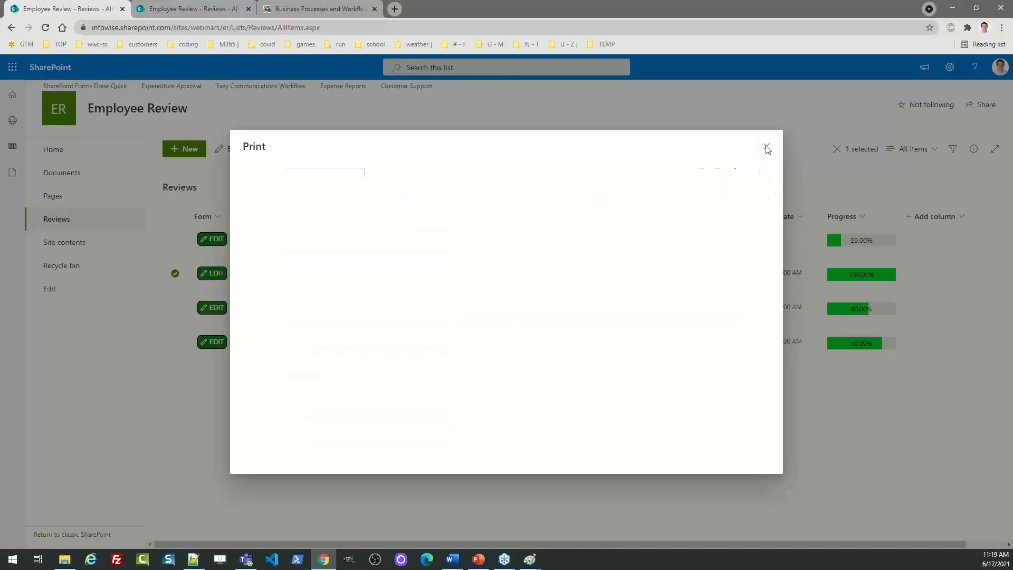
left_click(45, 27)
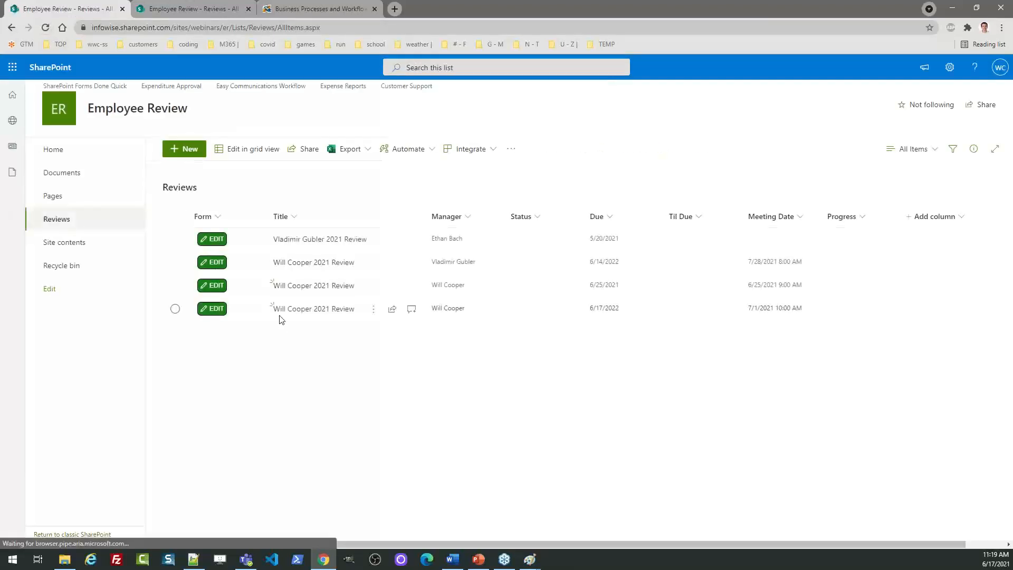
Export the last review's print summary to Reviews.pdf, then close Acrobat and the print preview
left_click(175, 342)
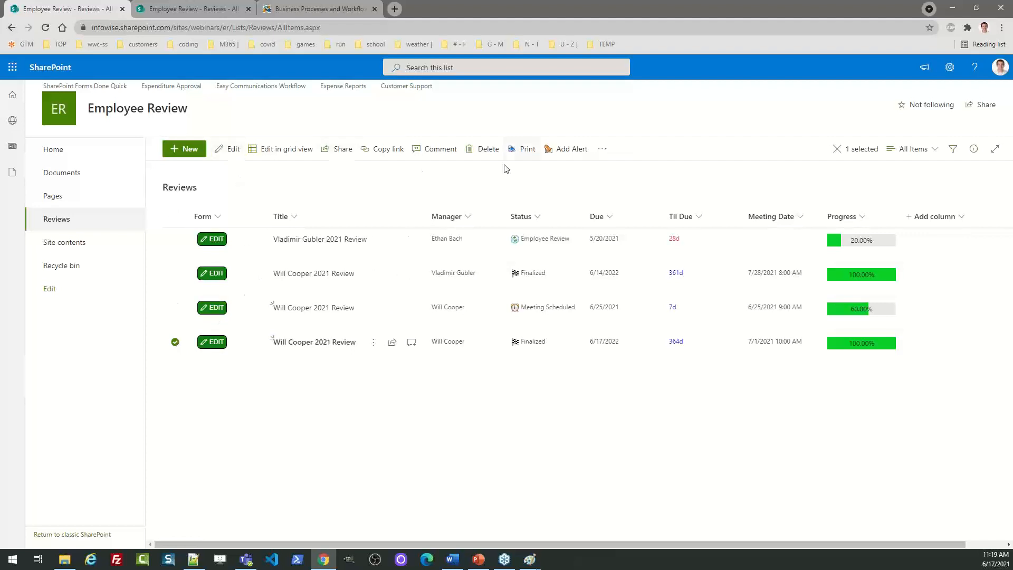
left_click(524, 152)
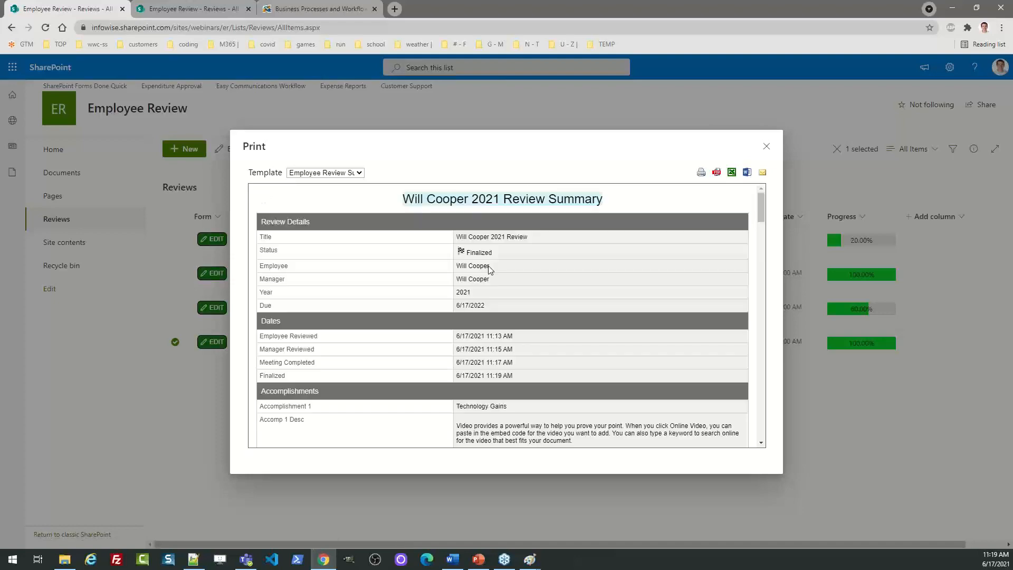
mouse_move(760, 210)
left_mouse_down()
mouse_move(761, 351)
mouse_move(760, 202)
left_mouse_up()
left_click(716, 174)
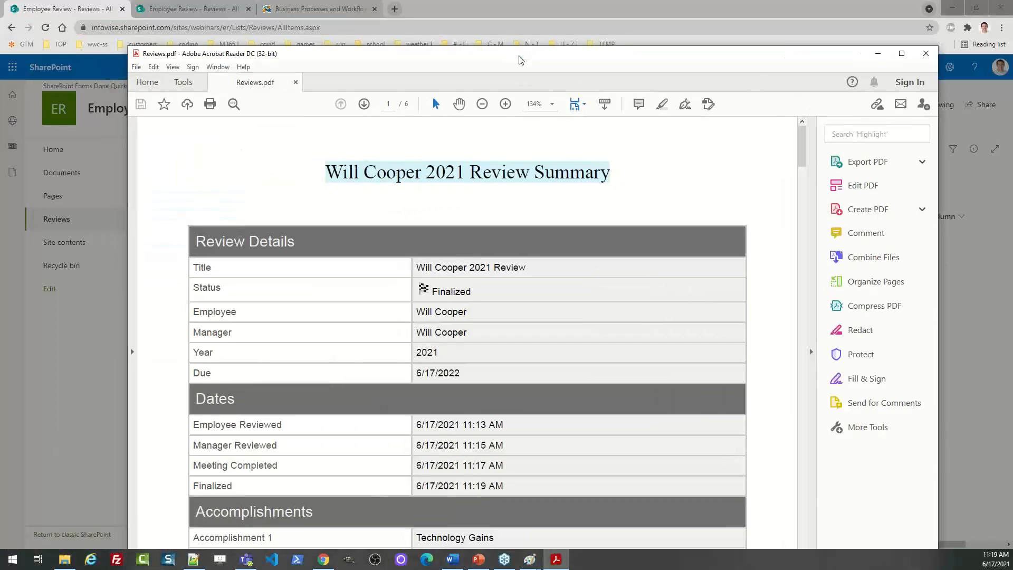
left_click_drag(520, 59, 0, 106)
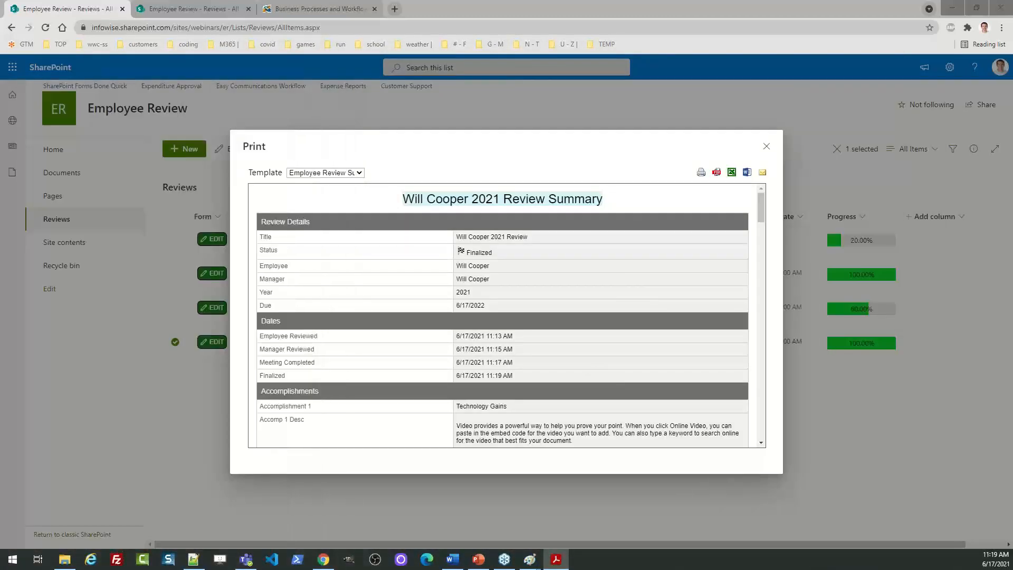
key("alt+F4")
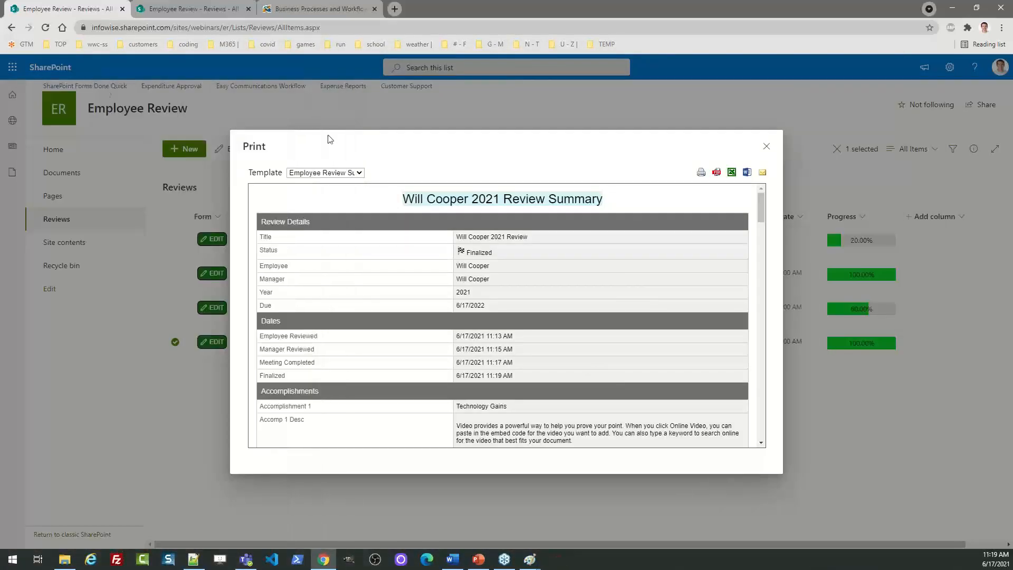
left_click(766, 146)
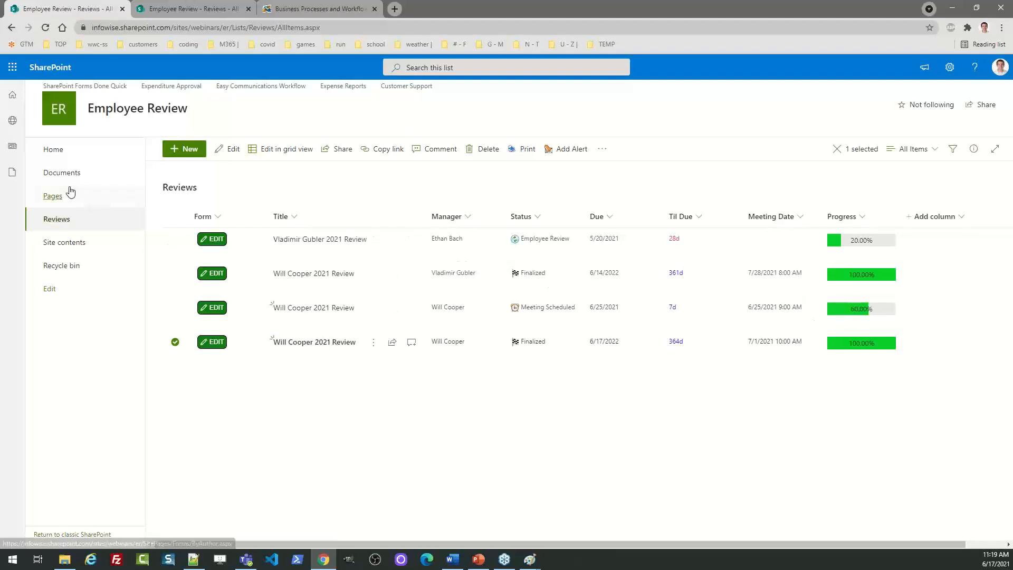
Go to the Employee Review Home page via Home in the left navigation
left_click(51, 150)
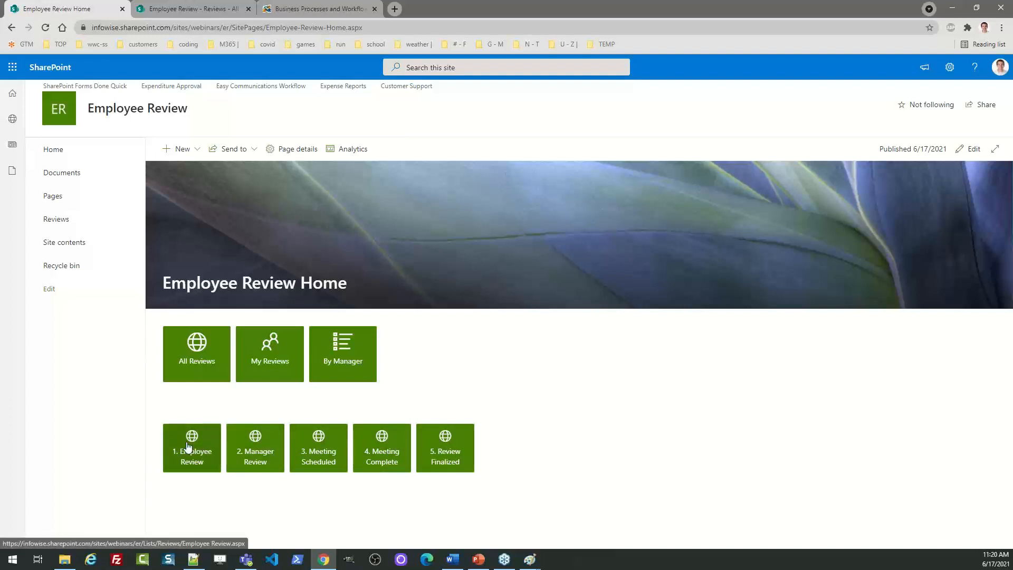
Show the 5. Review Finalized reviews, then open the Reviews form in Infowise Form Designer
left_click(439, 451)
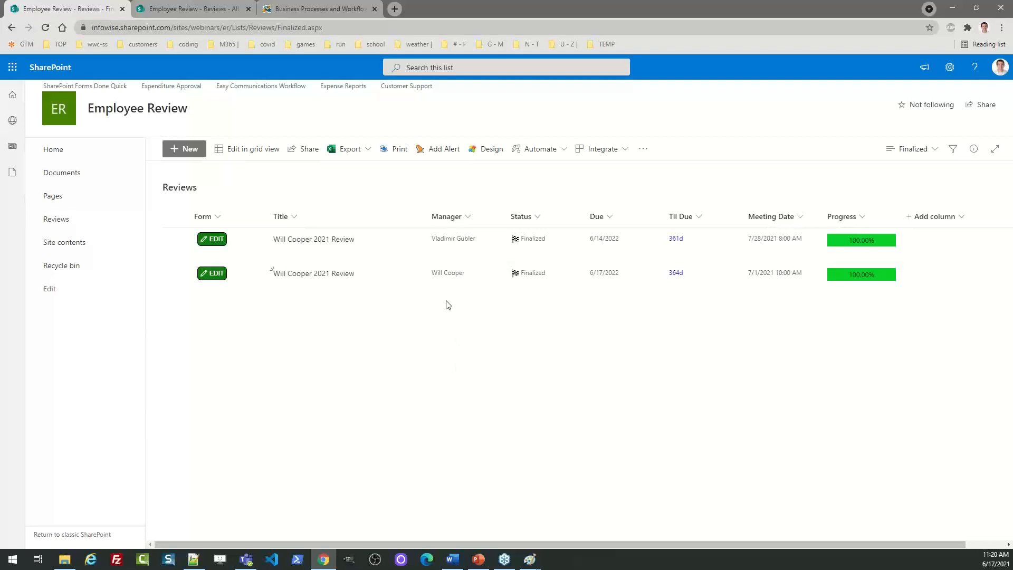
left_click(483, 153)
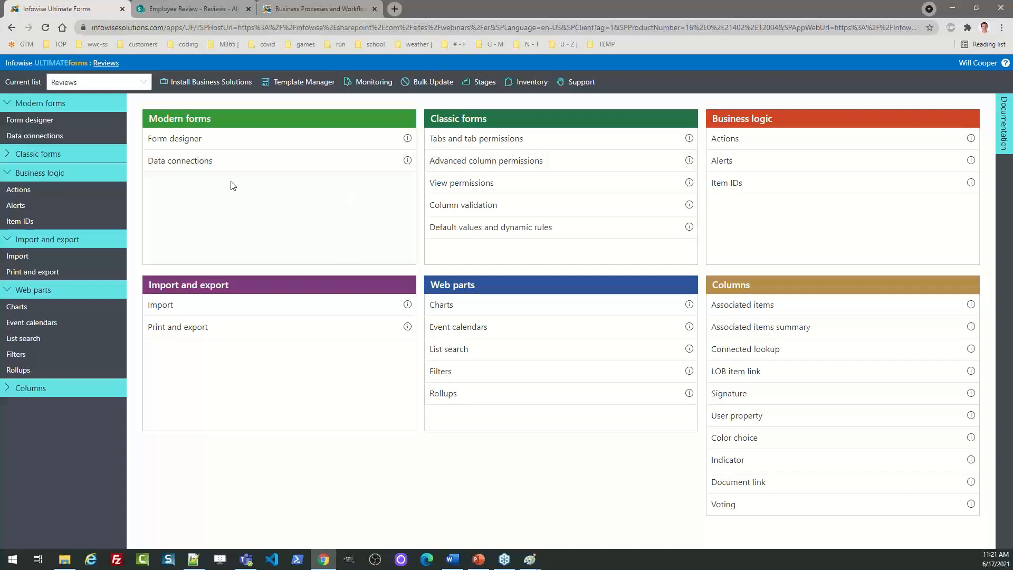
left_click(183, 144)
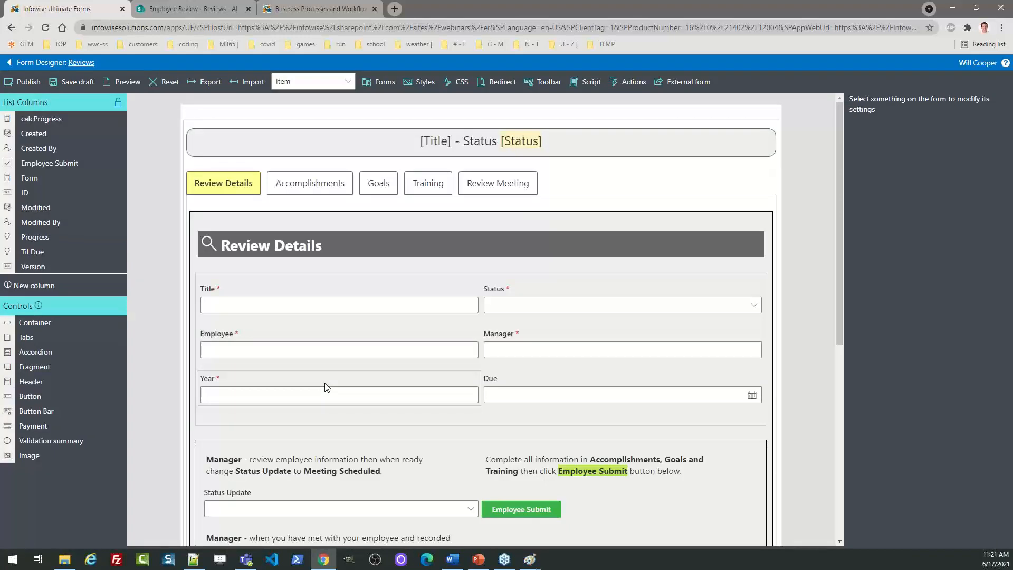
Add the Til Due progress bar above Title, move Status into Title's place, and adjust container columns
left_click(425, 286)
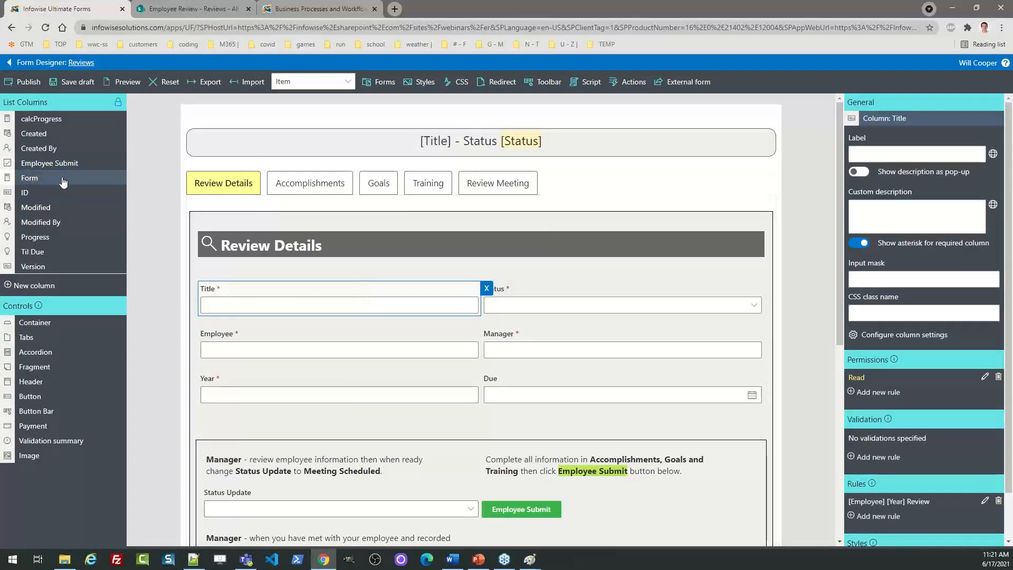
left_click_drag(62, 257, 277, 271)
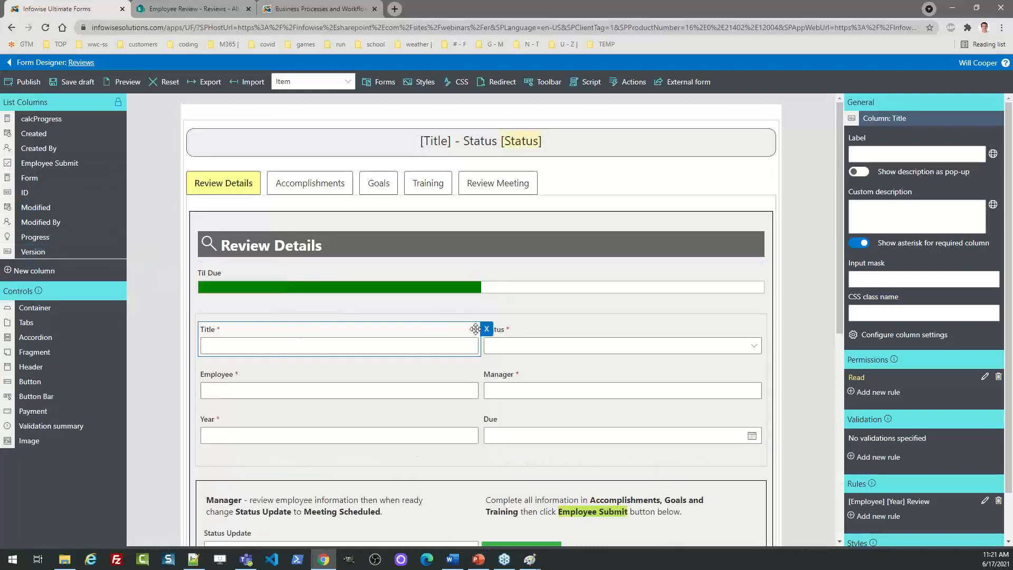
left_click(562, 329)
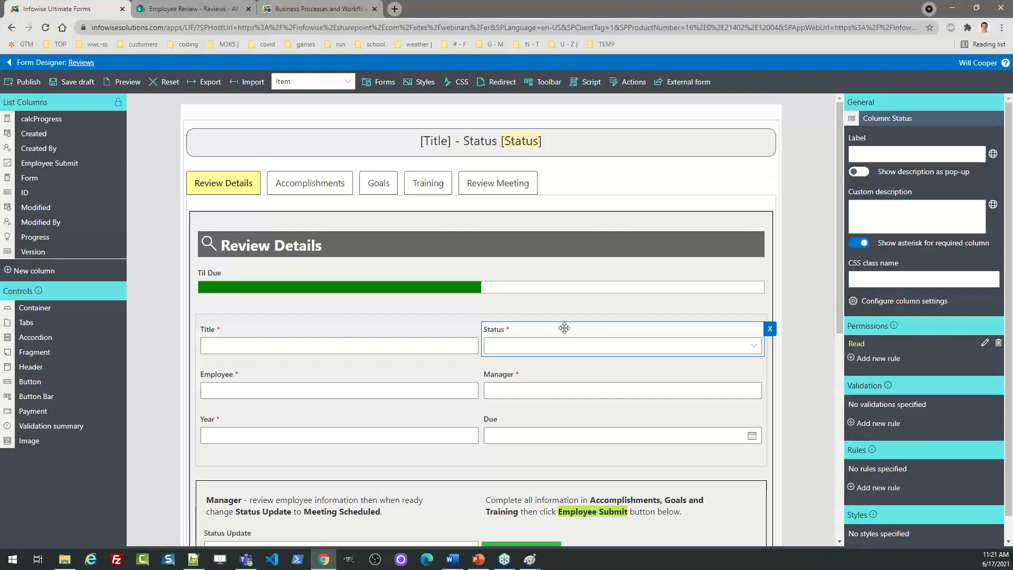
left_click_drag(562, 328, 393, 337)
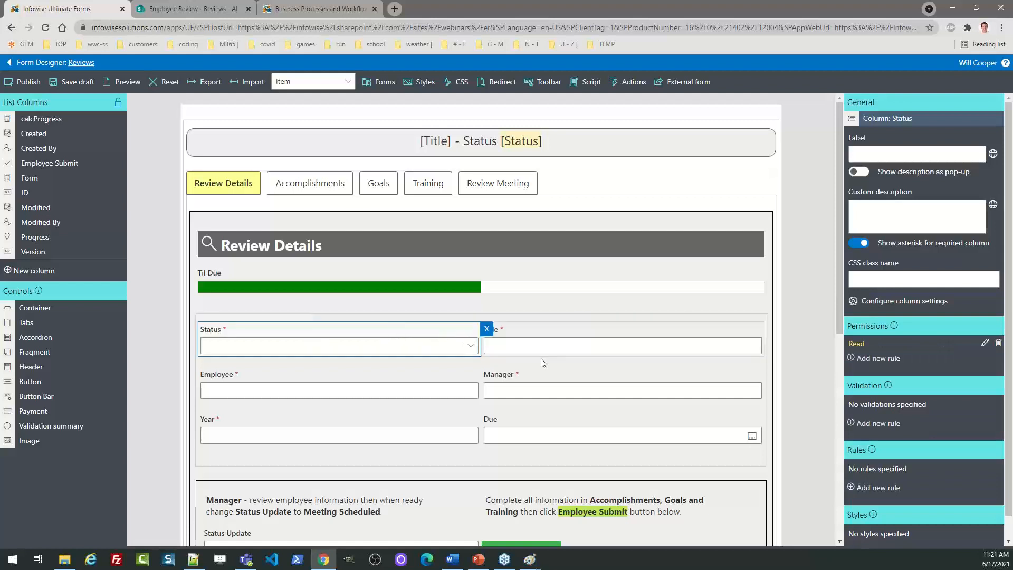
left_click(561, 457)
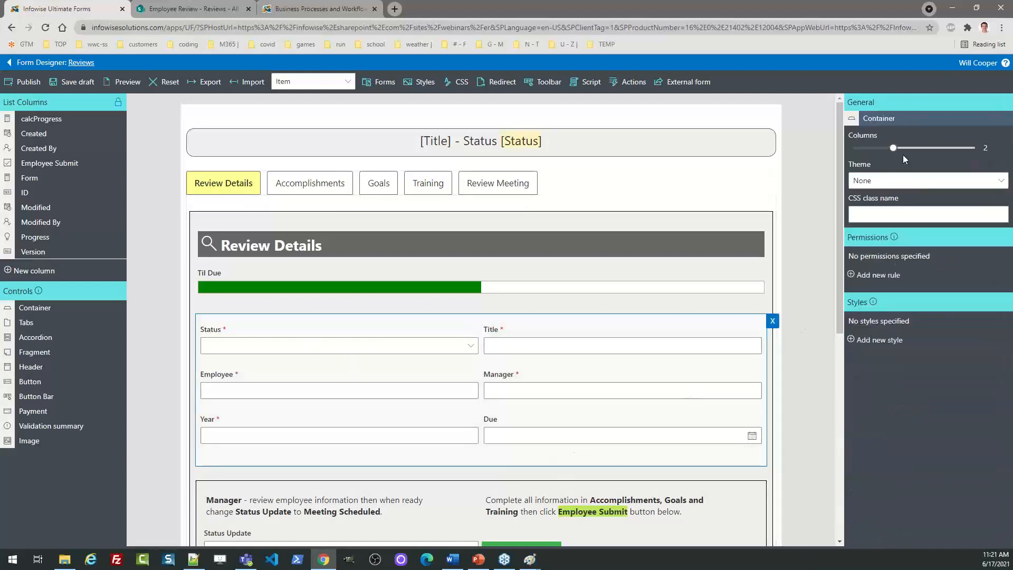
mouse_move(893, 148)
left_mouse_down()
mouse_move(958, 148)
mouse_move(897, 147)
left_mouse_up()
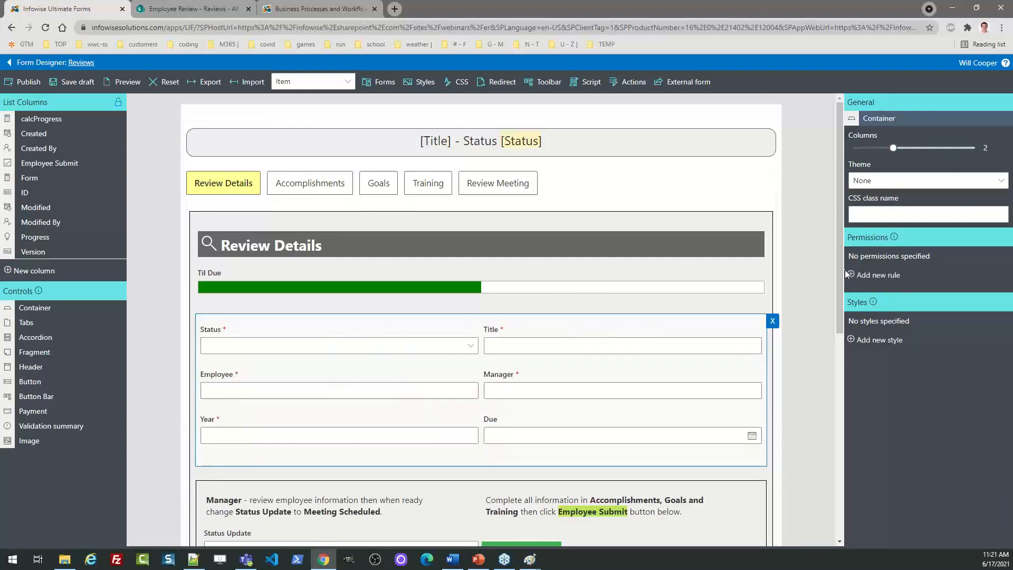
Set the Review Details header icon to the Settings gear
left_click(720, 245)
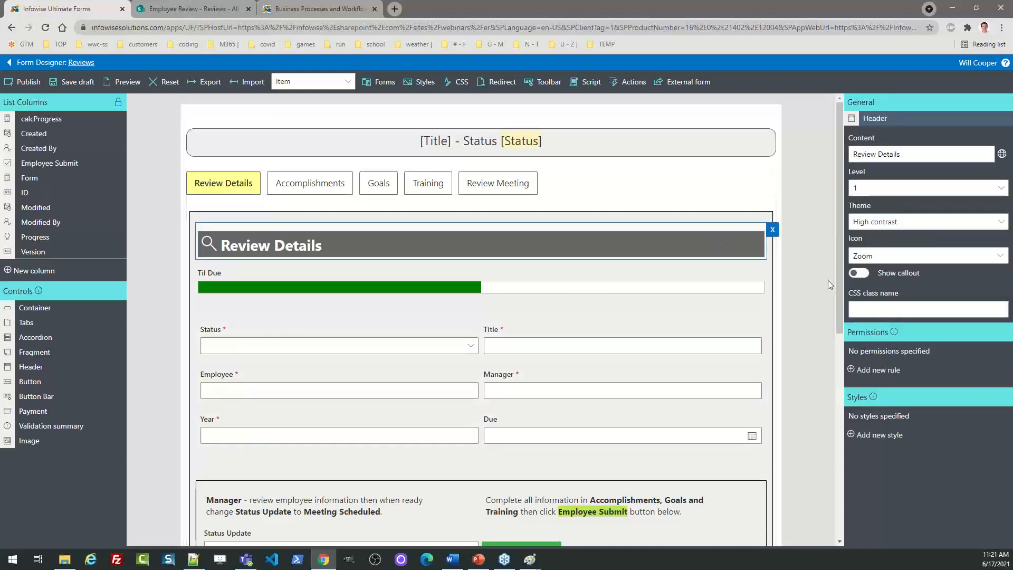
left_click(897, 255)
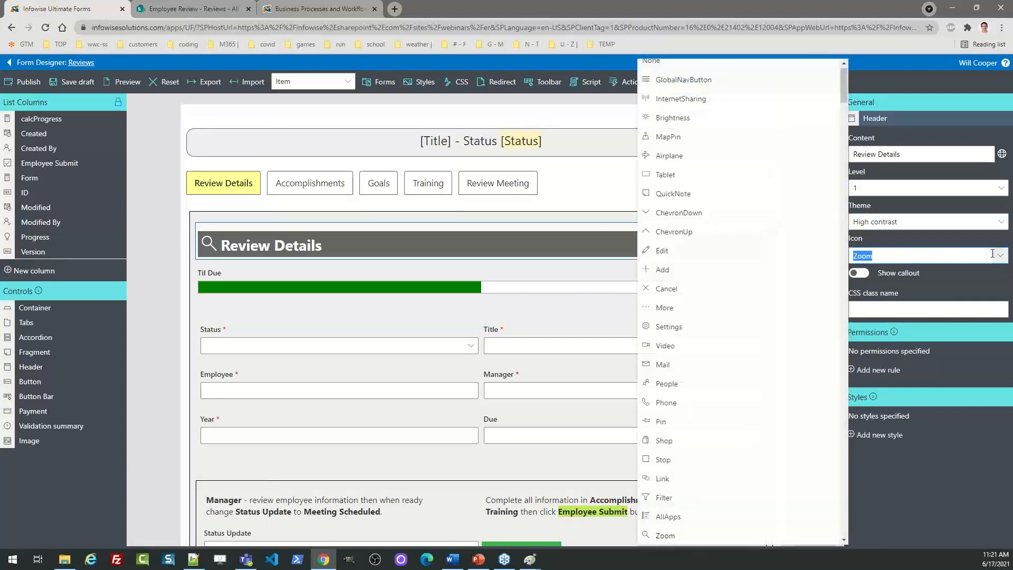
left_click(668, 327)
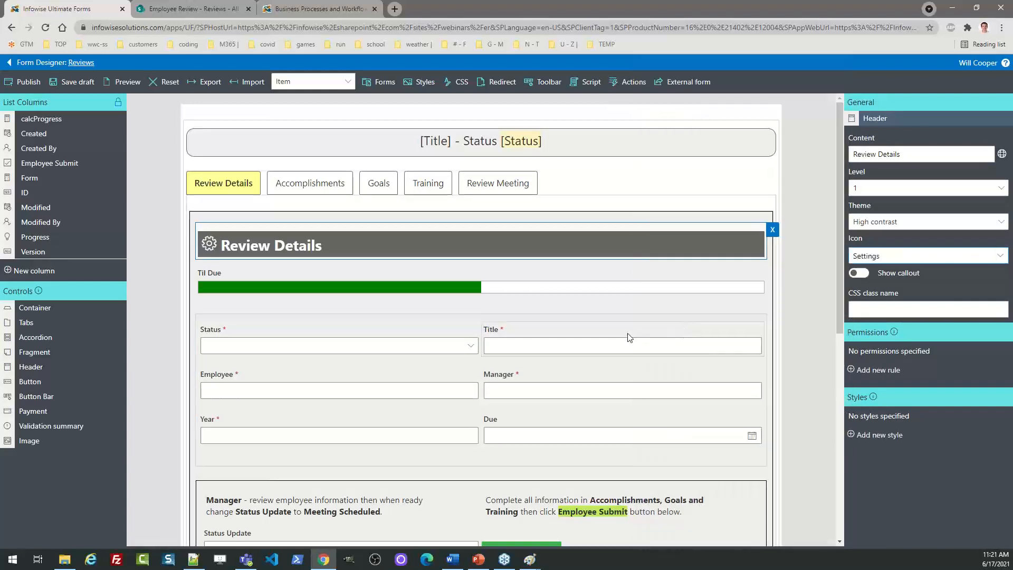
left_click_drag(840, 277, 837, 320)
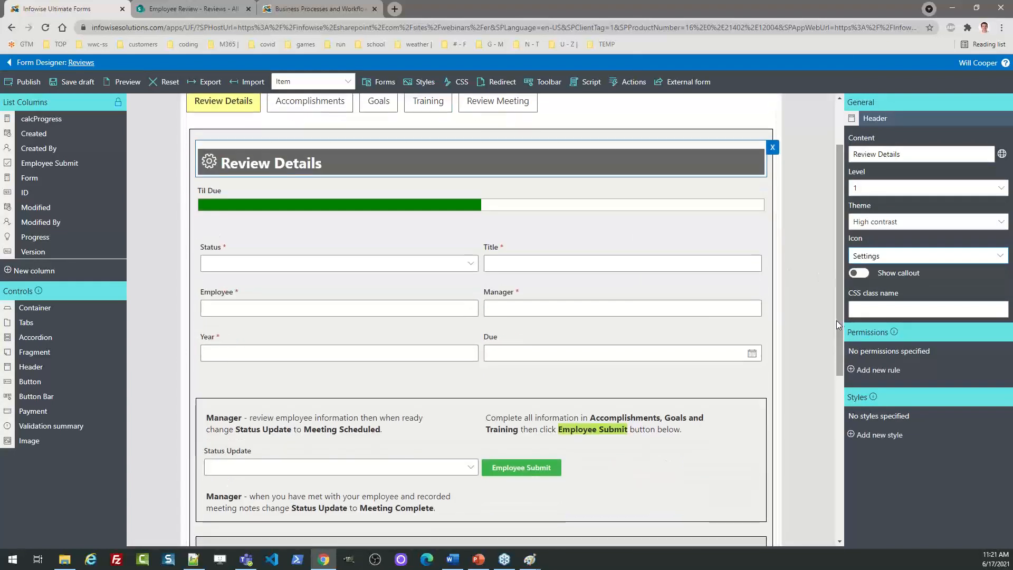
Give the Status-through-Due fields block a new style with a pale yellow background
left_click(765, 328)
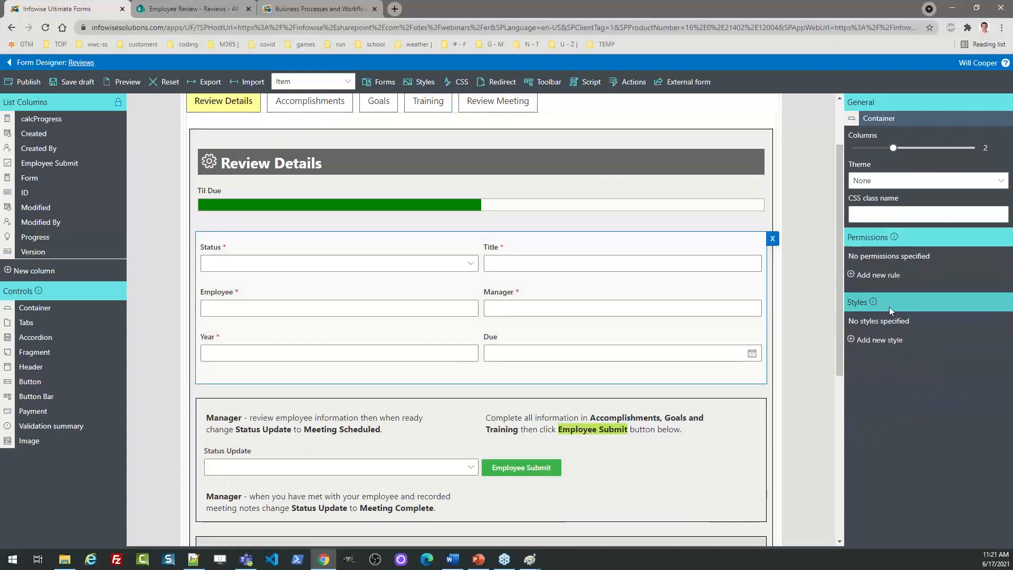
left_click(880, 342)
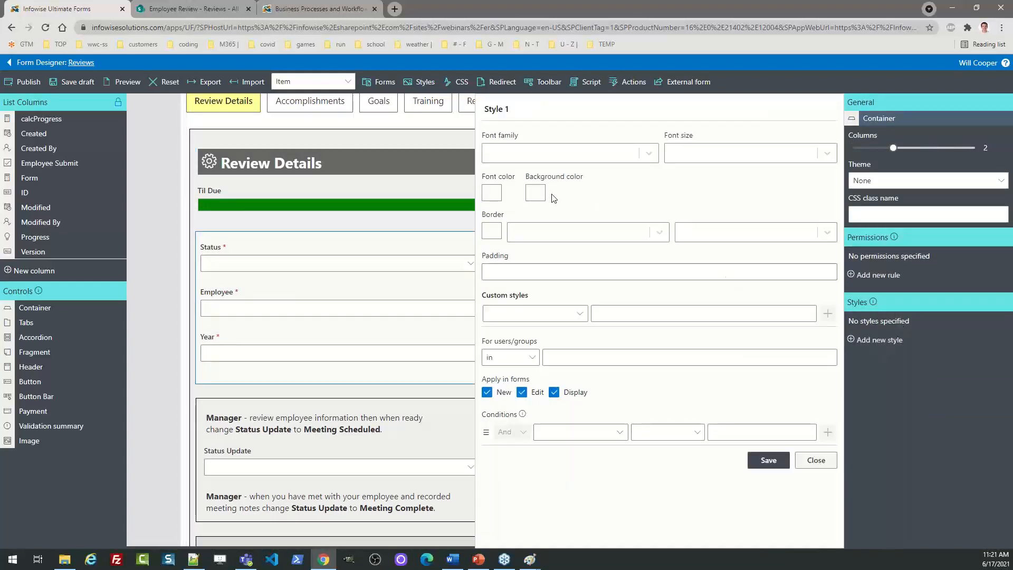
left_click(535, 192)
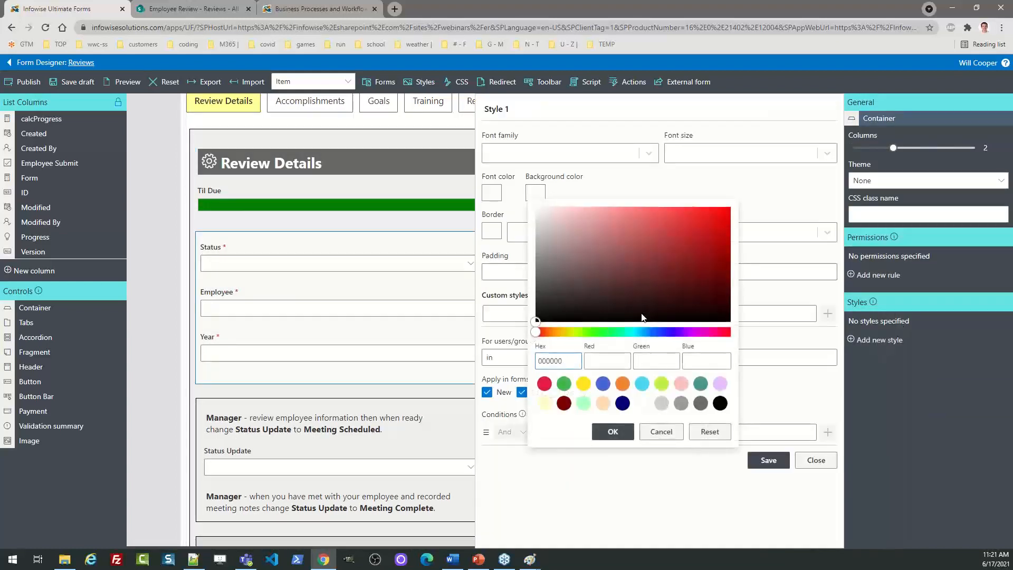
left_click(544, 403)
left_click(627, 431)
left_click(768, 459)
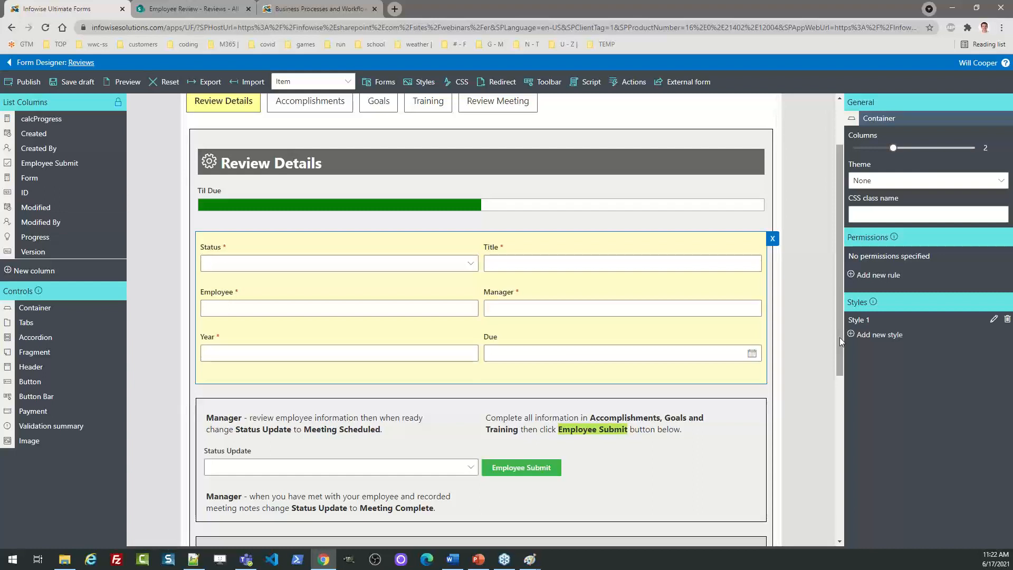
left_click_drag(840, 337, 868, 460)
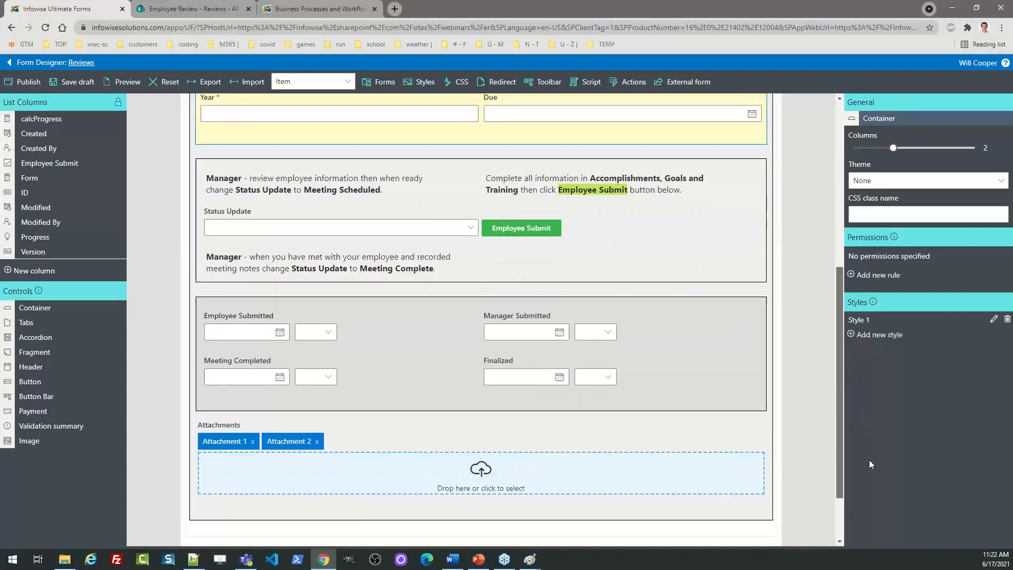
left_click_drag(868, 460, 868, 359)
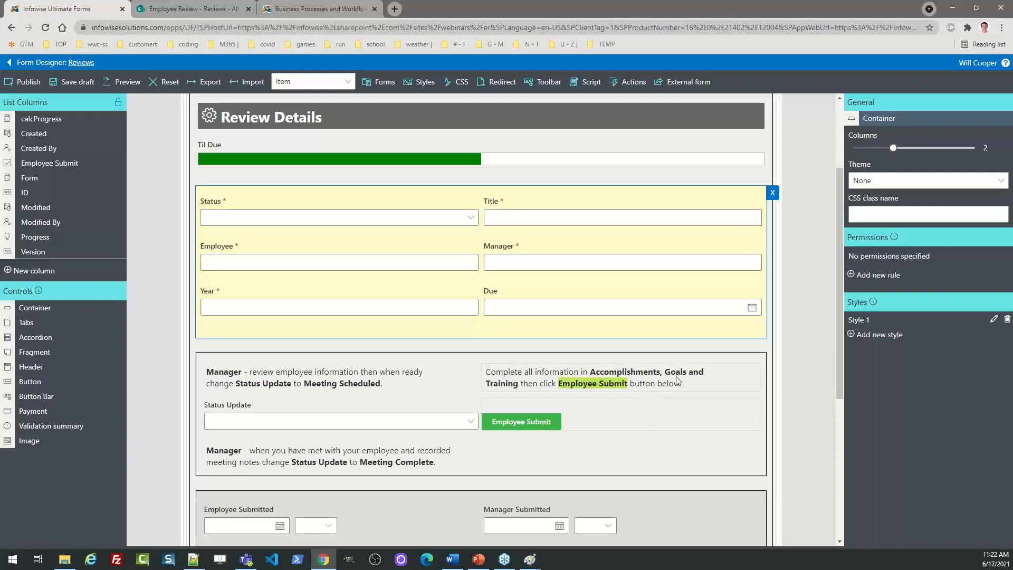
left_click(693, 383)
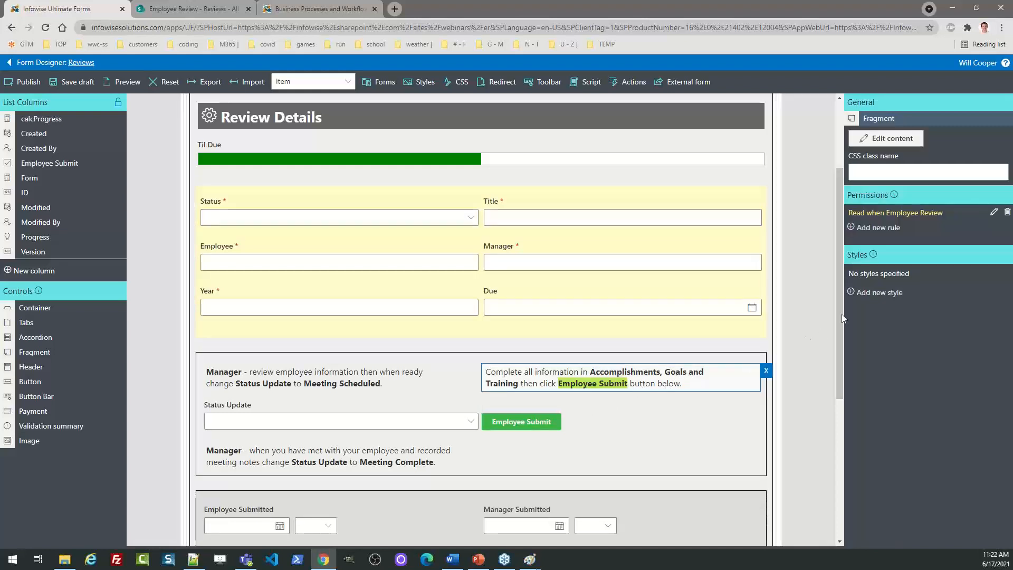
left_click(994, 213)
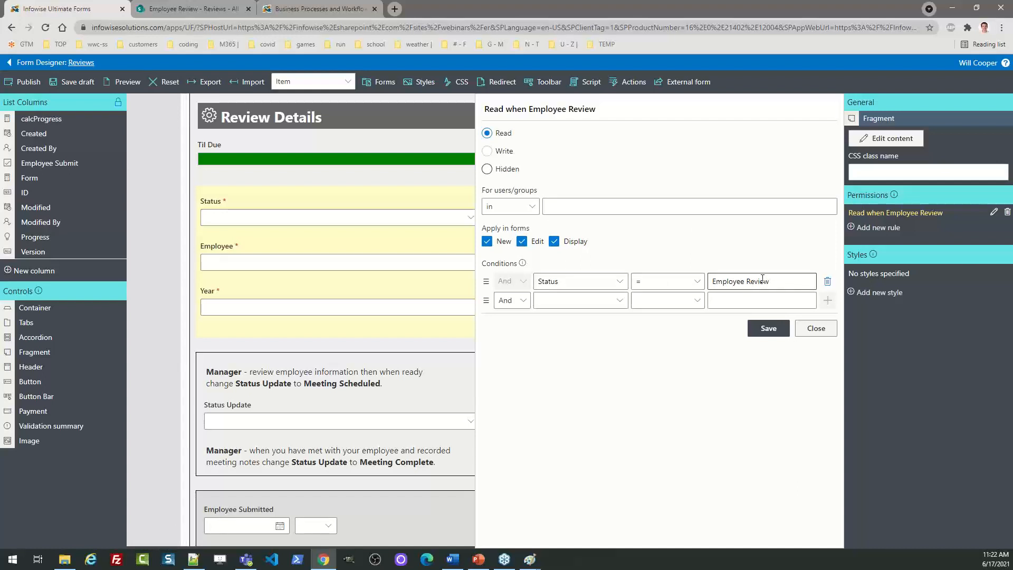
left_click(623, 281)
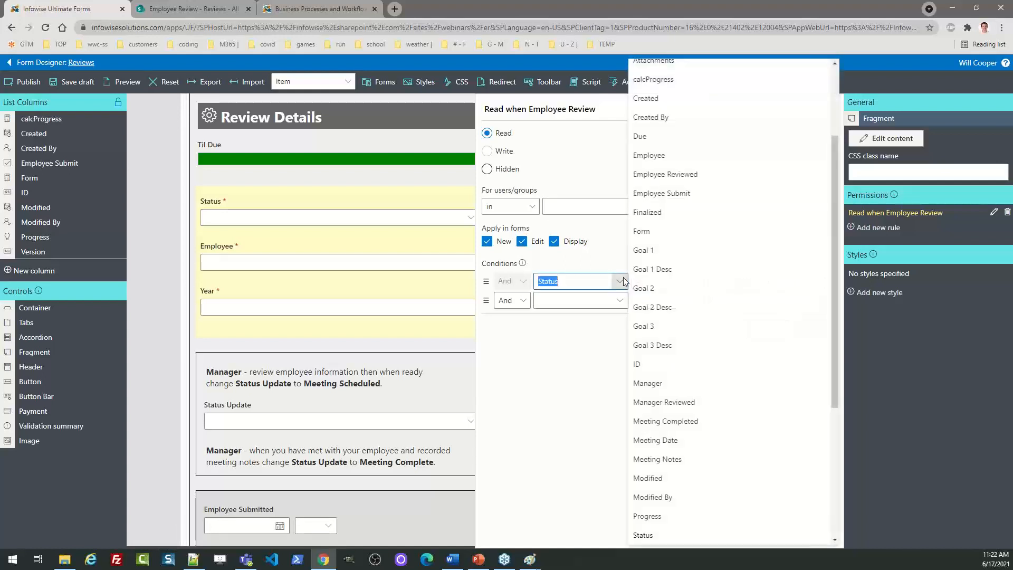
left_click(623, 282)
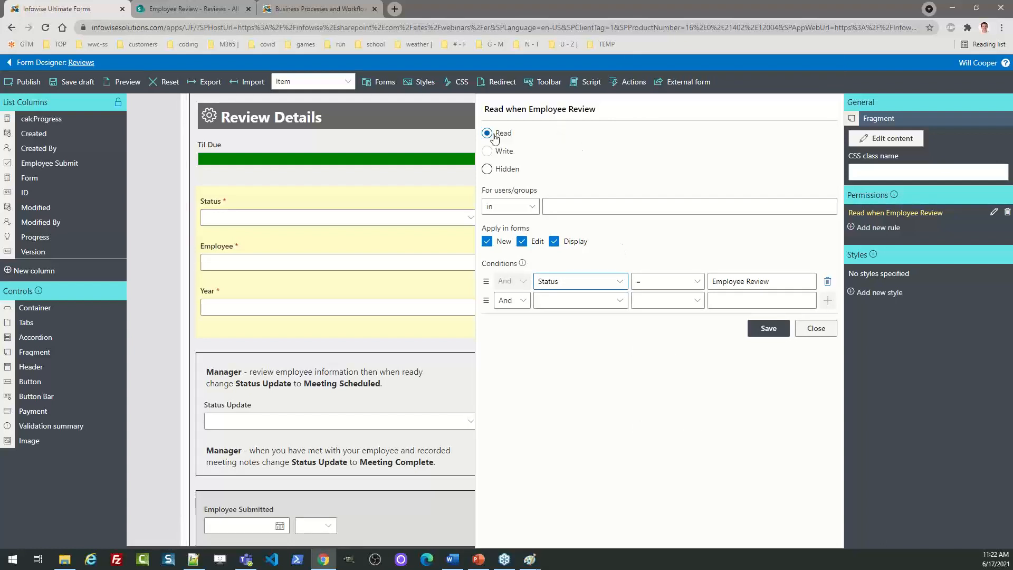
left_click(824, 329)
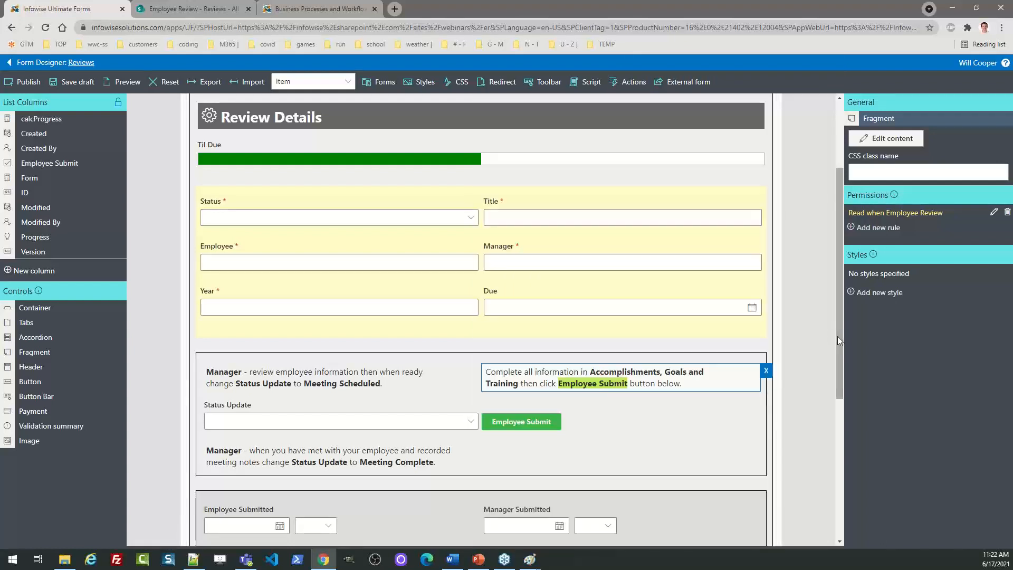
left_click_drag(840, 350, 824, 292)
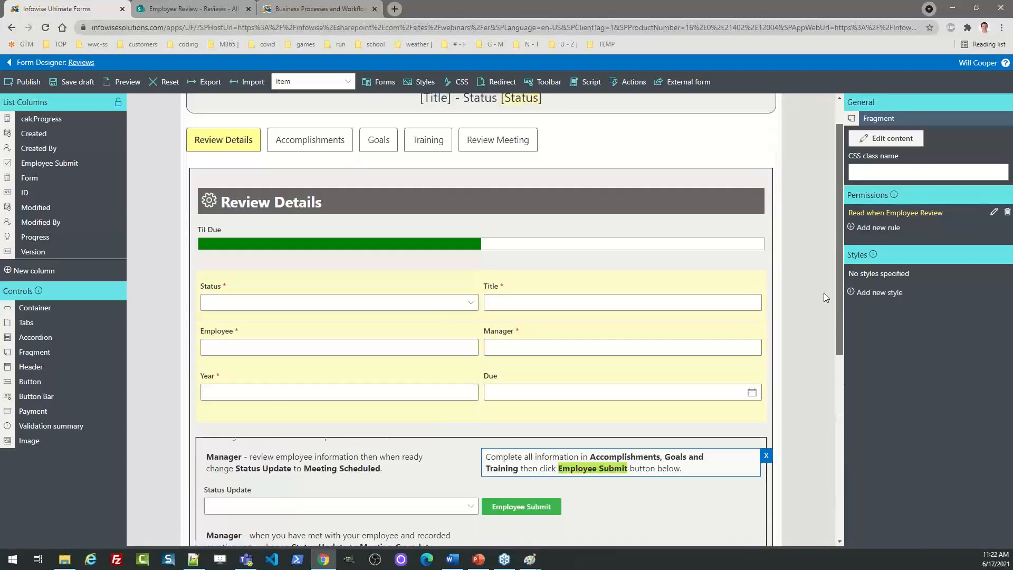
scroll(826, 297, "up", 1)
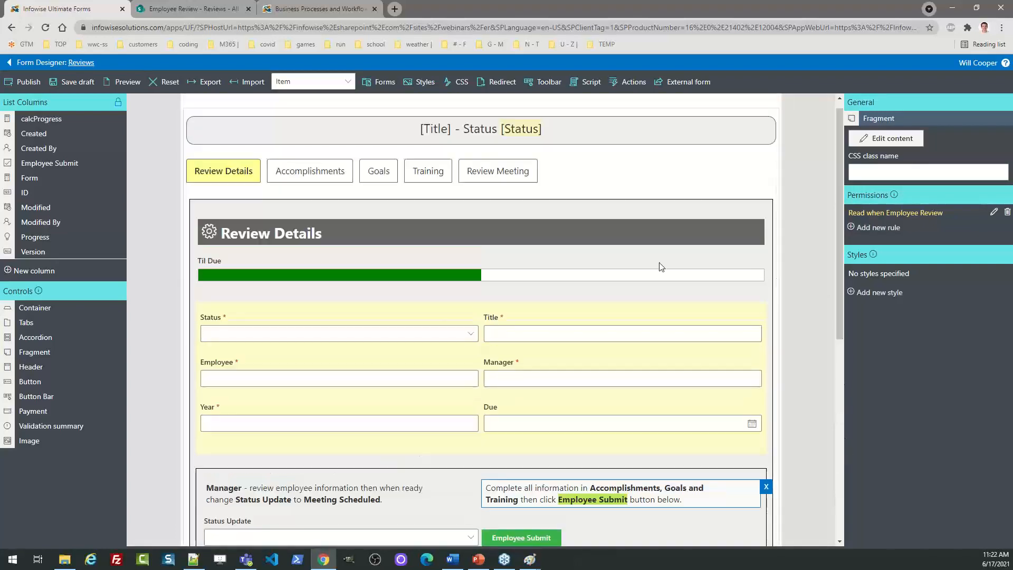
Move from Accomplishments to the Goals tab to show the Goal 1–3 fields
left_click(315, 176)
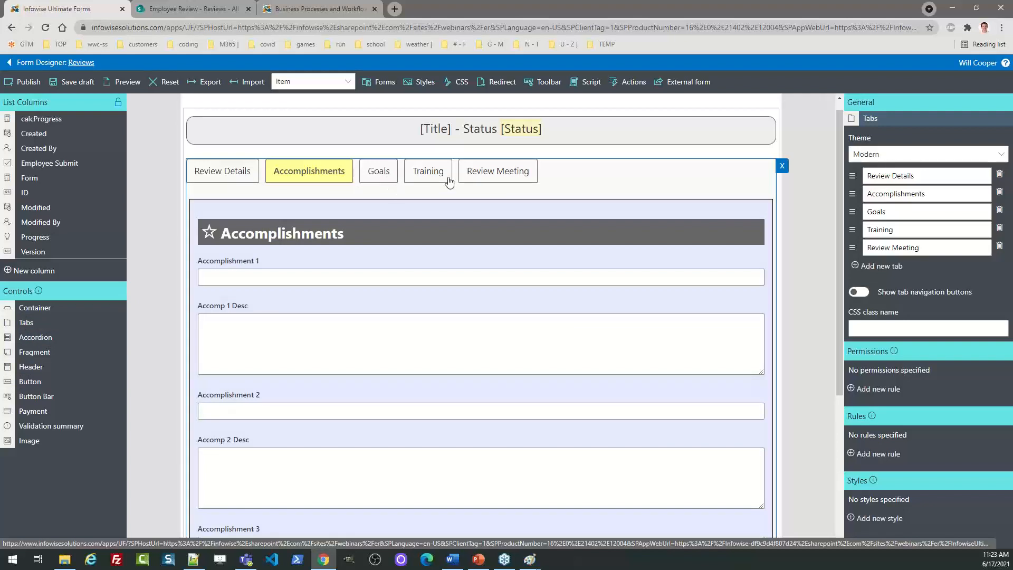
left_click(373, 180)
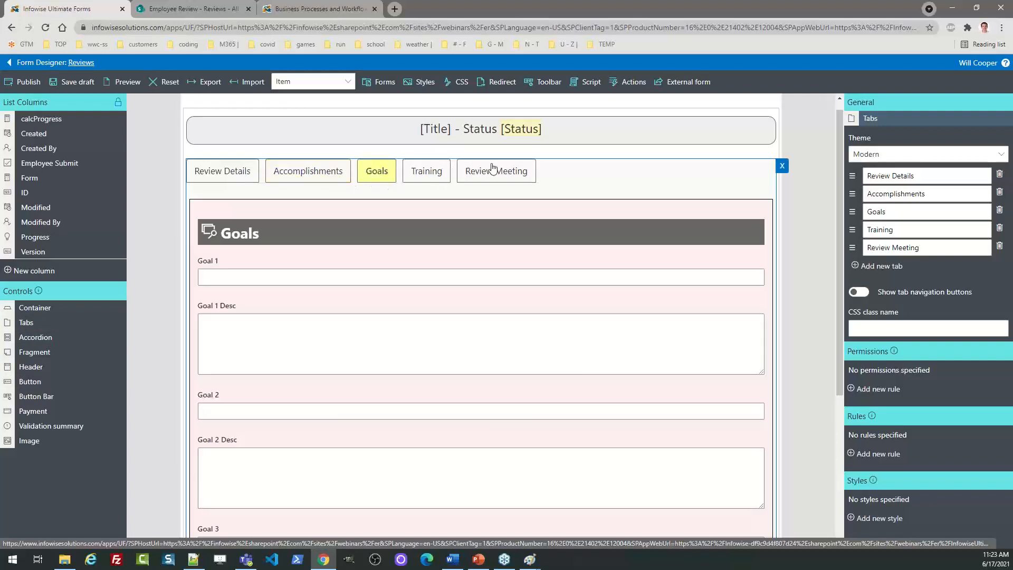
left_click(556, 132)
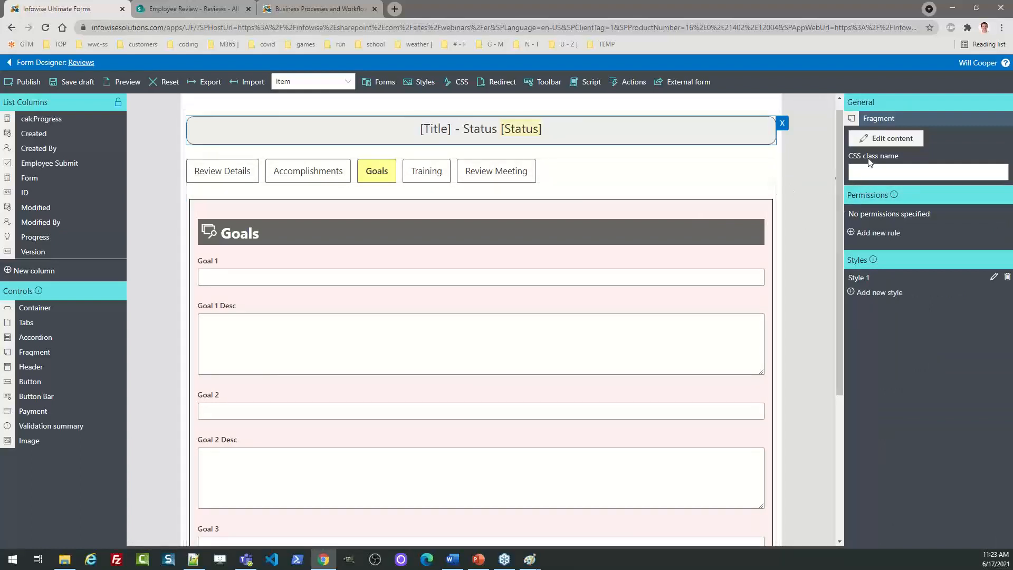
left_click(885, 139)
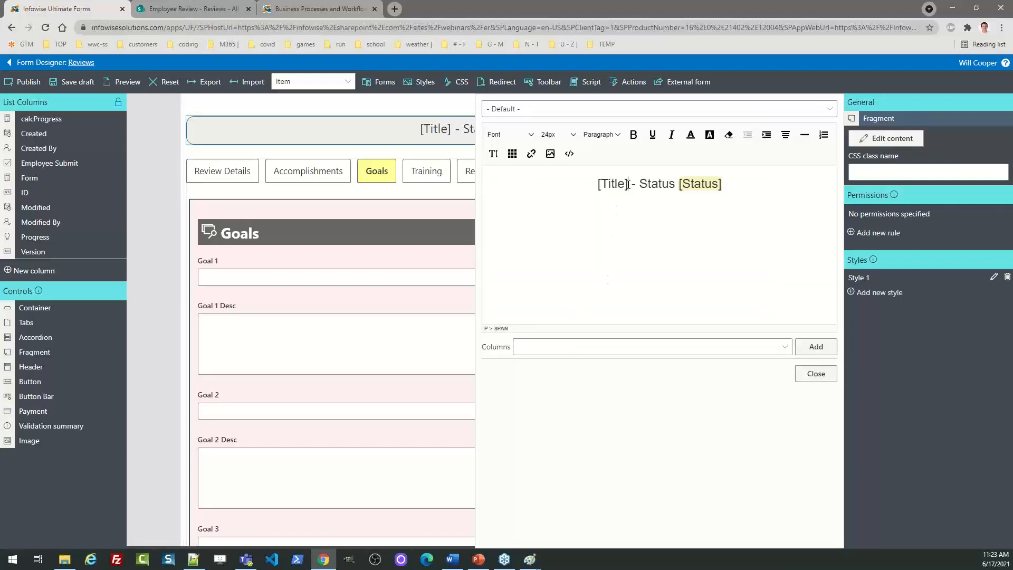
double_click(626, 184)
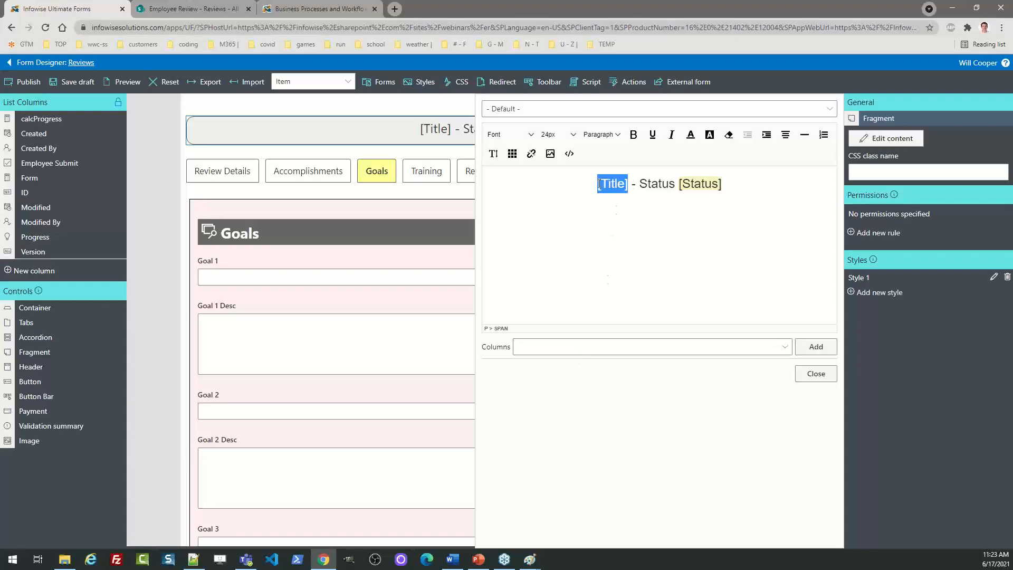
left_click_drag(724, 184, 678, 183)
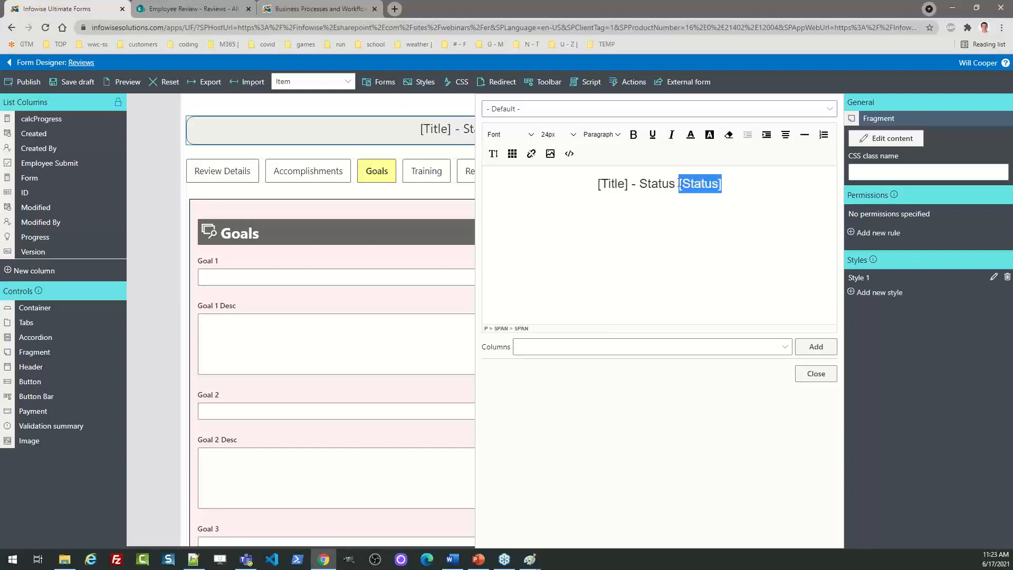
left_click(820, 375)
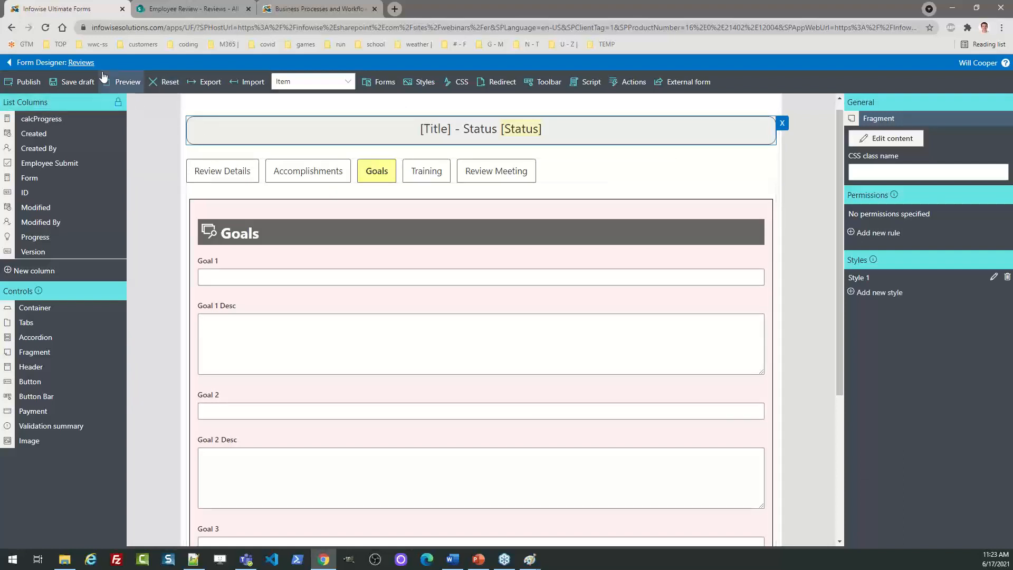
Exit the form designer, discarding the unsaved changes
left_click(10, 63)
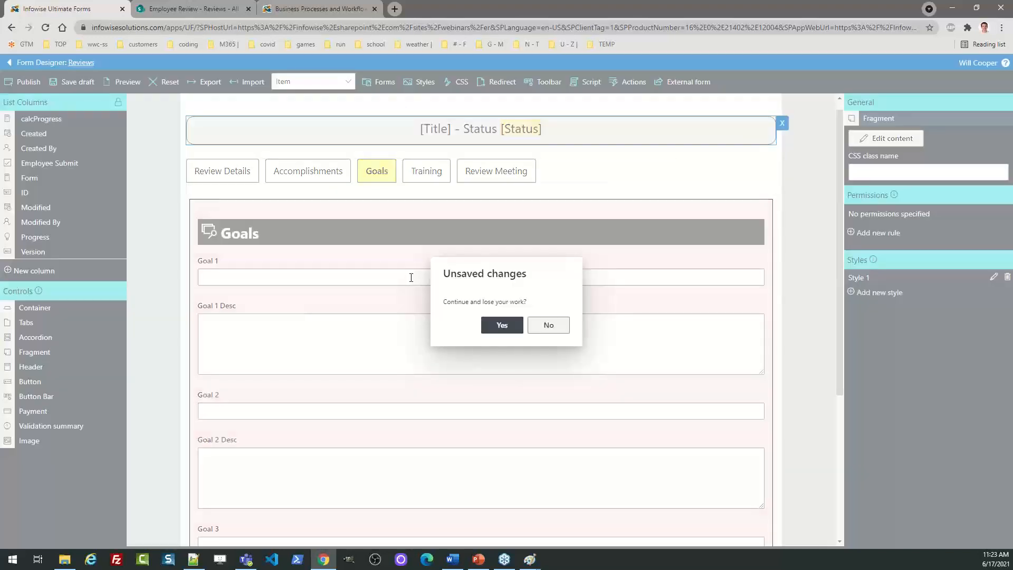
left_click(500, 326)
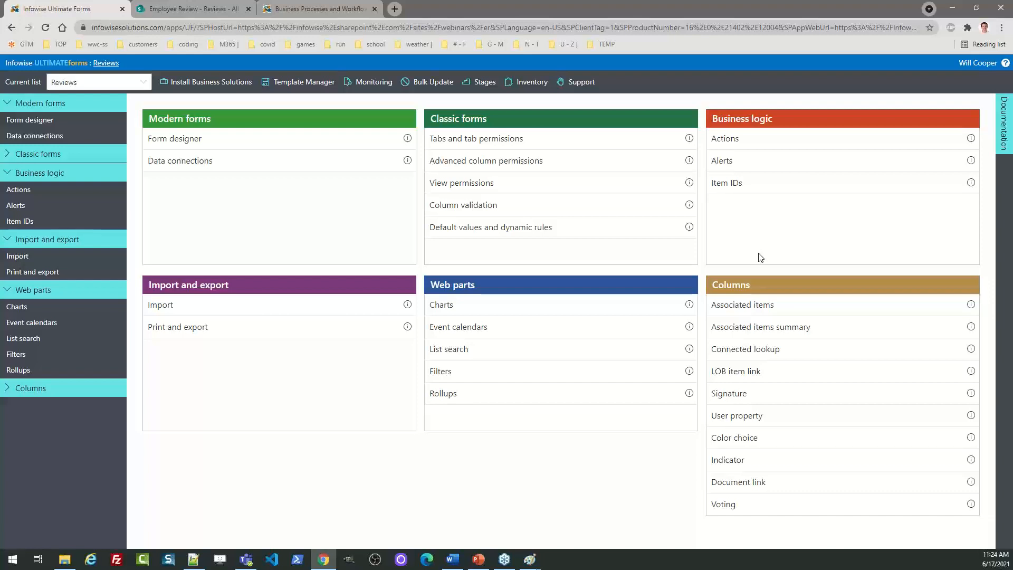
Inspect the Employee Submitted Updates action's conditions and set values, closing without saving
left_click(723, 140)
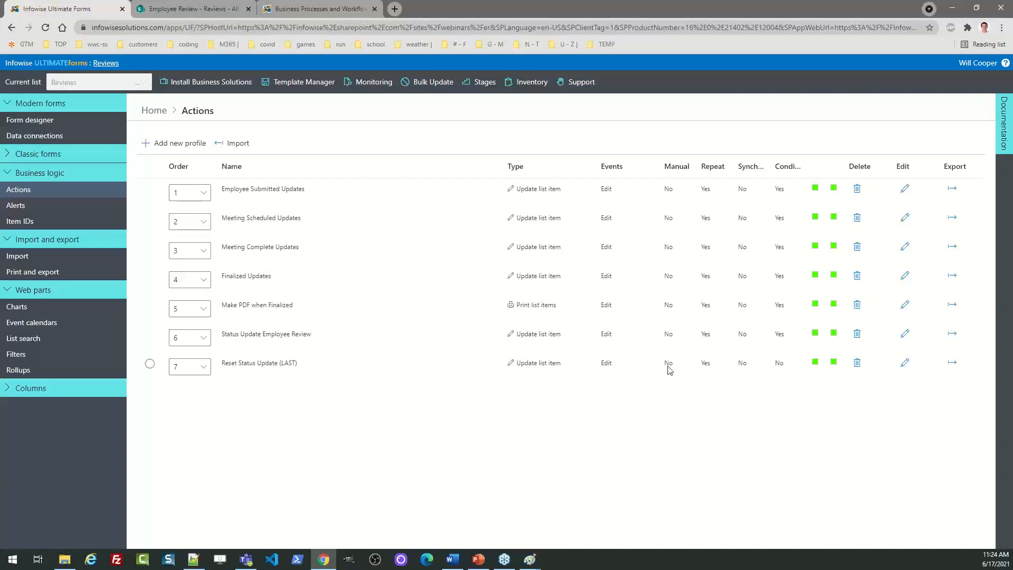
left_click(905, 189)
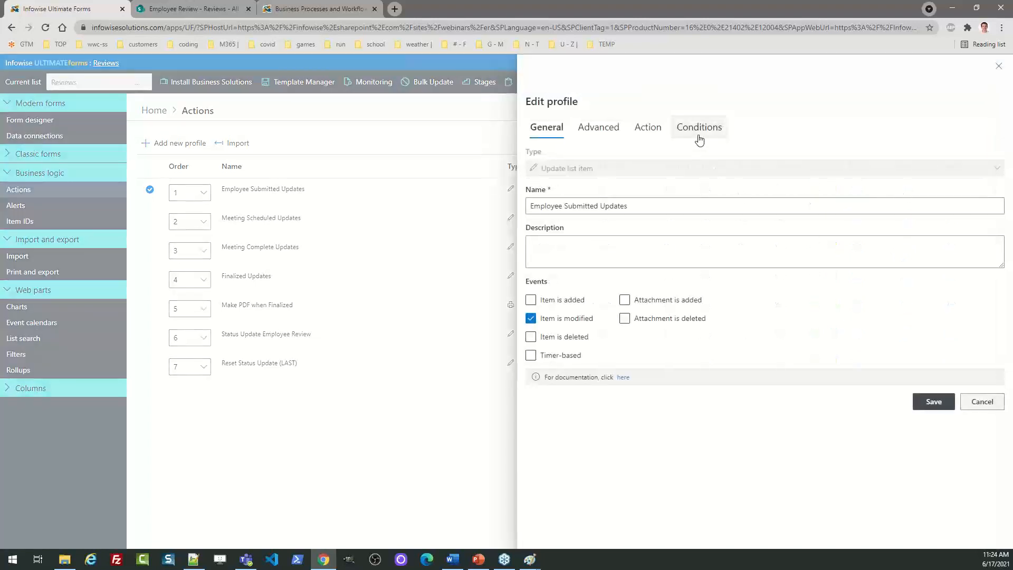
left_click(699, 138)
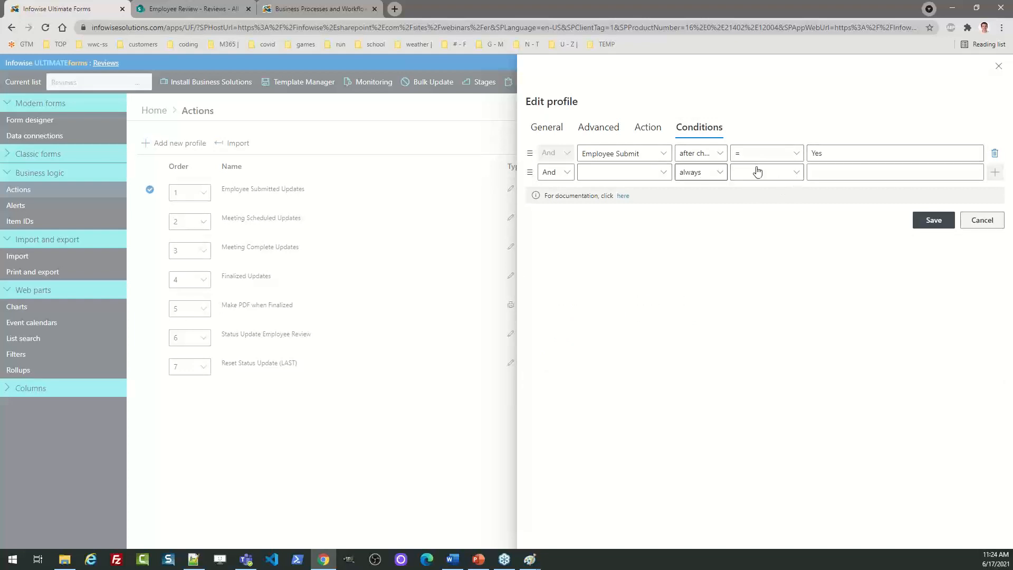
left_click(650, 129)
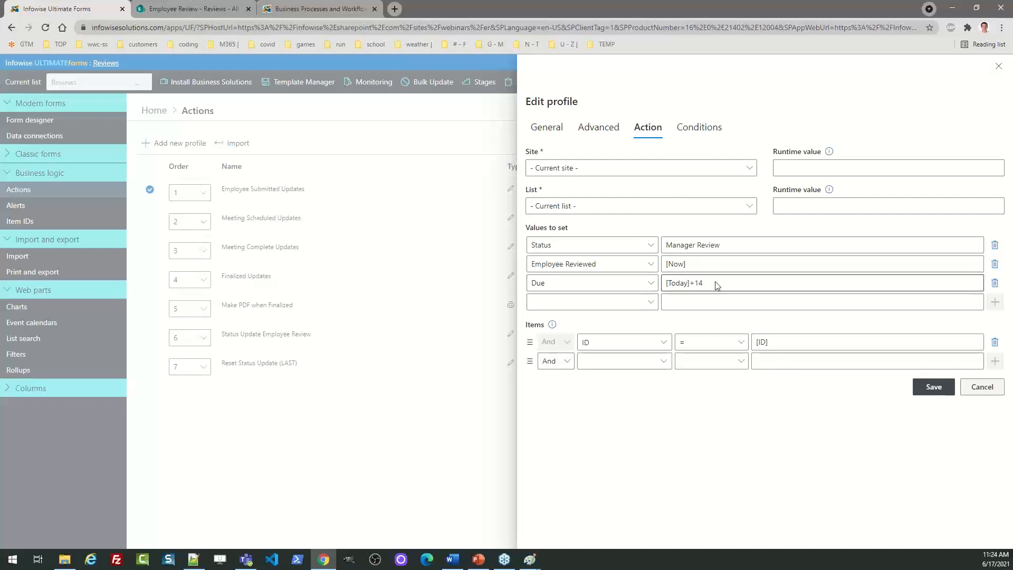
left_click(980, 388)
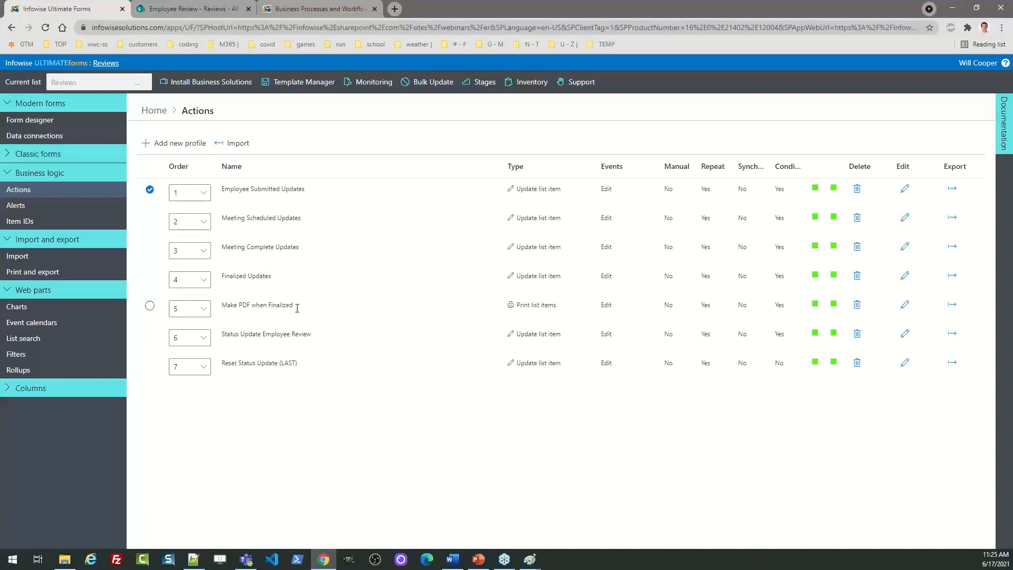
Review the Make PDF when Finalized action's trigger conditions and PDF output settings
left_click(905, 311)
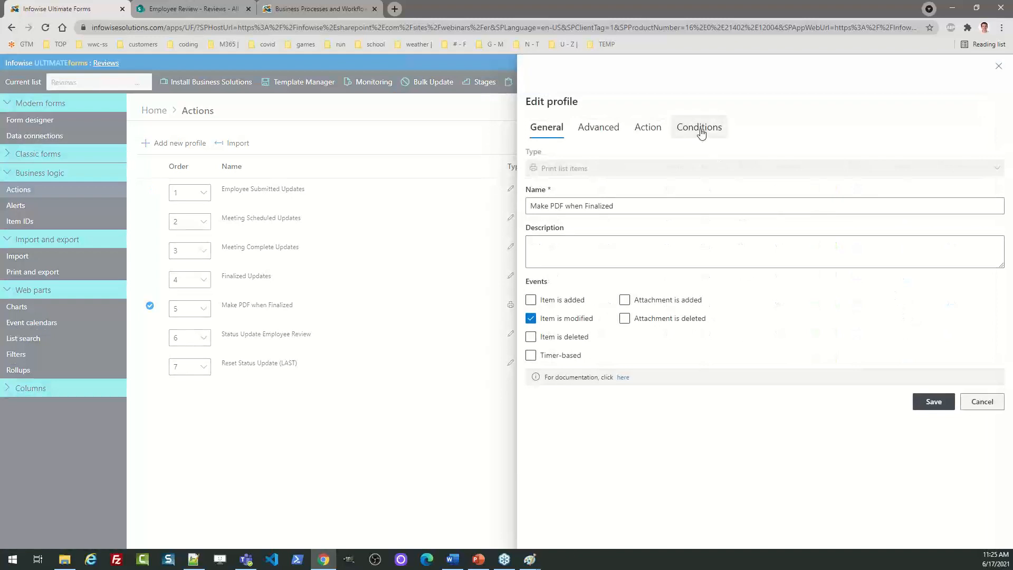
left_click(699, 127)
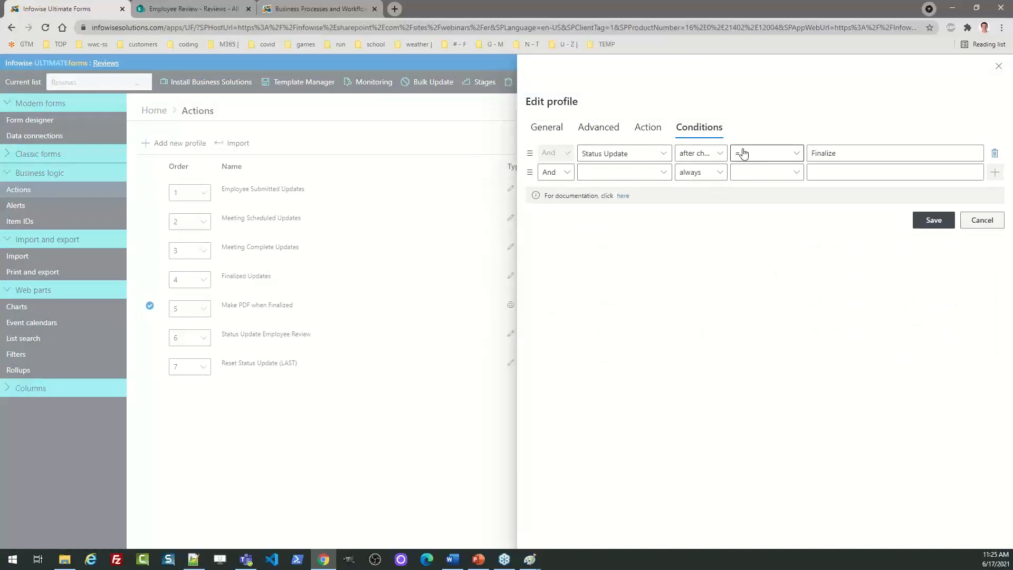
left_click(653, 129)
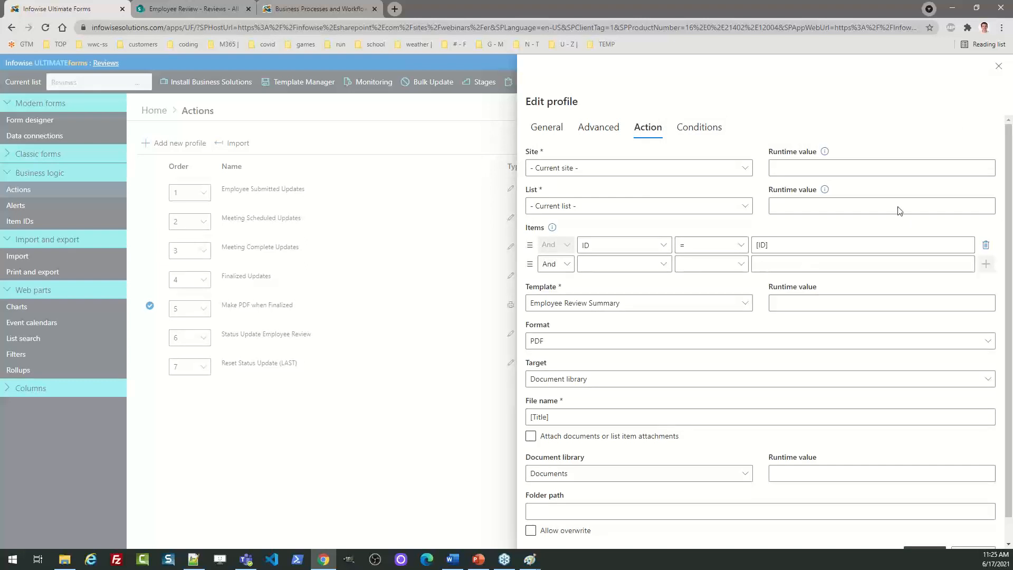
left_click(998, 68)
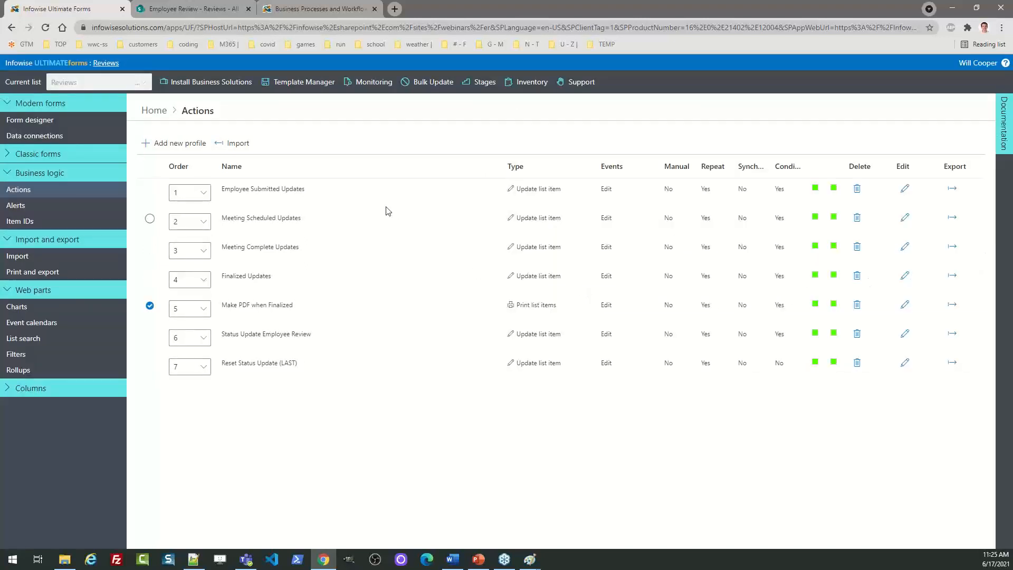
Open the Status color-choice column, check Employee Review's icon options, then return Home
left_click(158, 111)
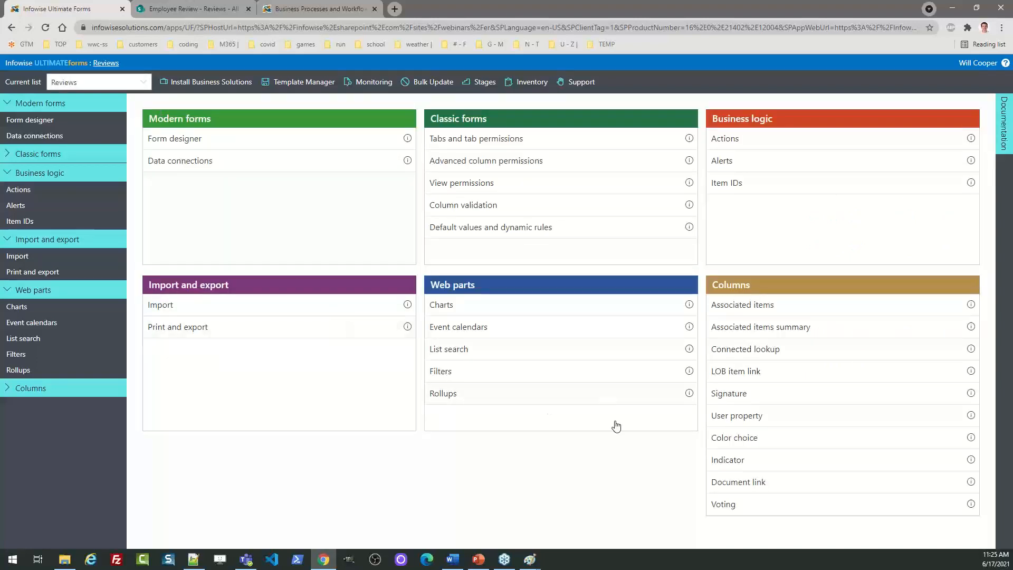
left_click(744, 442)
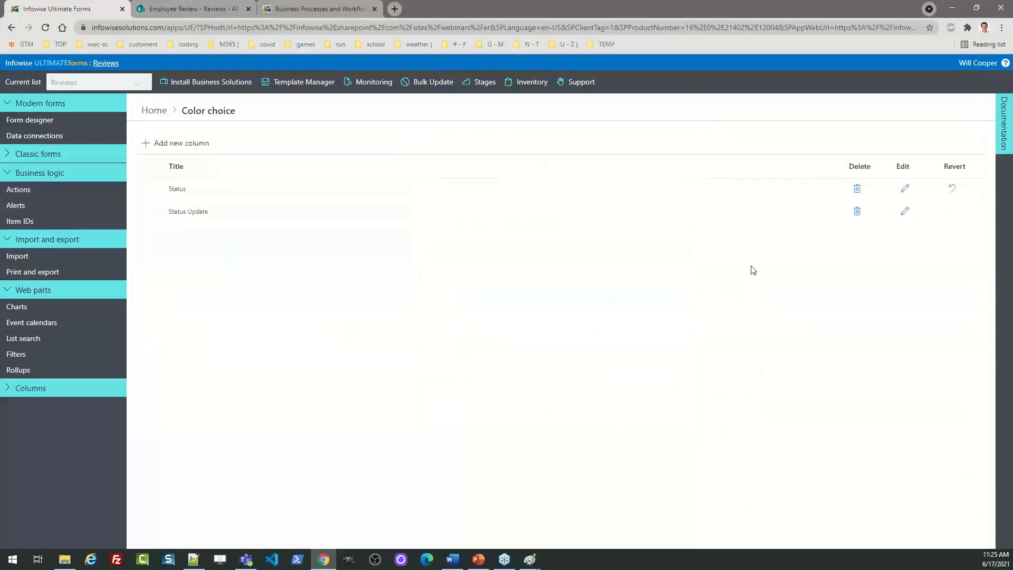
left_click(904, 188)
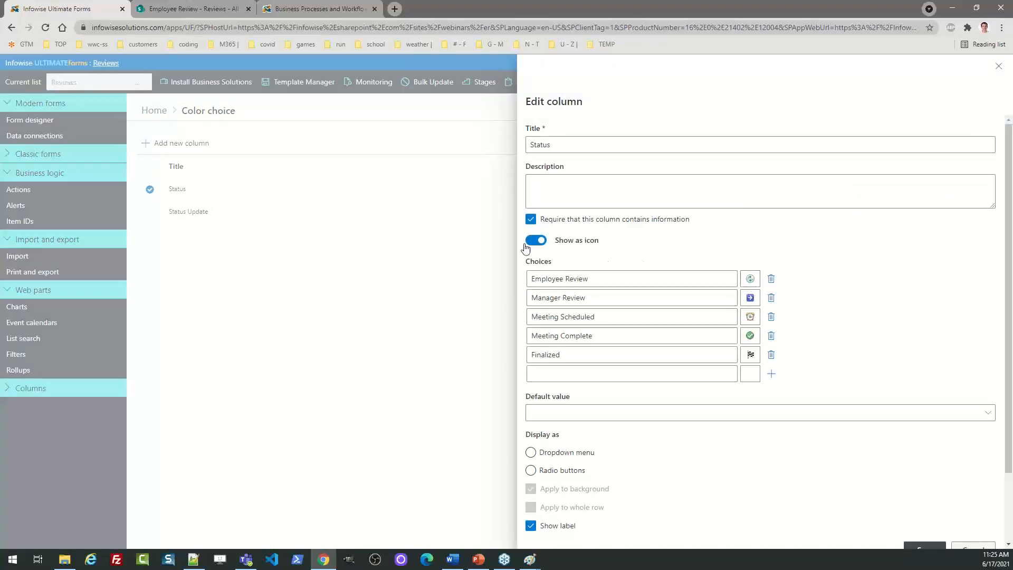
left_click(750, 279)
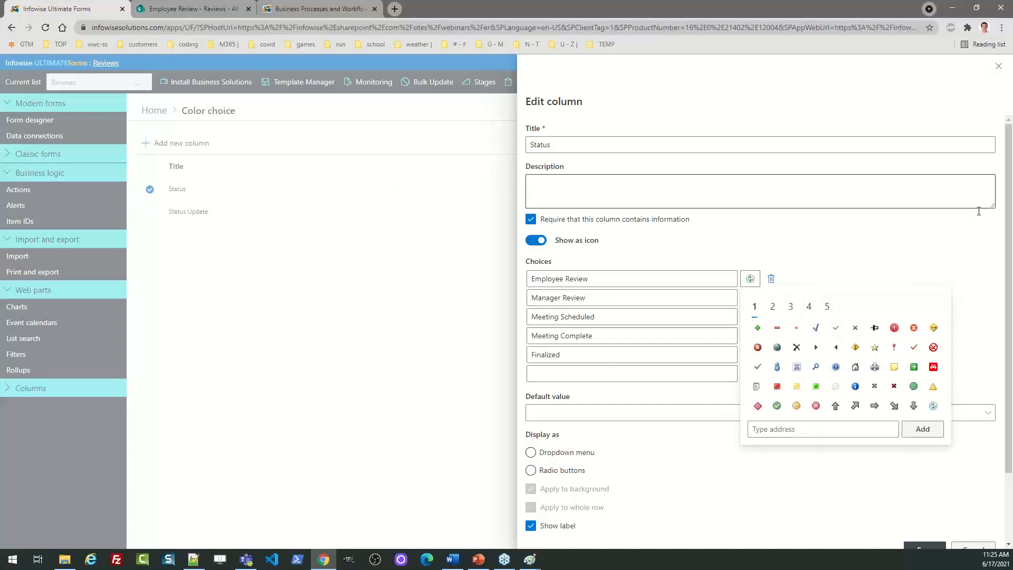
left_click(998, 69)
left_click(998, 69)
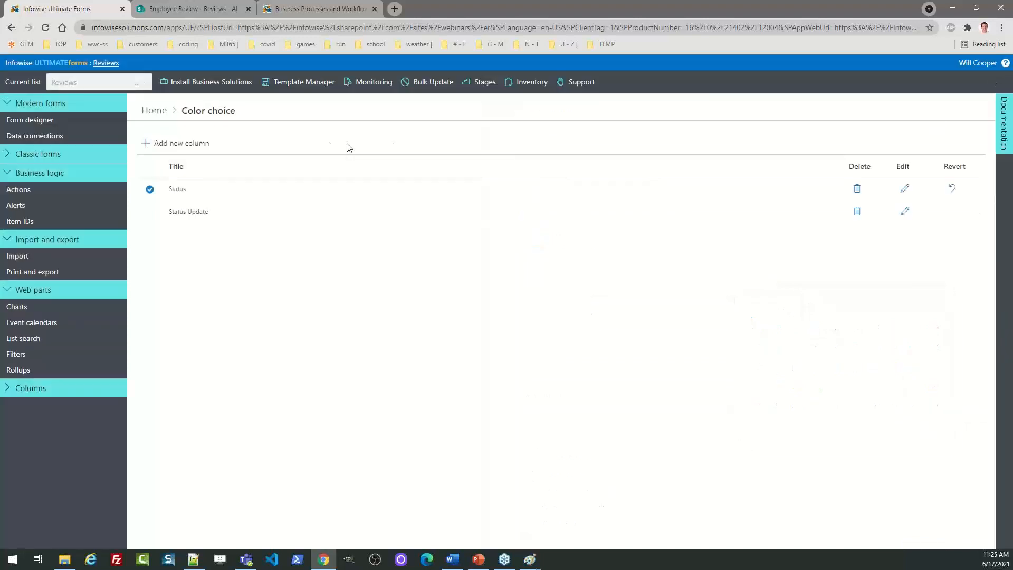
left_click(155, 110)
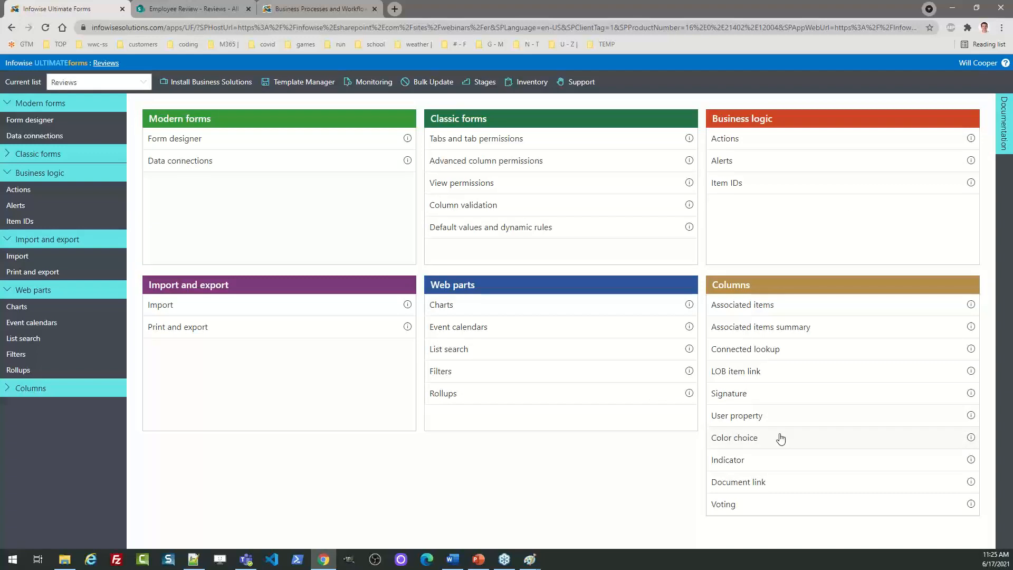
Check the Til Due (cancelled) and Progress (saved) indicator columns, then open Alerts
left_click(737, 461)
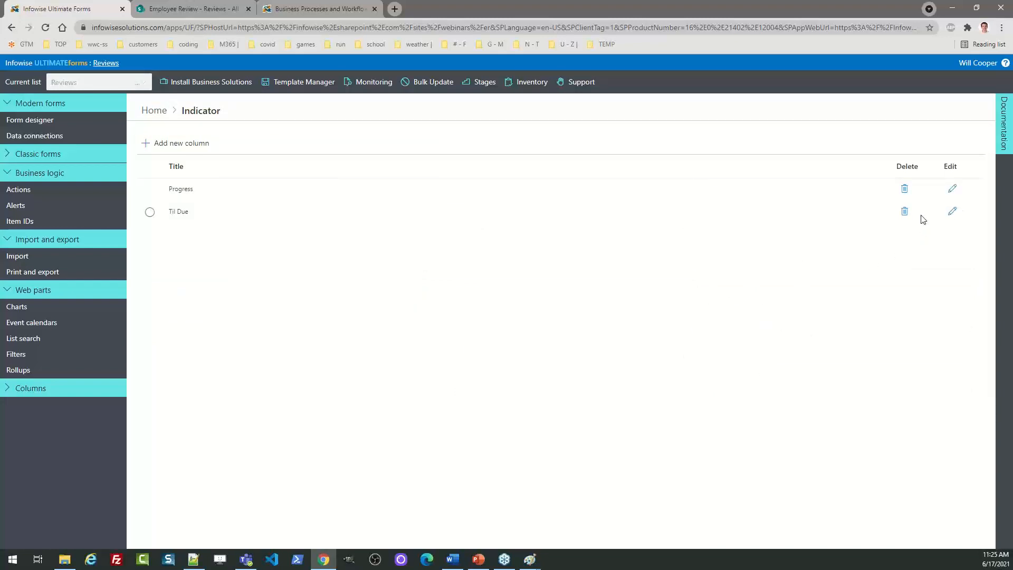
left_click(954, 214)
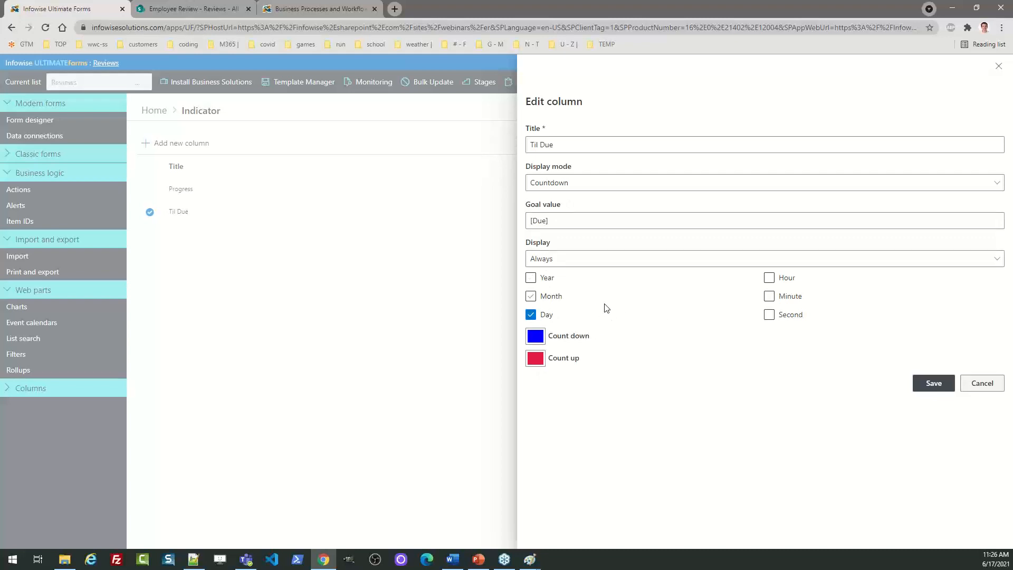
left_click(976, 385)
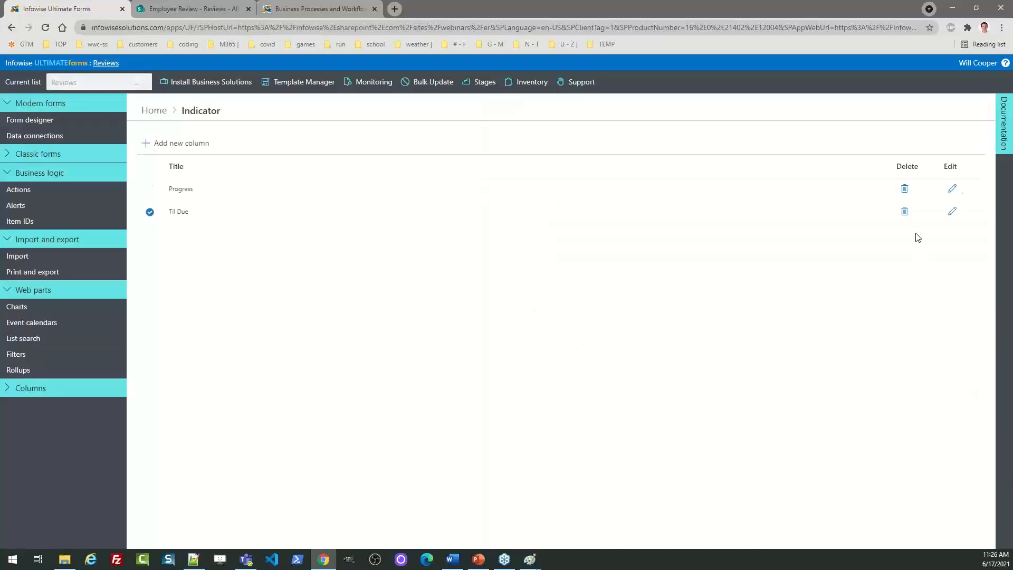
left_click(952, 189)
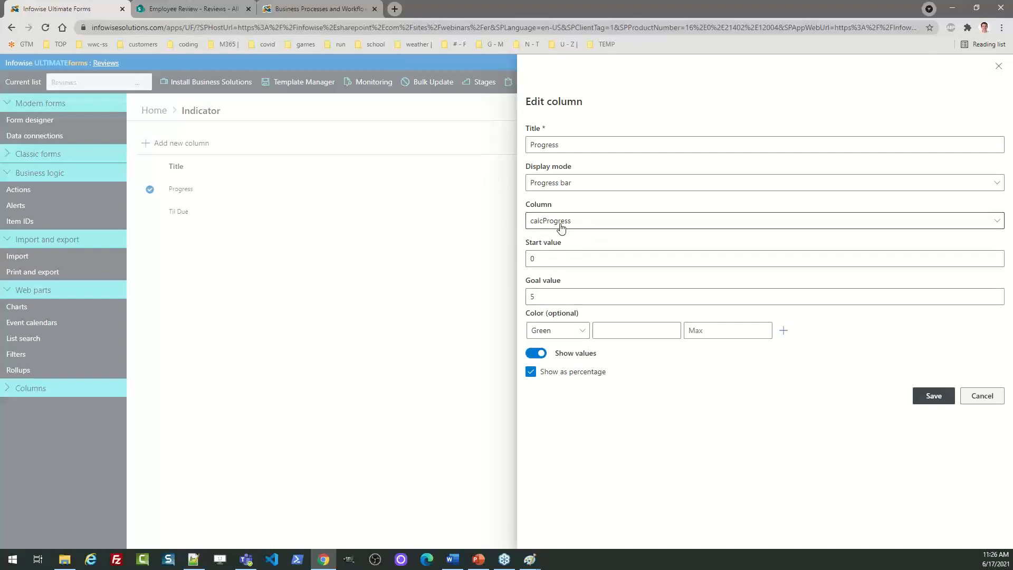
left_click(932, 395)
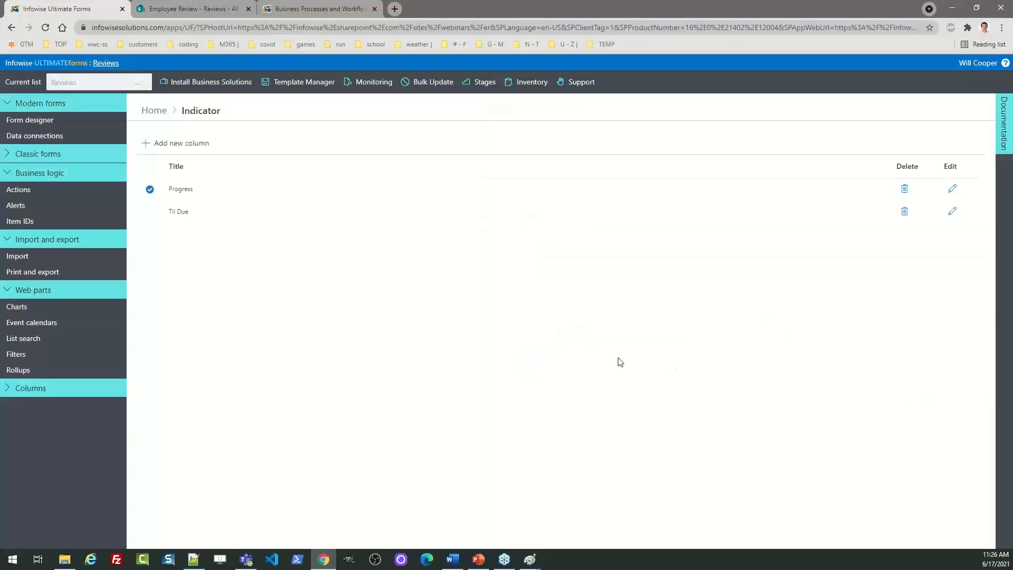
left_click(156, 111)
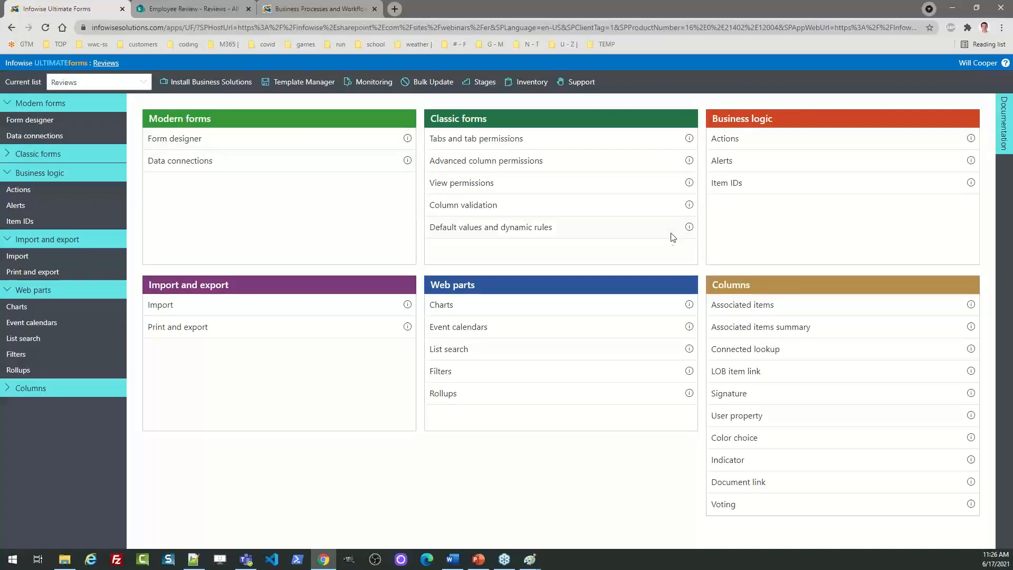
left_click(729, 163)
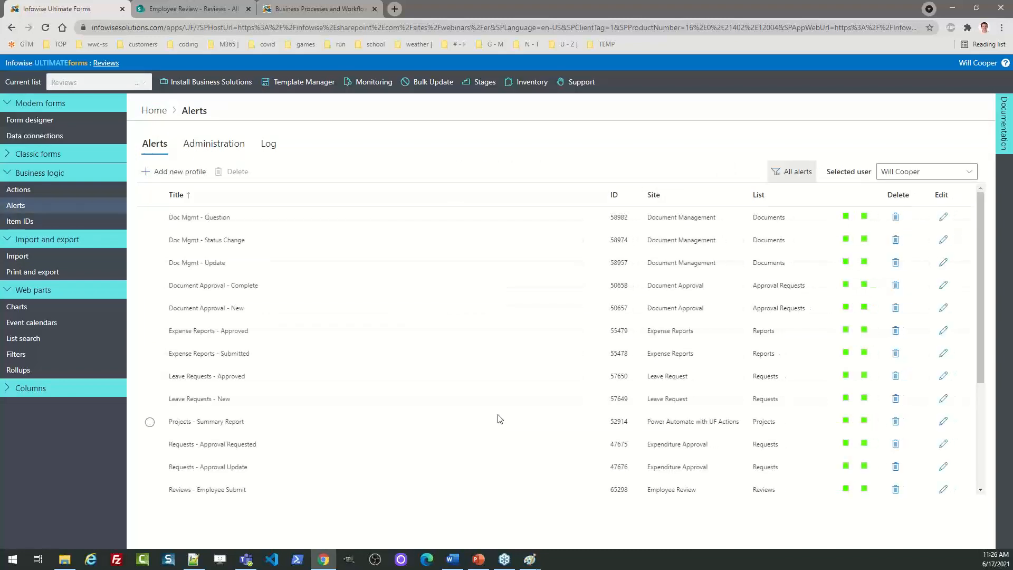
Filter to the current list and review Reviews - Employee Submit's trigger, recipients and templates
left_click(790, 174)
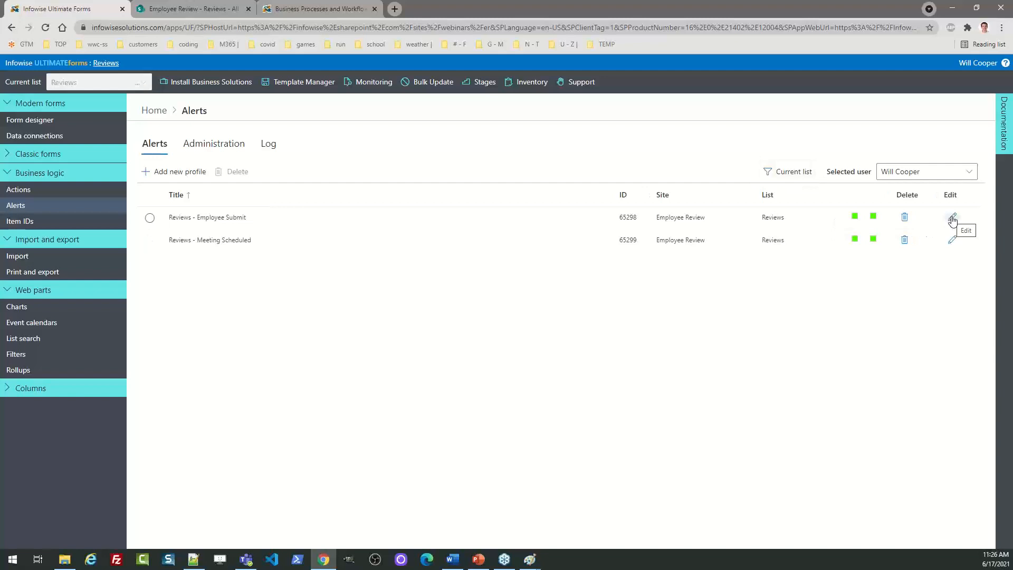
left_click(952, 220)
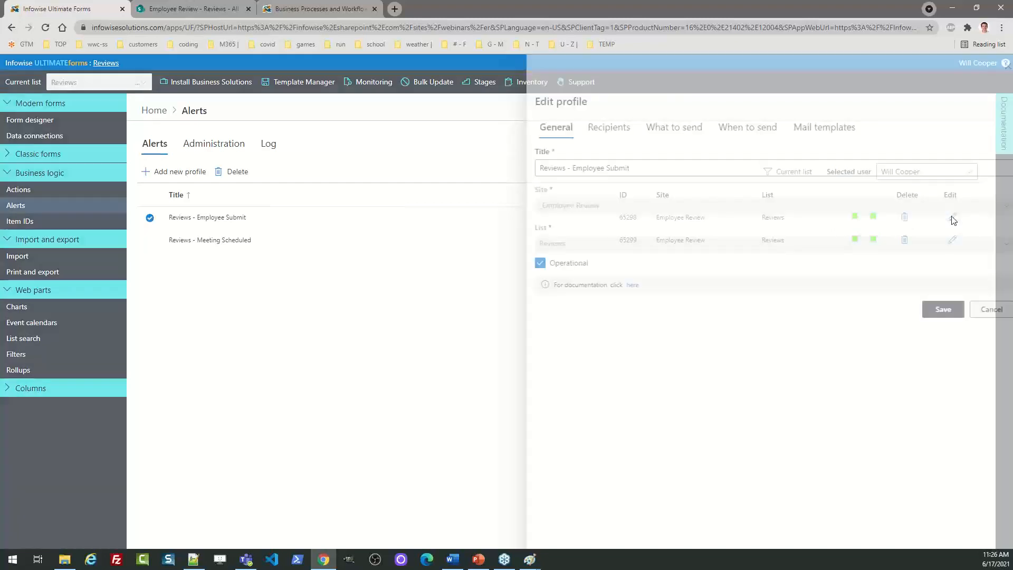
left_click(658, 128)
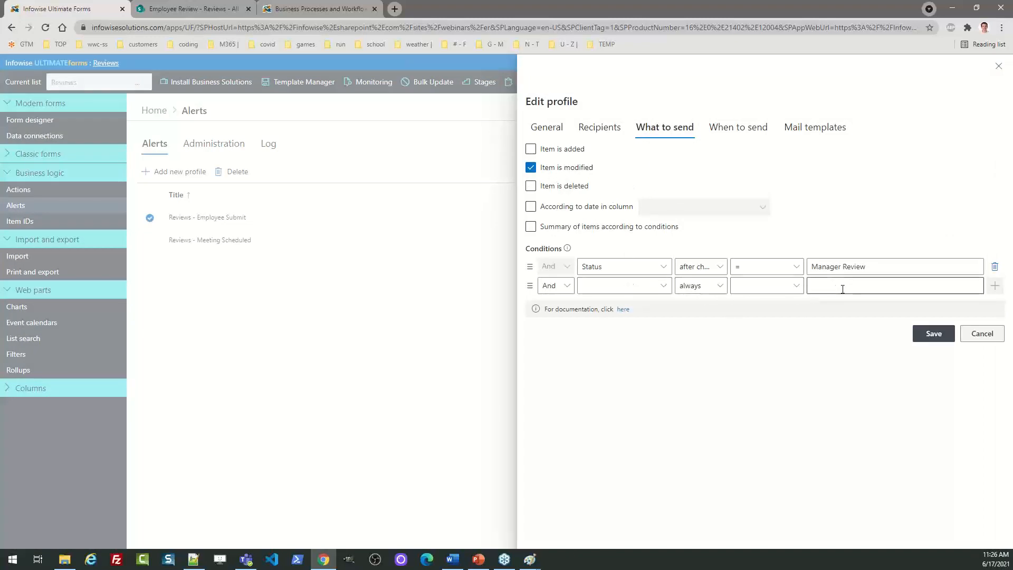
left_click(599, 129)
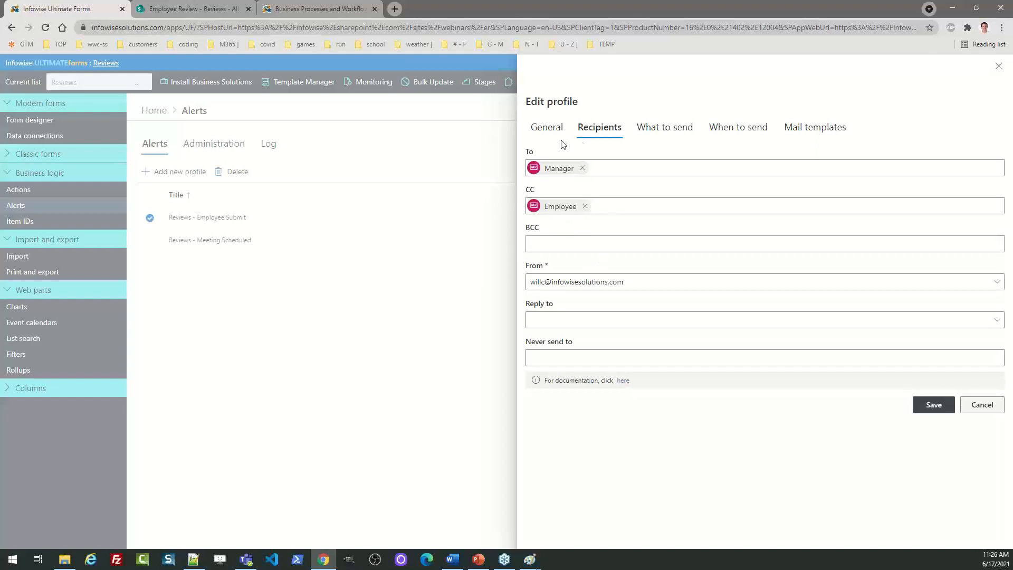
left_click(811, 127)
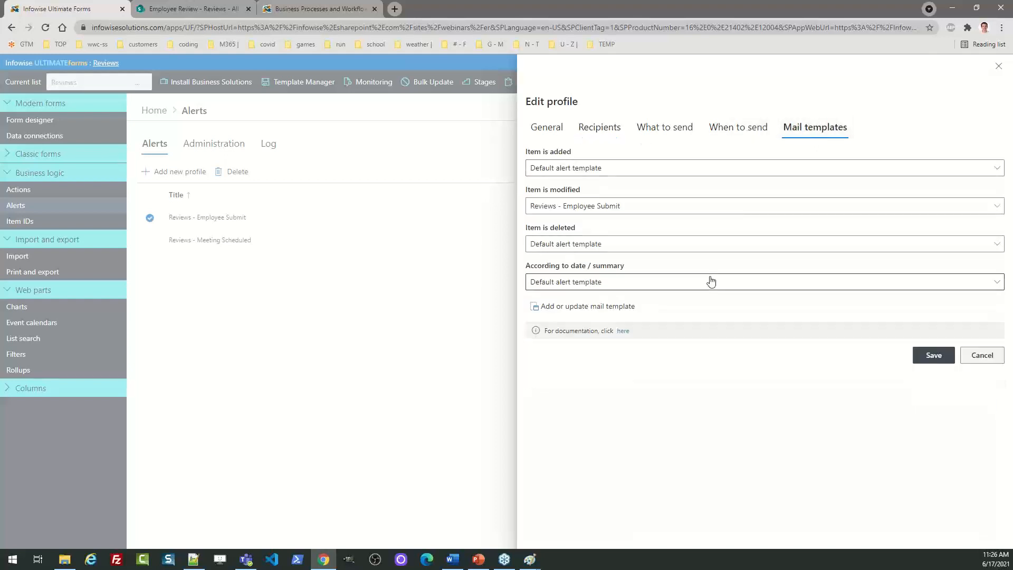
left_click(602, 306)
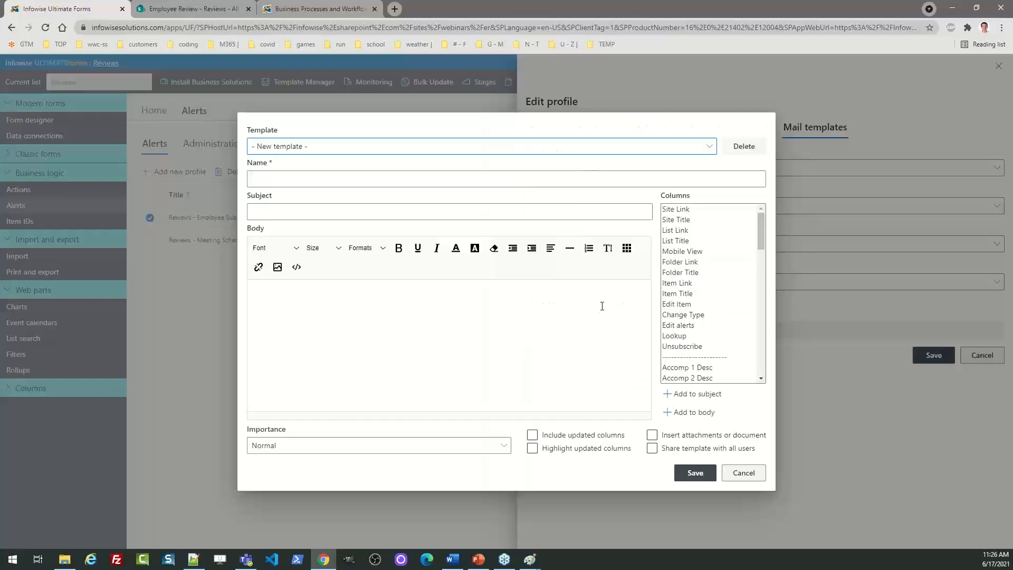
Load the Reviews - Employee Submit template and set the selected body text to 24px
left_click(331, 147)
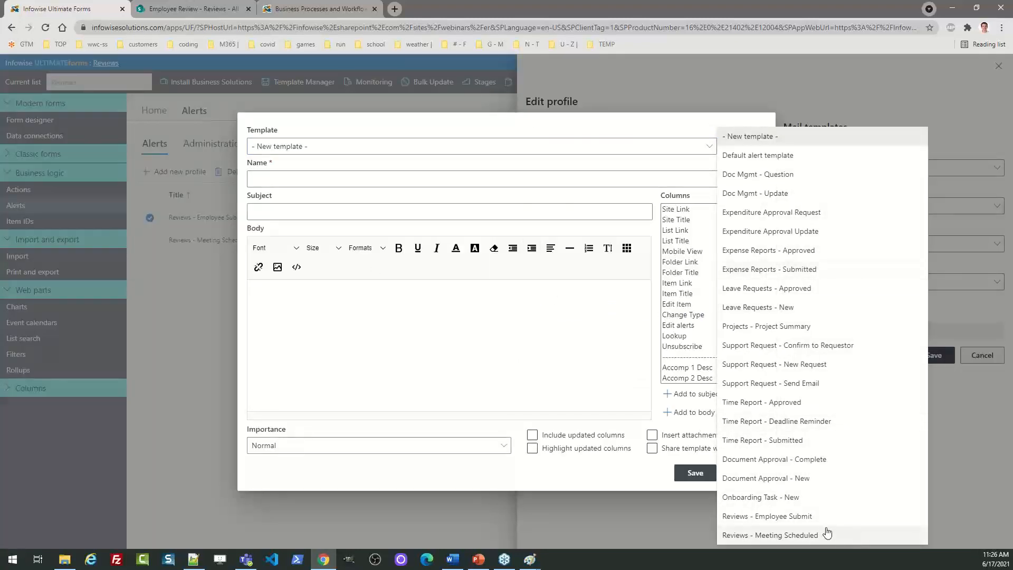
left_click(788, 516)
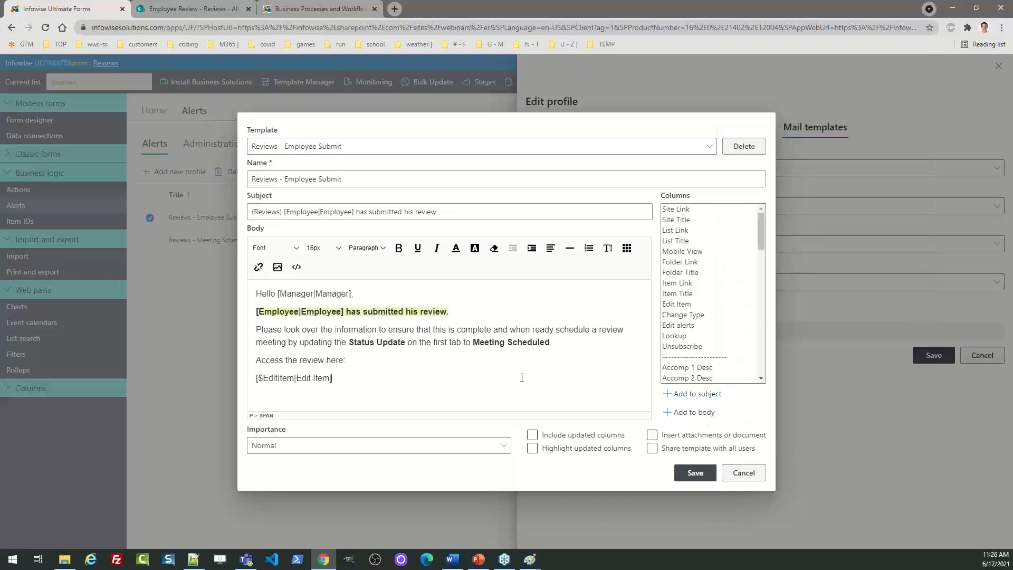
left_click_drag(385, 380, 240, 285)
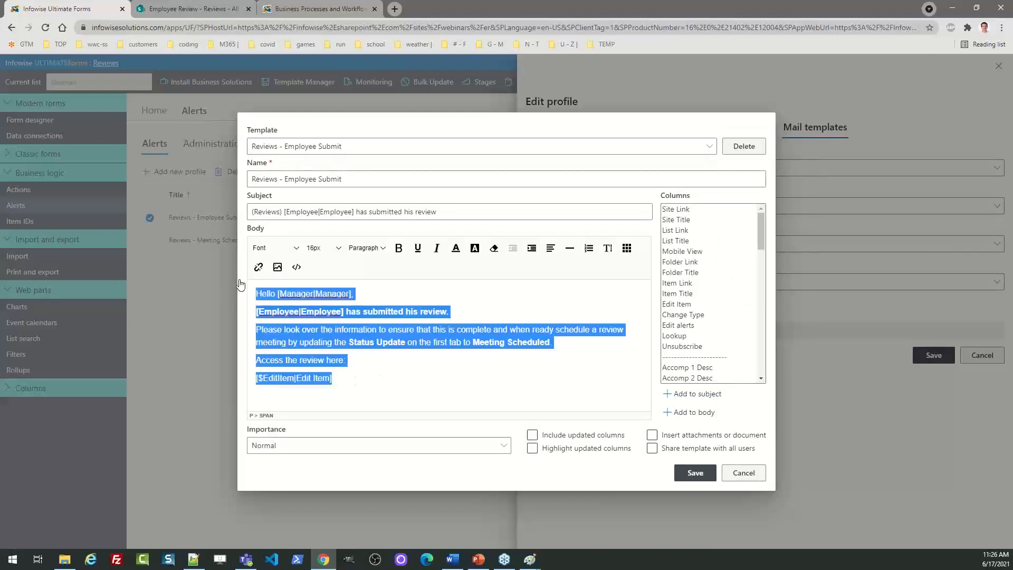
left_click(323, 247)
scroll(369, 397, "down", 5)
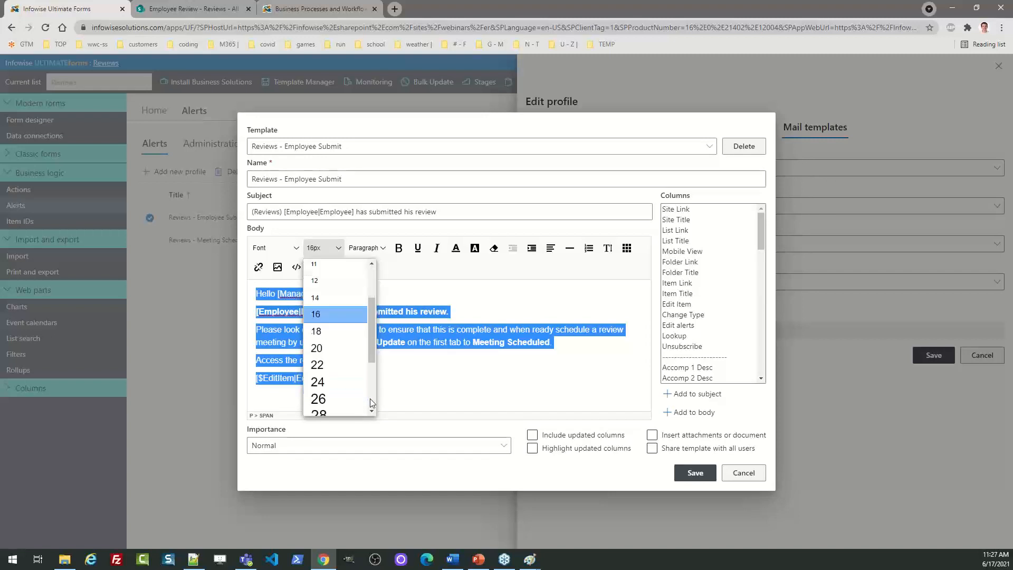
left_click(343, 321)
Select the [Manager|Manager] greeting placeholder, then discard the template changes
left_click(402, 346)
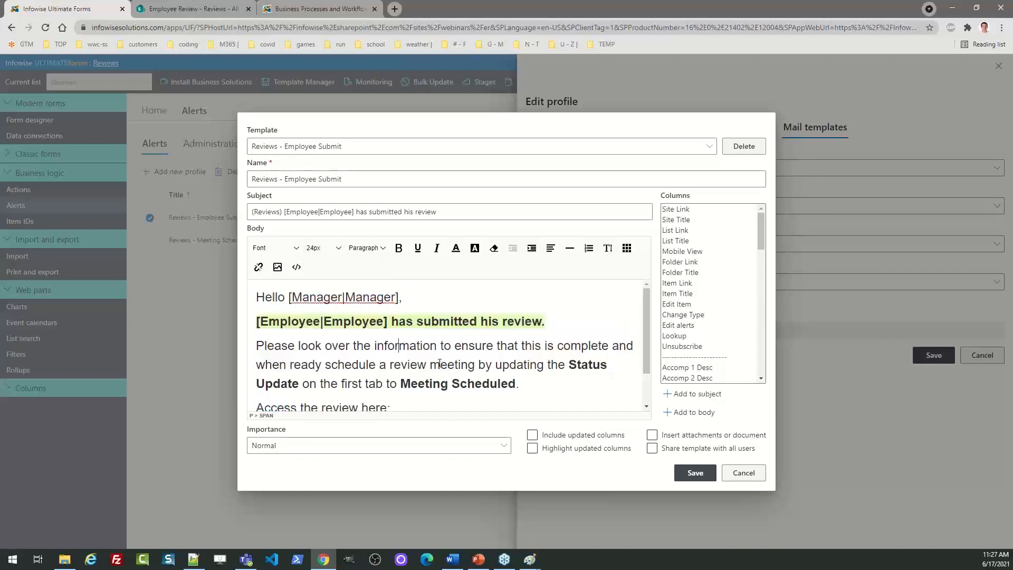
left_click(544, 385)
left_click_drag(289, 297, 405, 295)
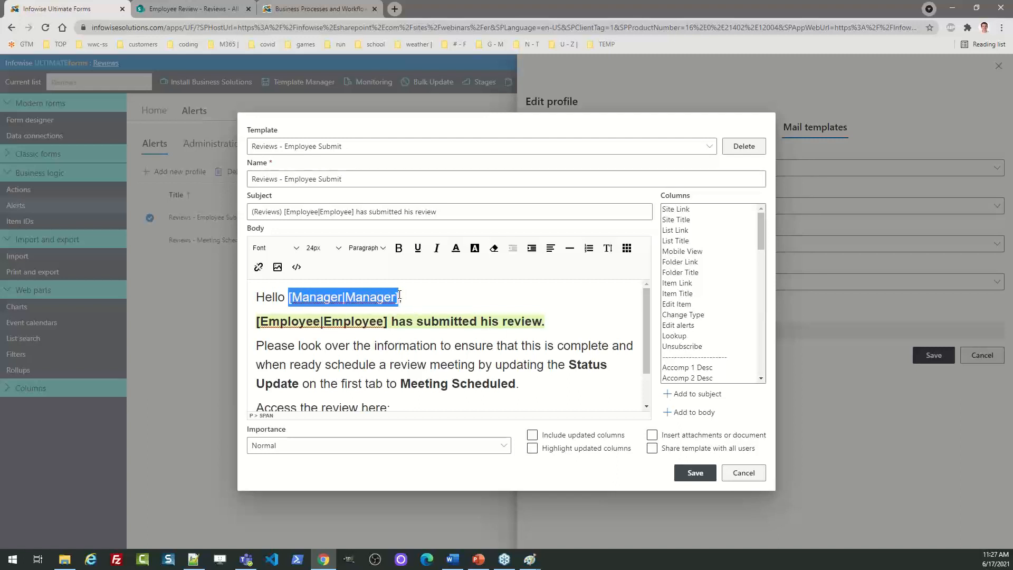
left_click(742, 473)
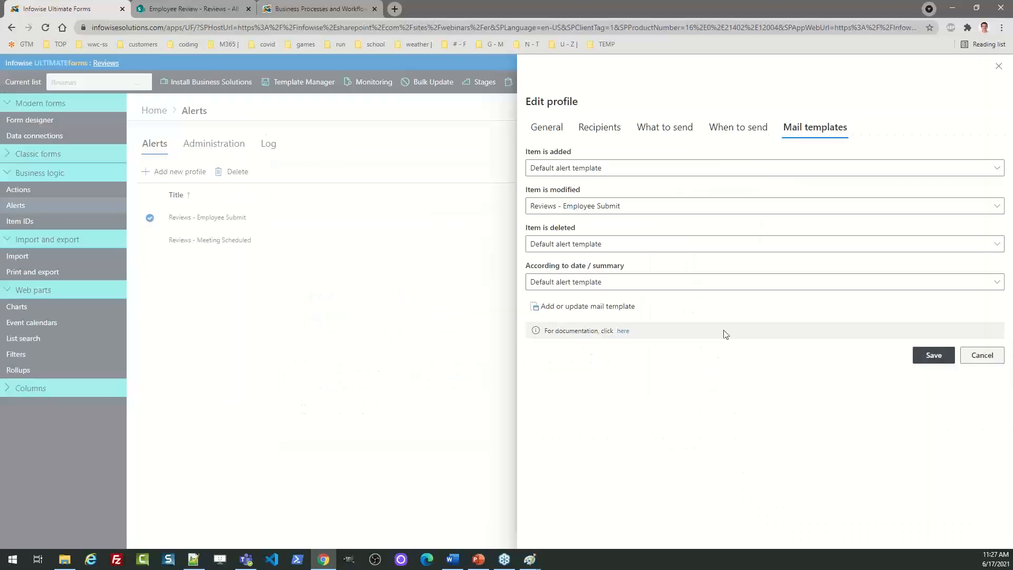
Close the alert profile and open the Employee Review Summary print profile
left_click(981, 355)
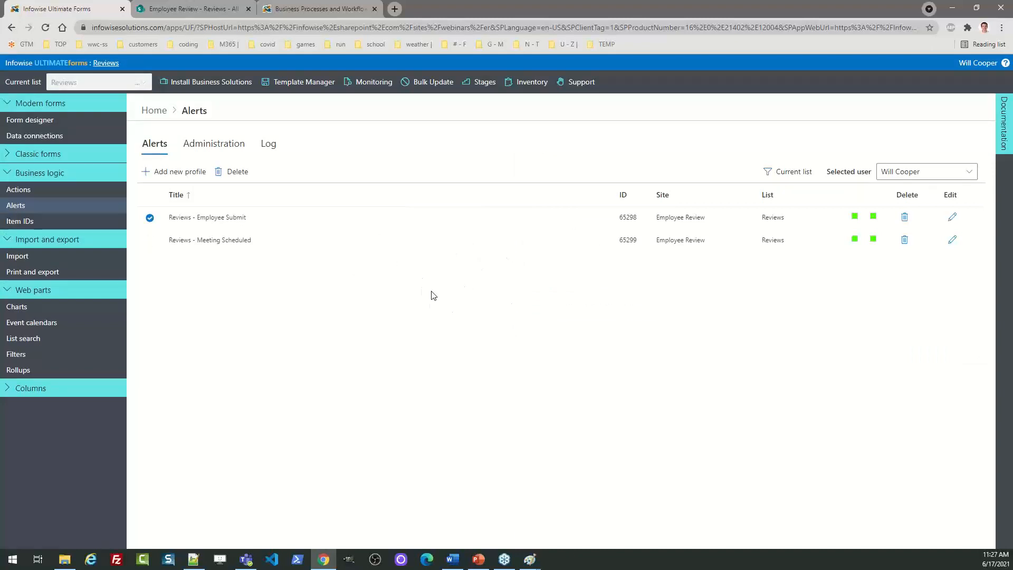
left_click(151, 111)
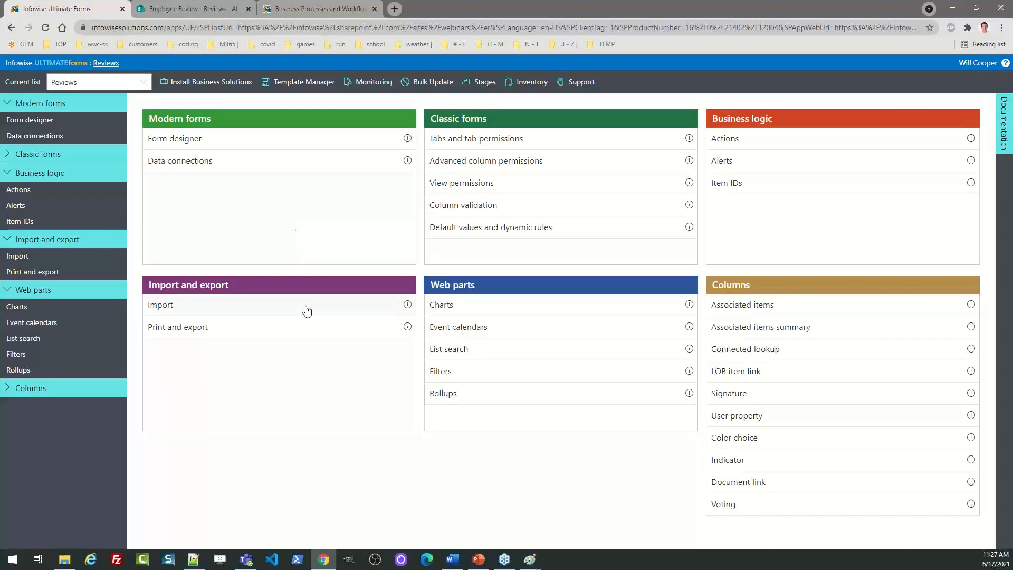
left_click(191, 333)
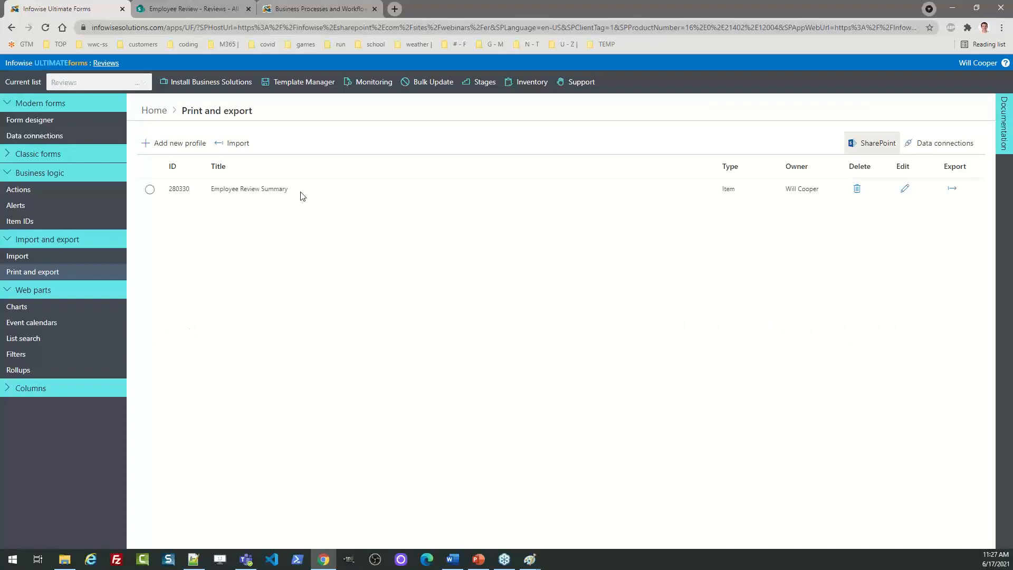
left_click(904, 188)
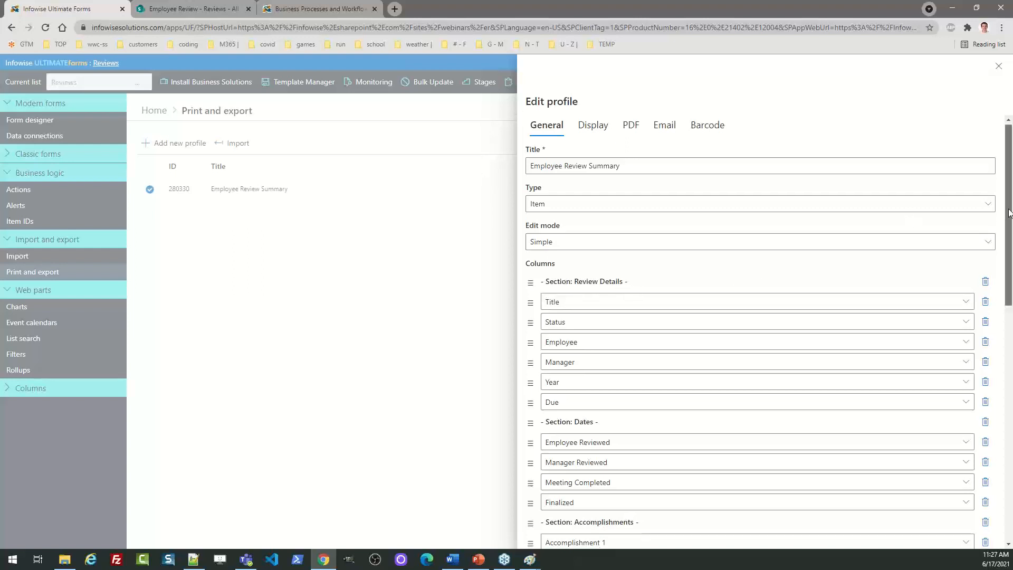
Check the Title column options and the Display header settings, then return Home
scroll(997, 248, "down", 2)
left_click(968, 174)
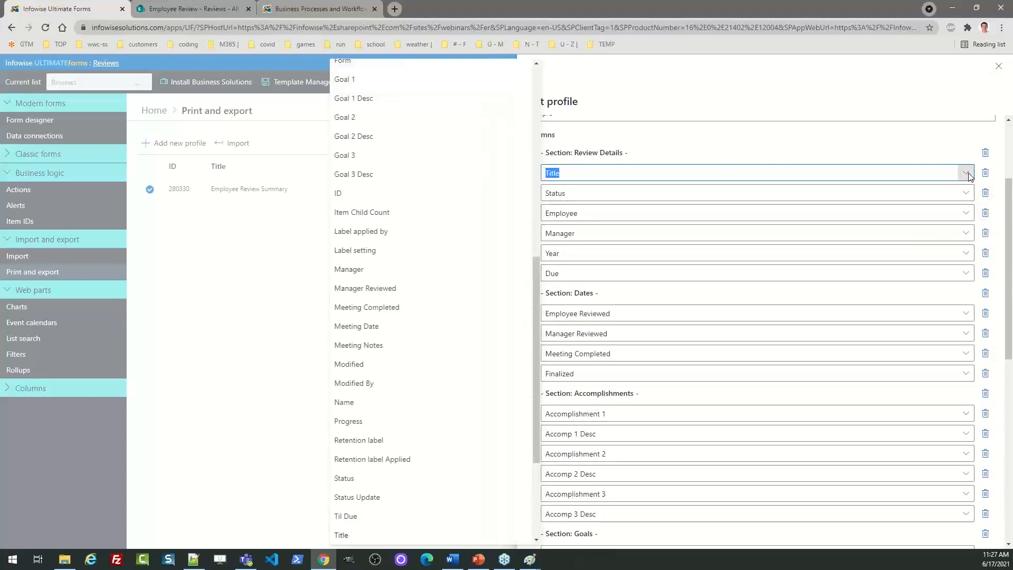
left_click(967, 174)
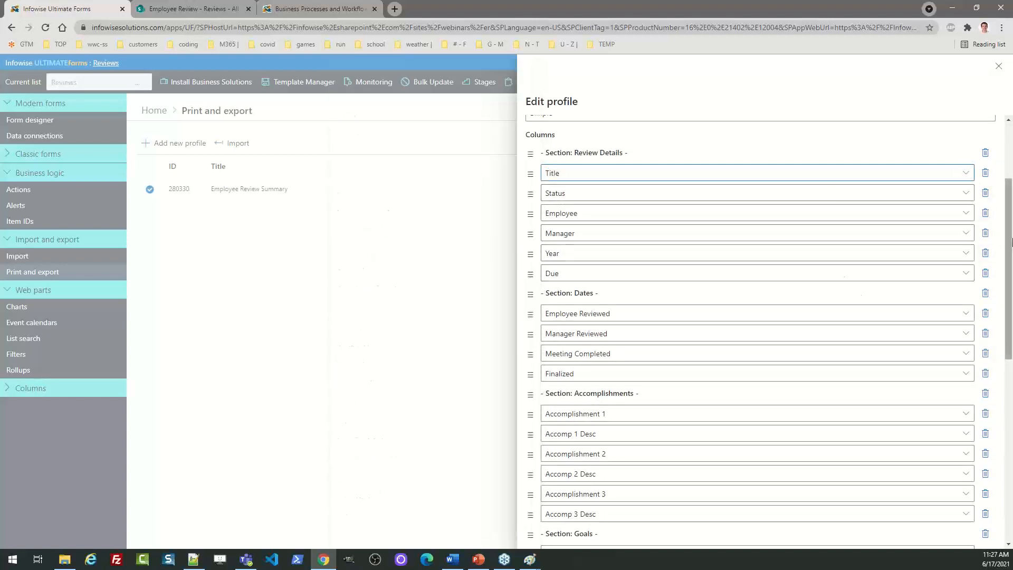
left_click_drag(1009, 227, 1010, 102)
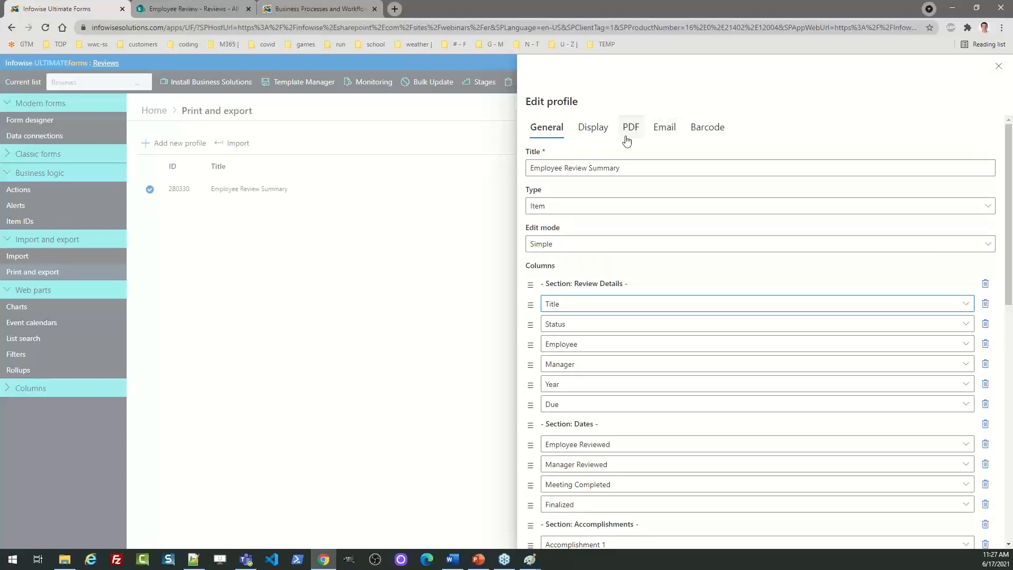
left_click(595, 128)
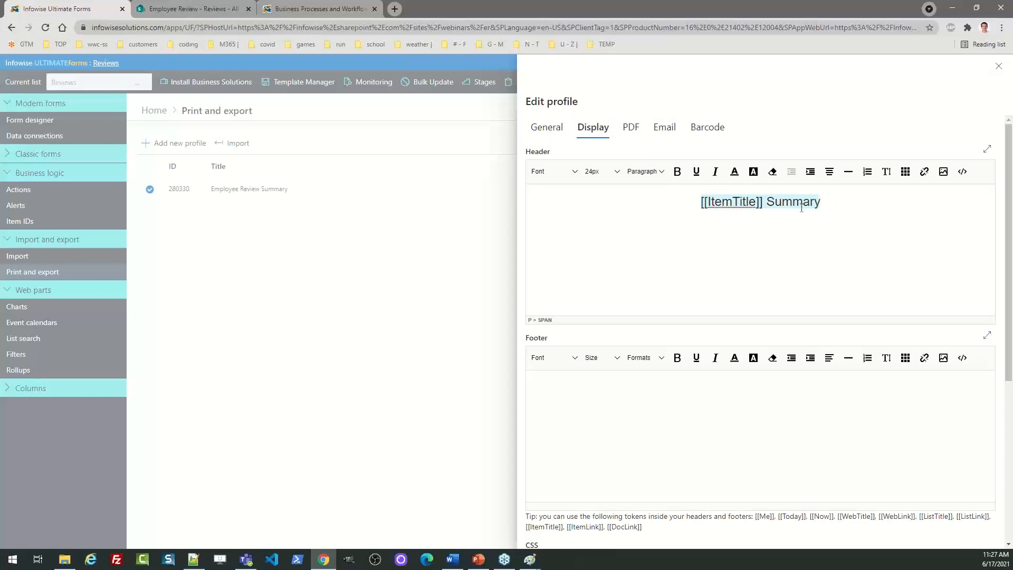
left_click(997, 67)
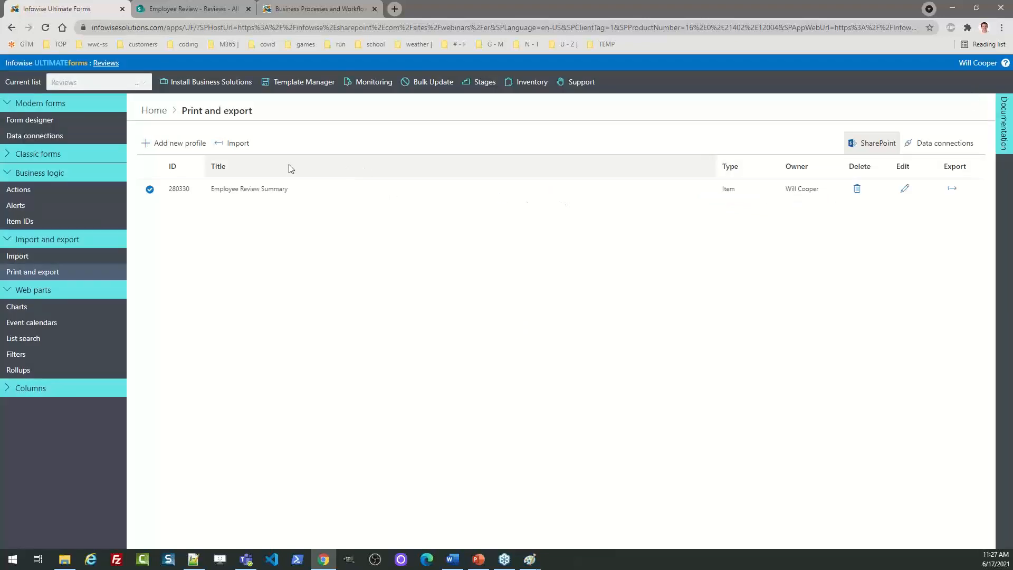
left_click(153, 111)
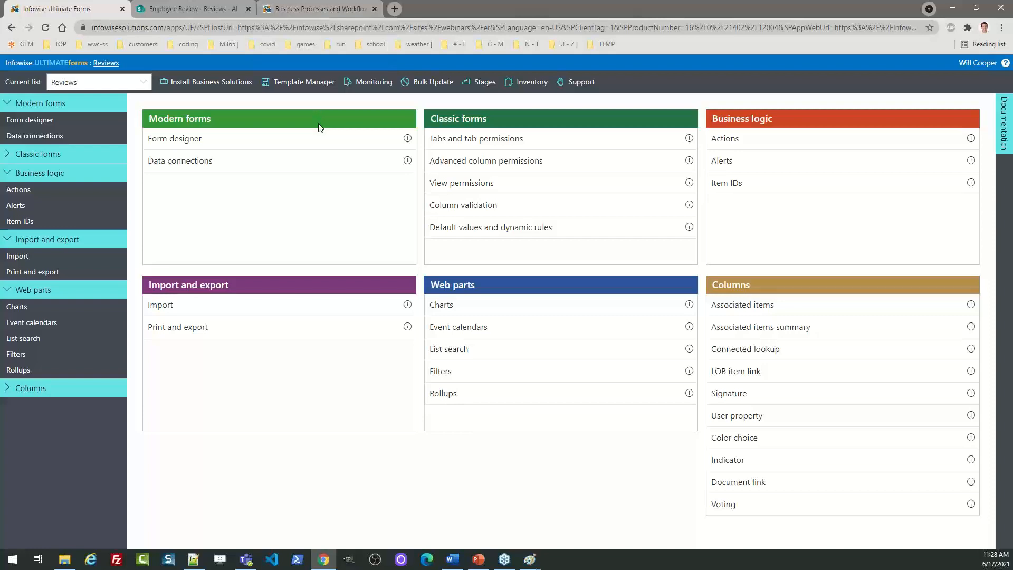
View the Infowise Webinars sample solutions, then switch to the Infowise home page tab
left_click(219, 84)
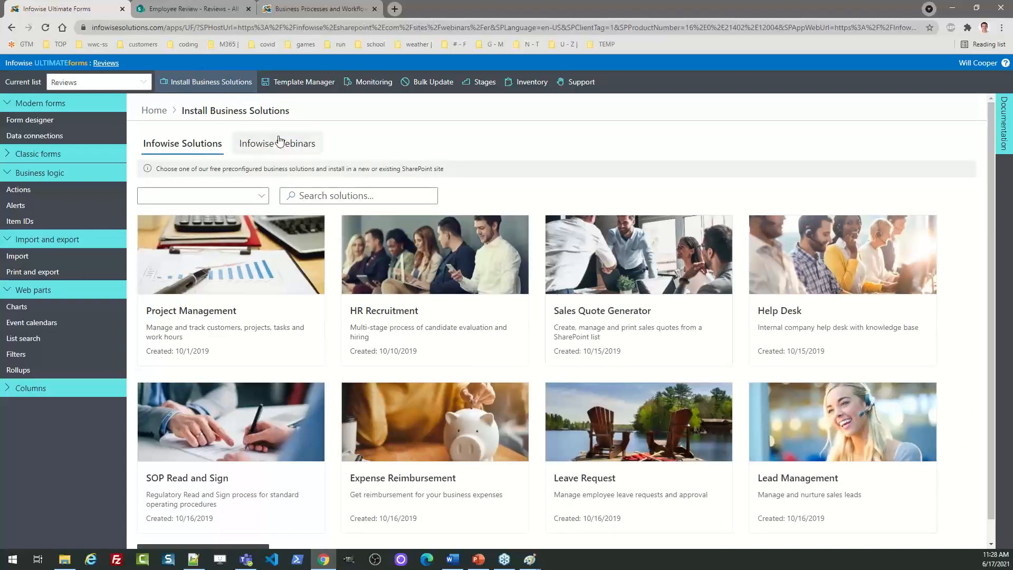
left_click(285, 152)
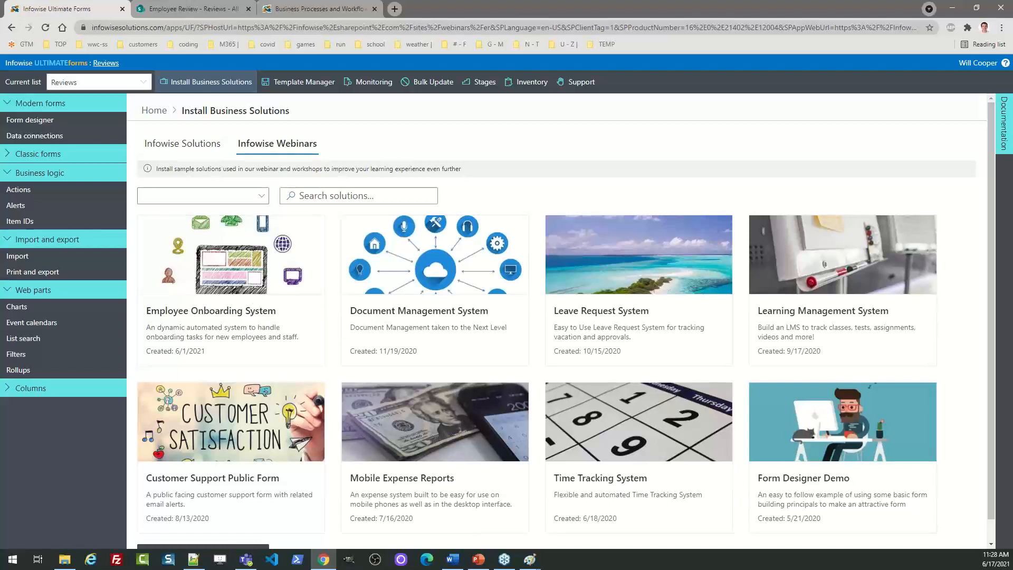
left_click(310, 8)
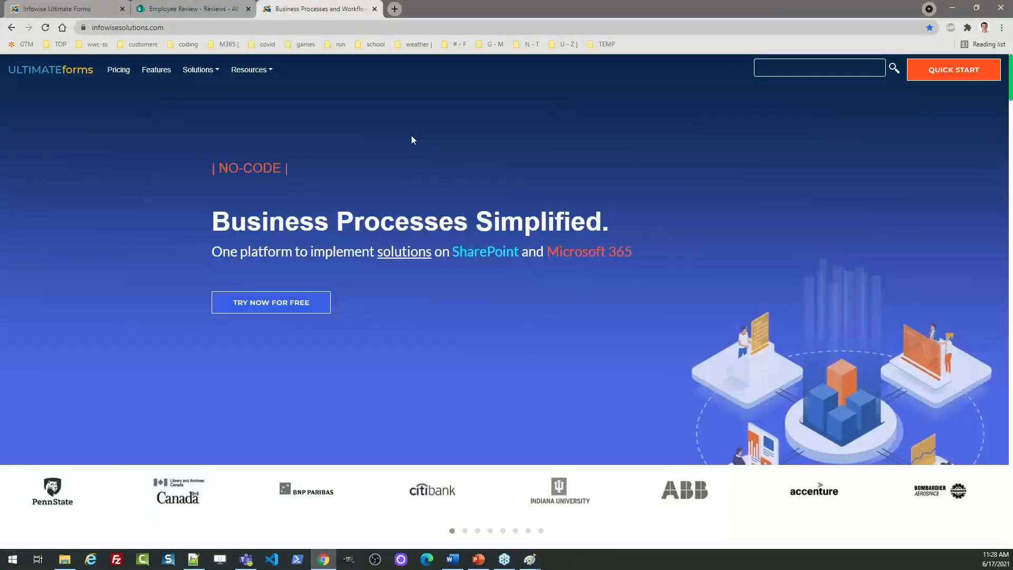
left_click(281, 301)
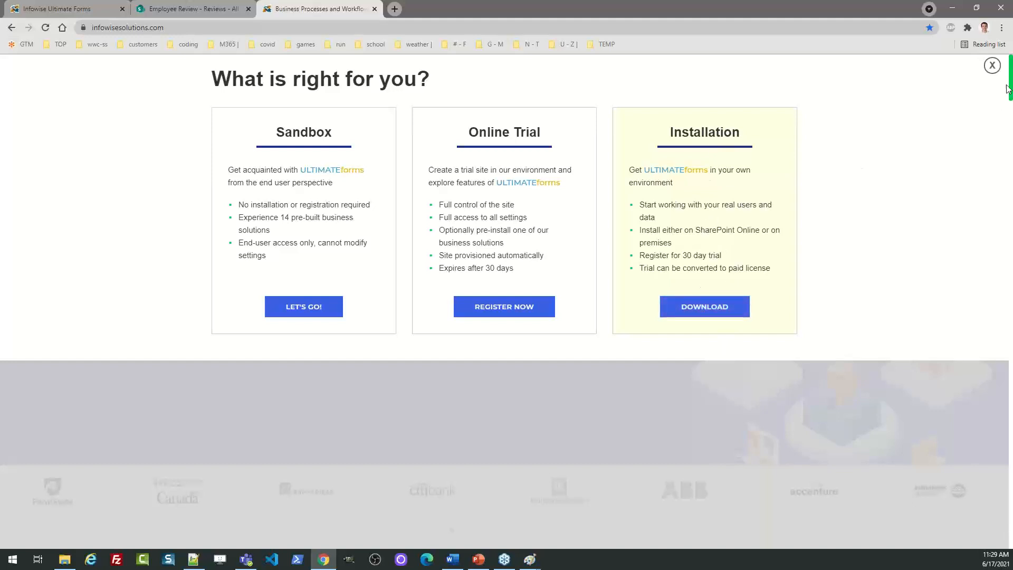
left_click(992, 66)
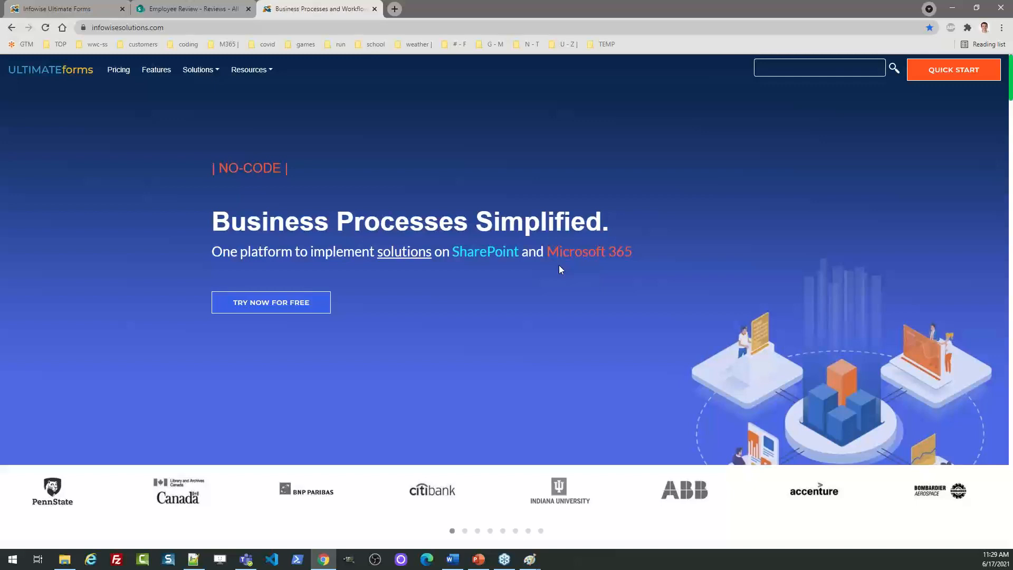
Go to Resources > Tutorials, highlight the Getting Started titles, then reopen Resources
left_click(265, 74)
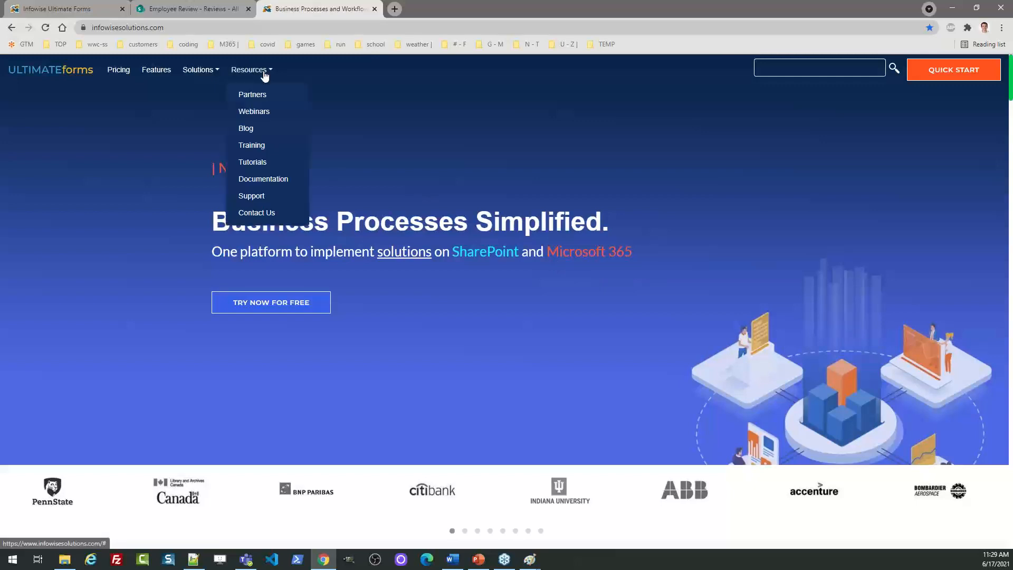
left_click(261, 163)
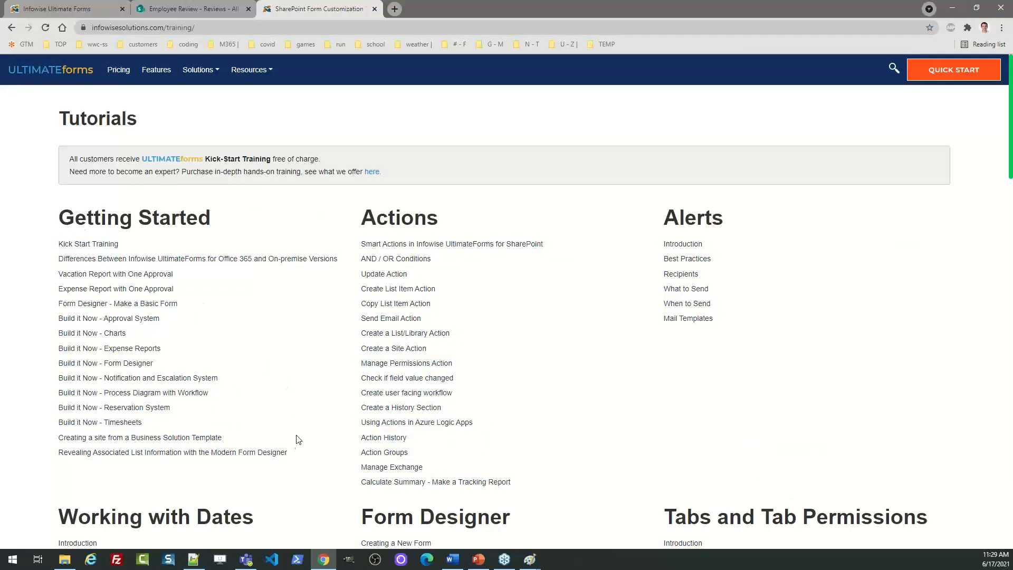
left_click_drag(289, 453, 59, 217)
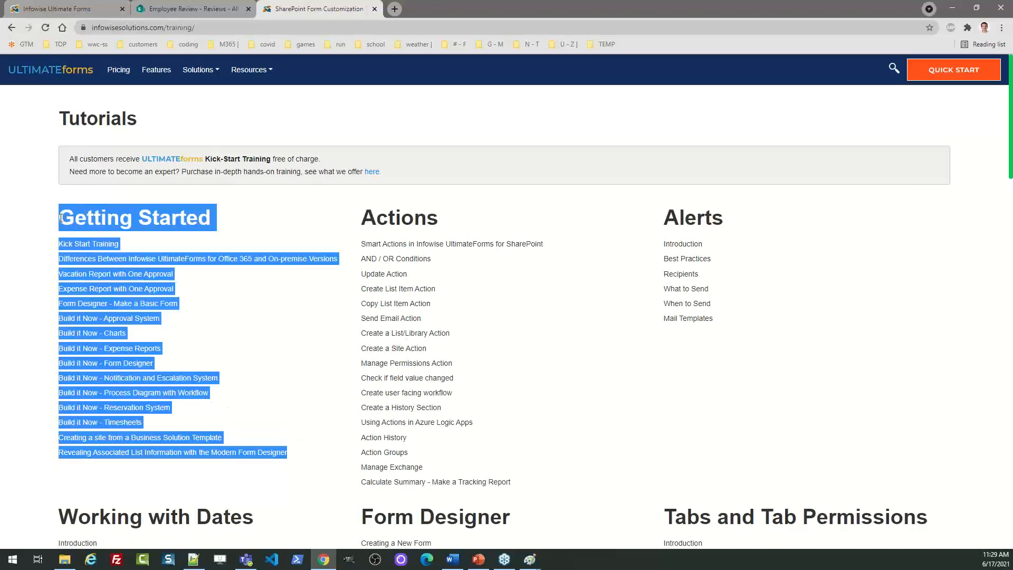
left_click(223, 296)
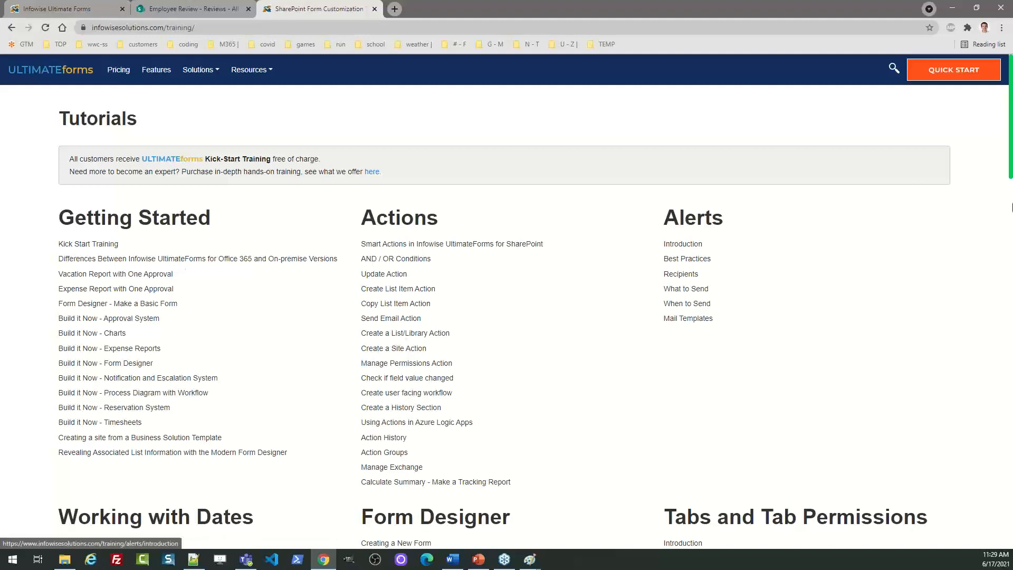
left_click_drag(1010, 144, 1010, 110)
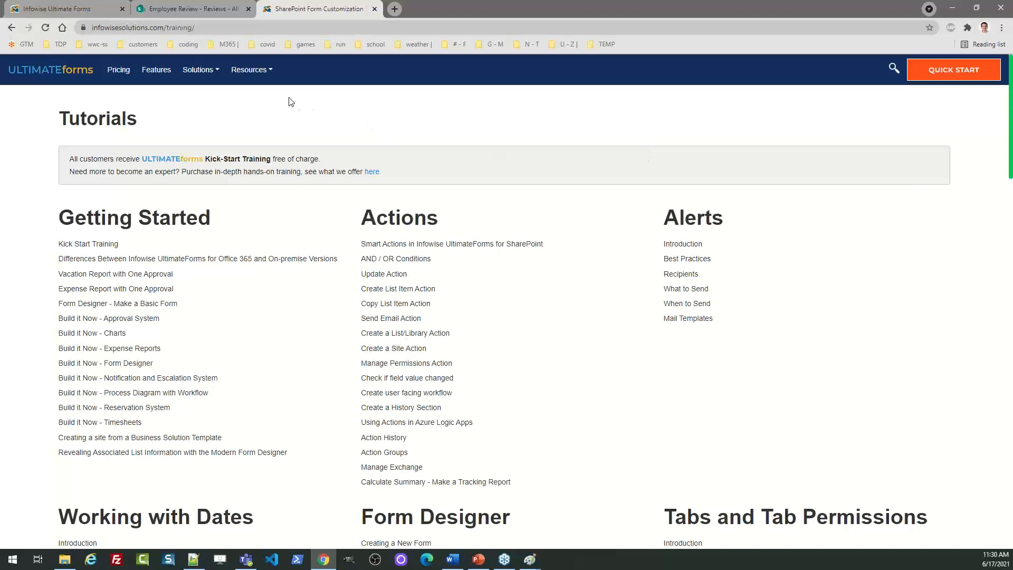
left_click(270, 74)
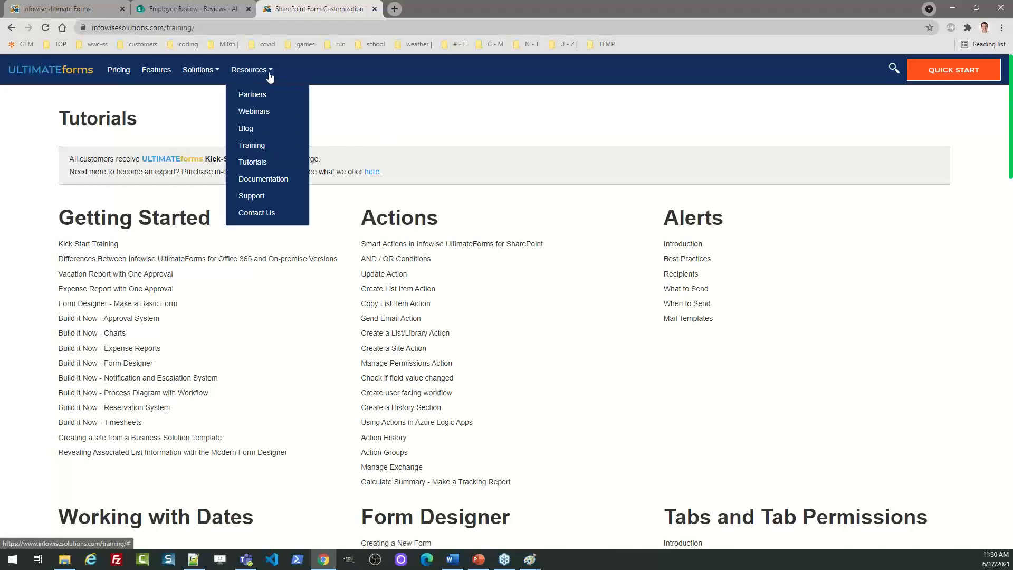
View the Infowise Instructor-Led Training page from Resources, then return via the ULTIMATEforms logo
left_click(262, 148)
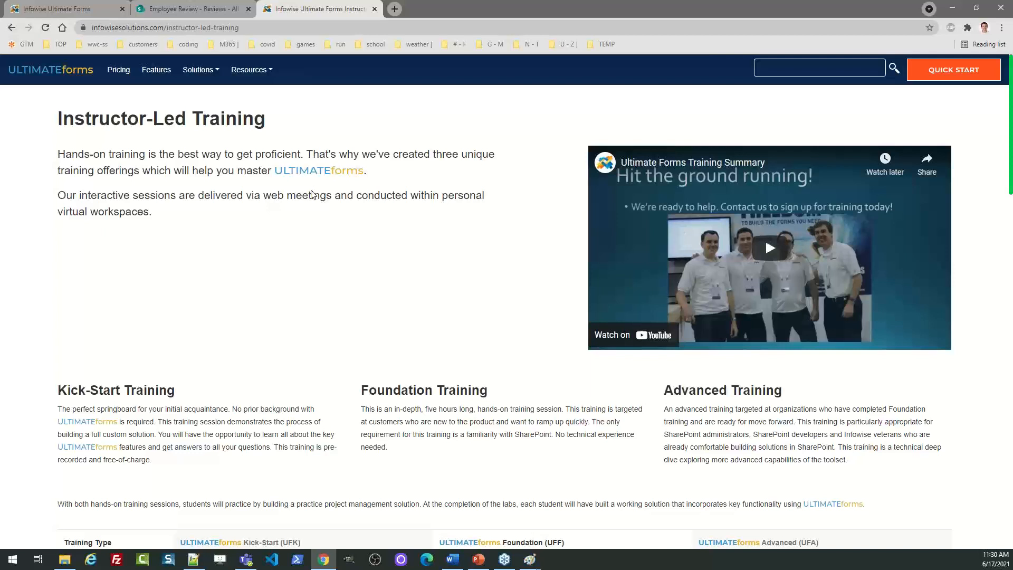
left_click(66, 71)
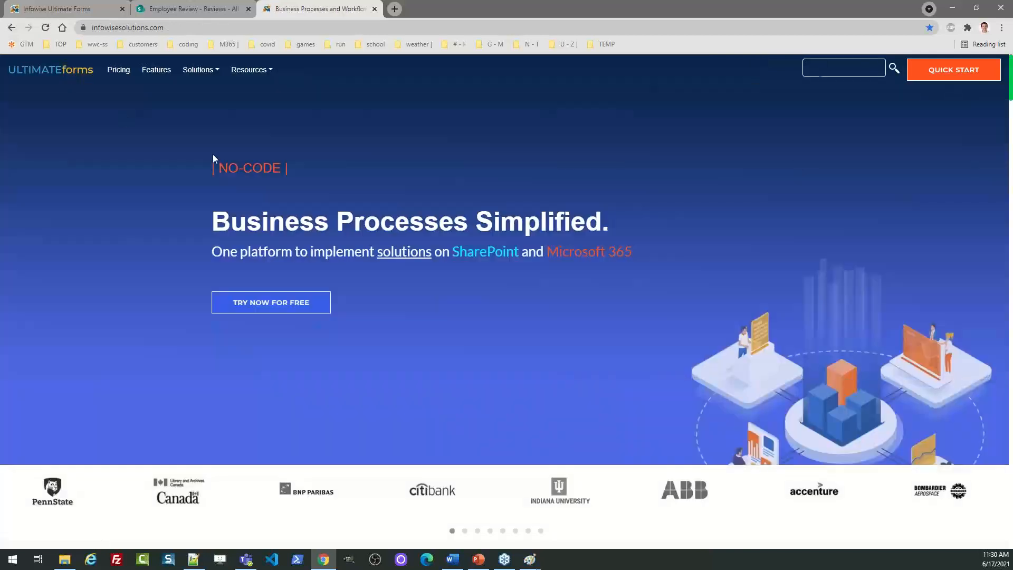